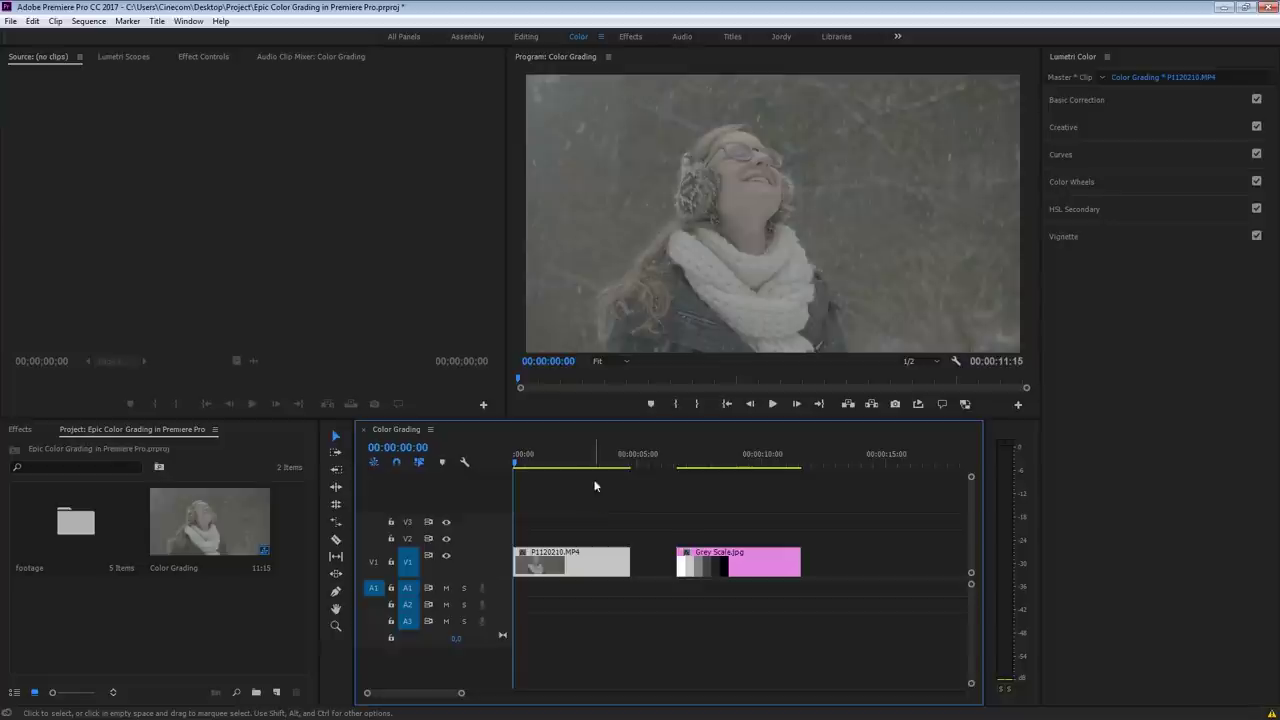
Expand the Basic Correction settings in Lumetri Color for the P1120210.MP4 clip
left_click(542, 458)
left_click_drag(542, 458, 509, 471)
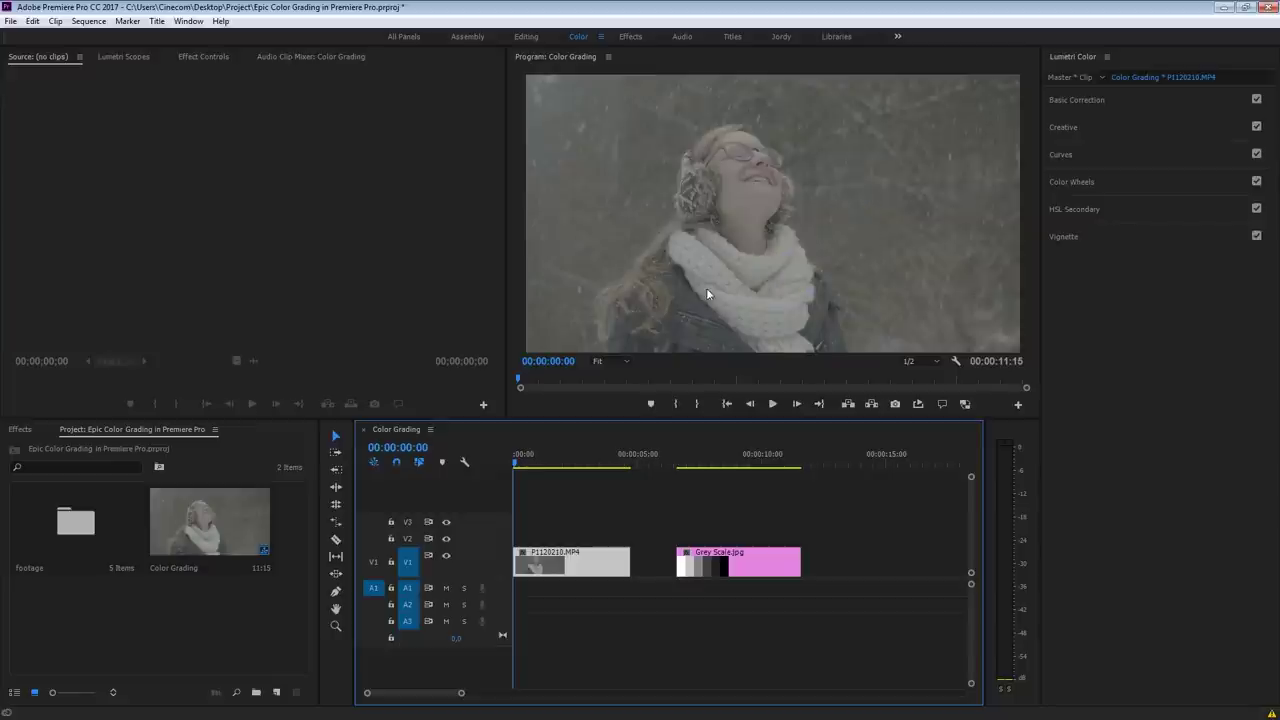
left_click(1094, 286)
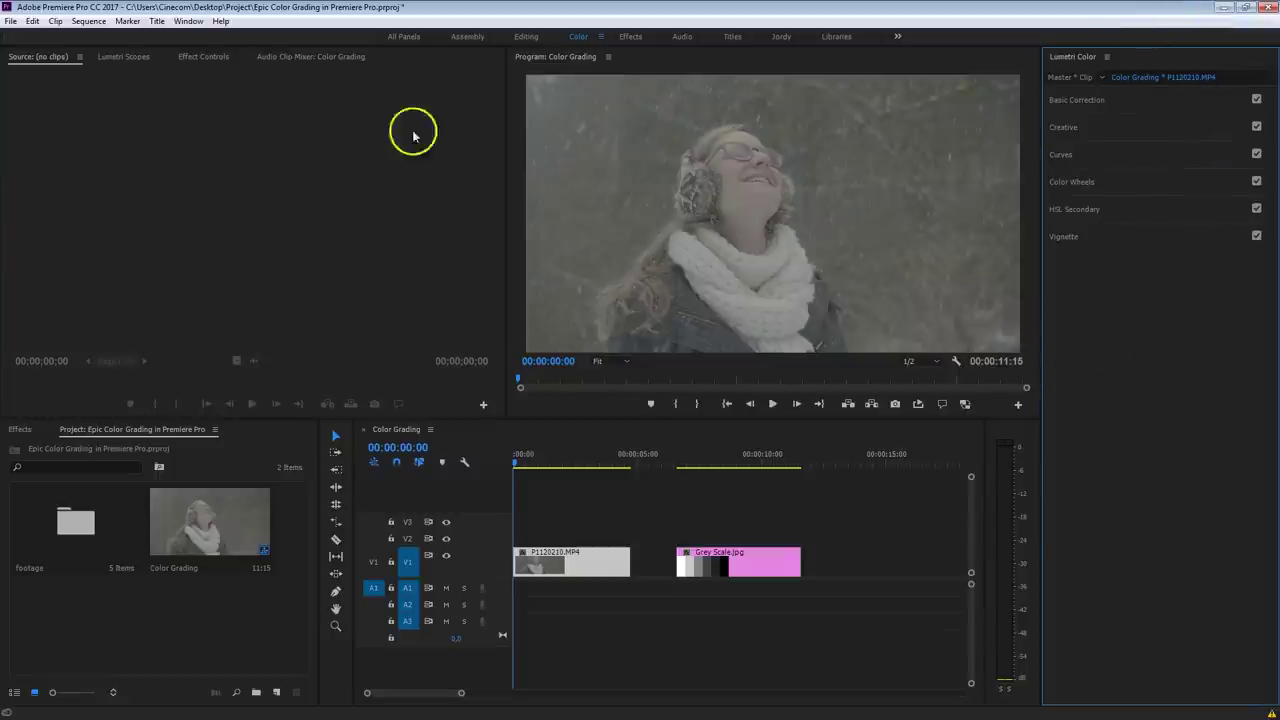
left_click(190, 22)
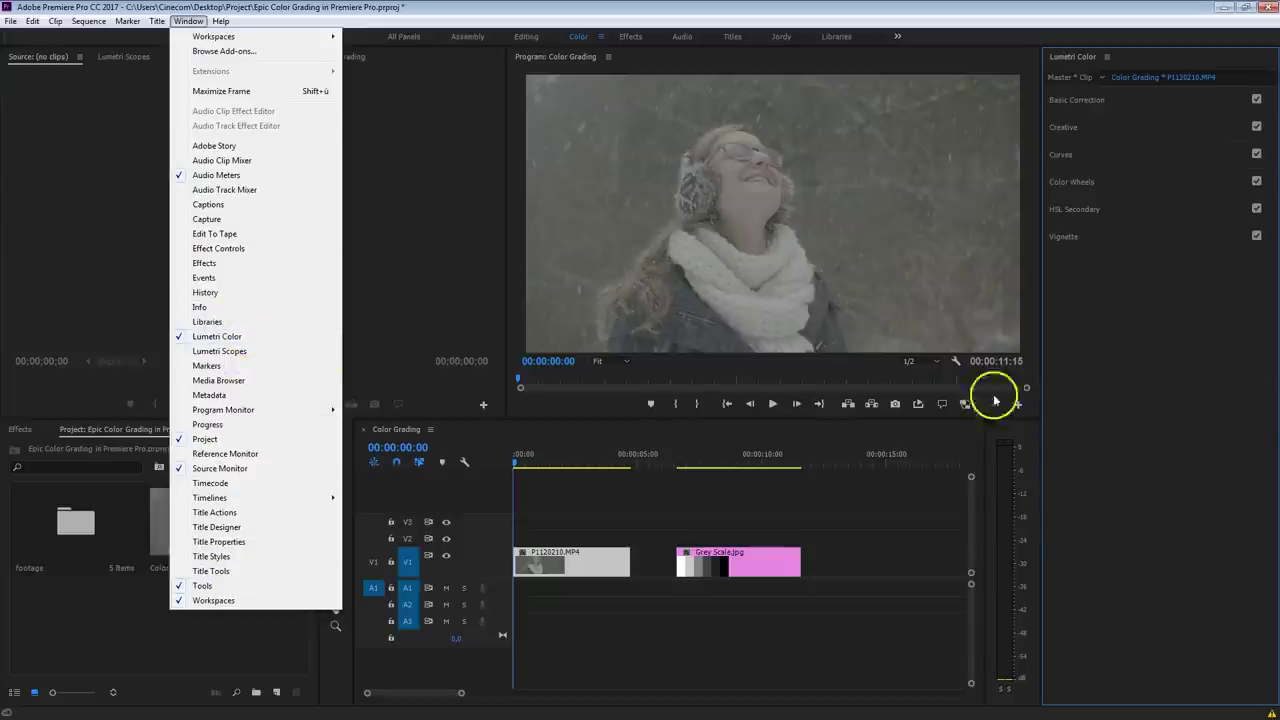
left_click(1186, 343)
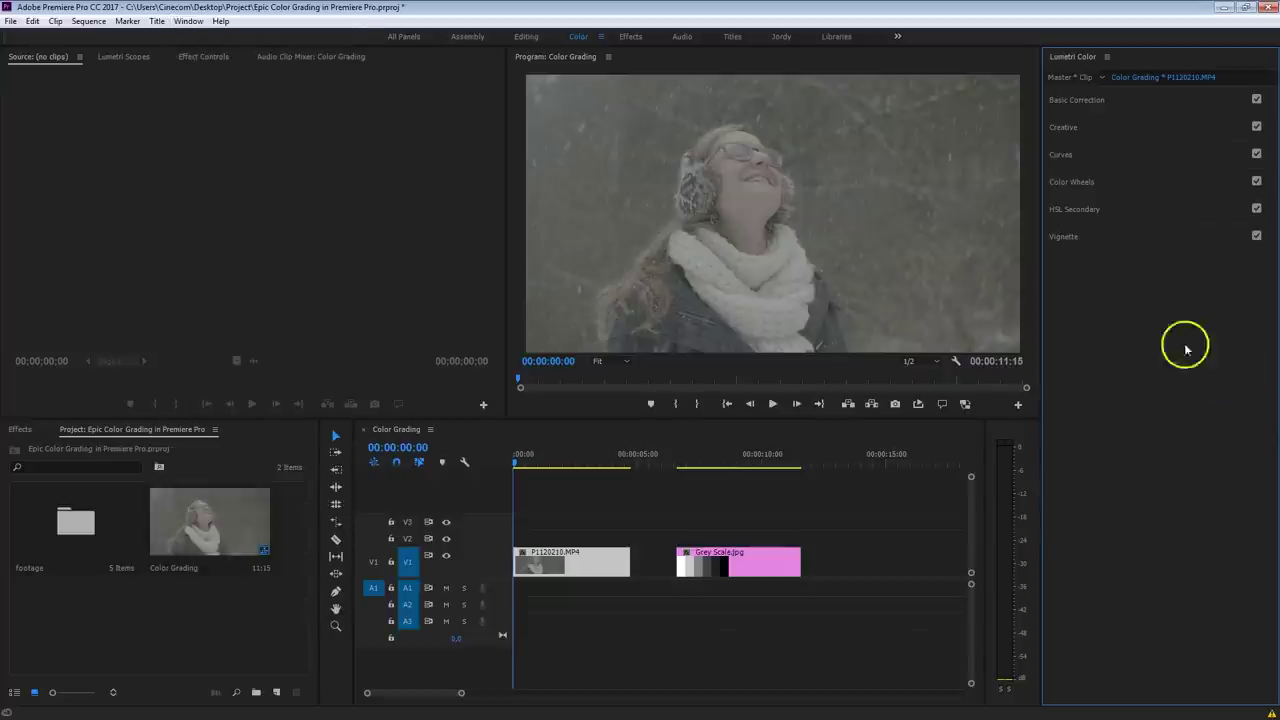
left_click(1115, 104)
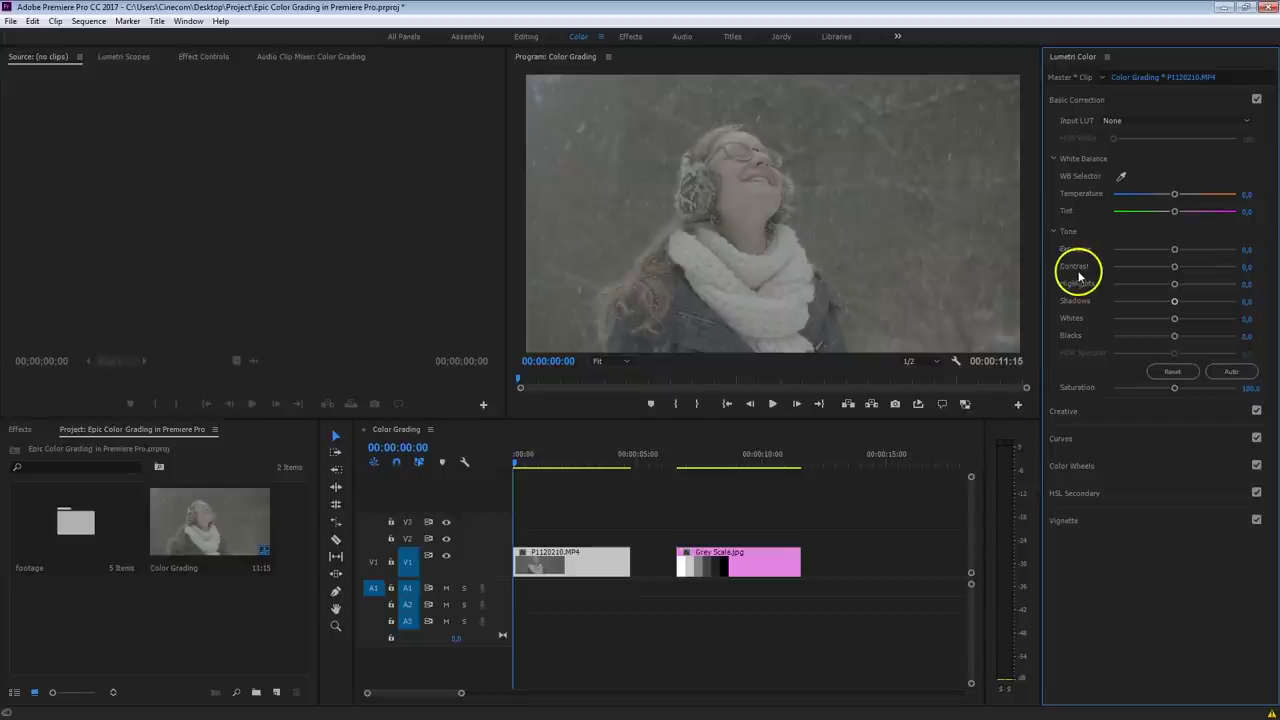
Move the playhead to the Grey Scale.jpg clip at 00:00:08:24 and show its signal in Lumetri Scopes
left_click(735, 453)
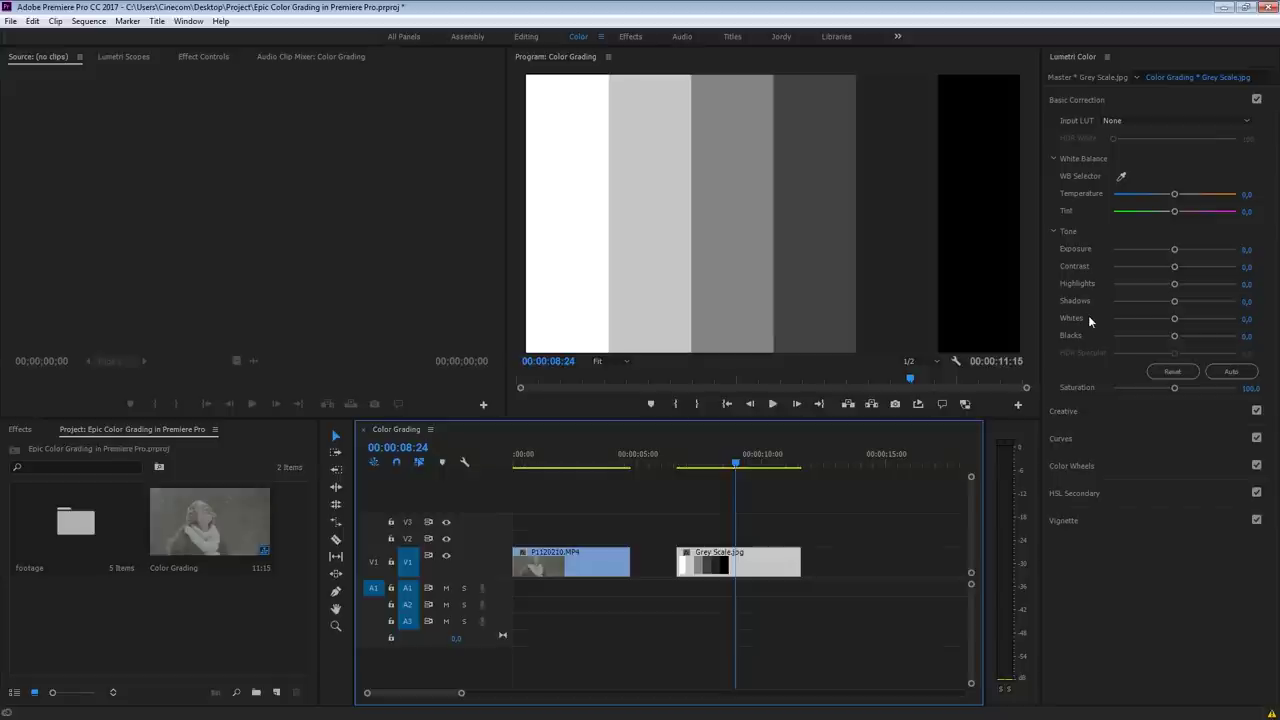
left_click(126, 56)
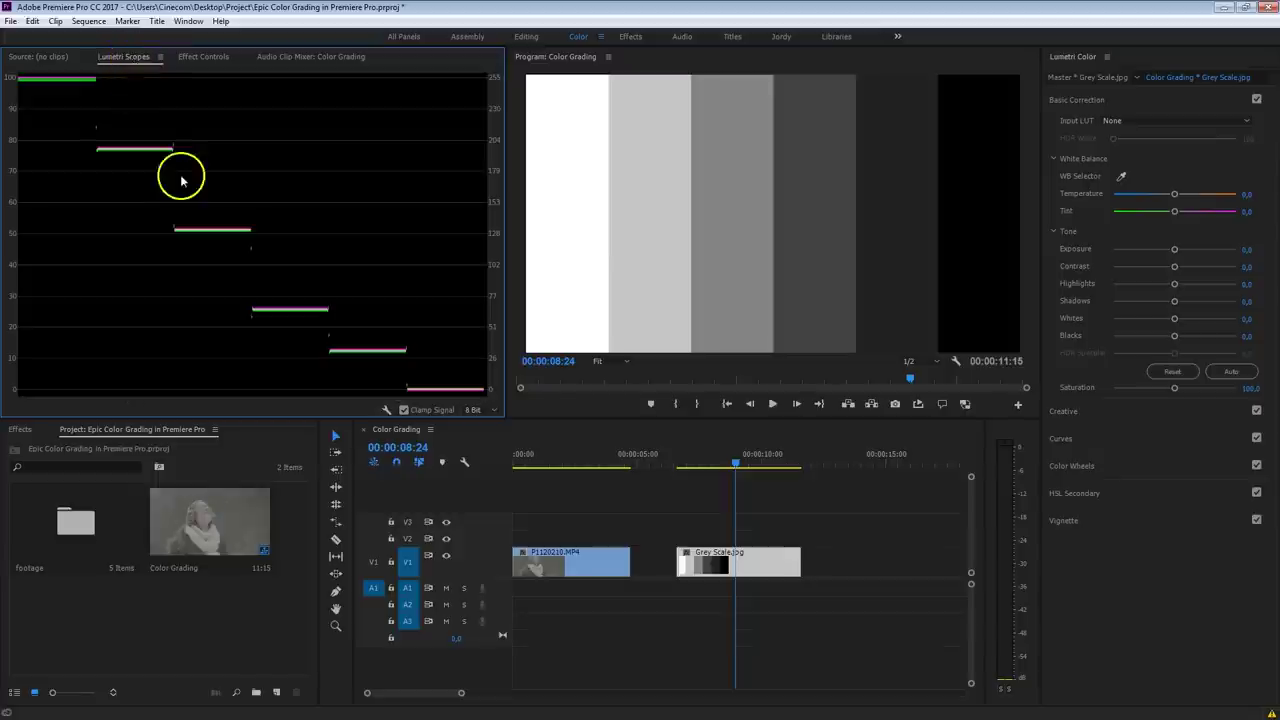
left_click(190, 22)
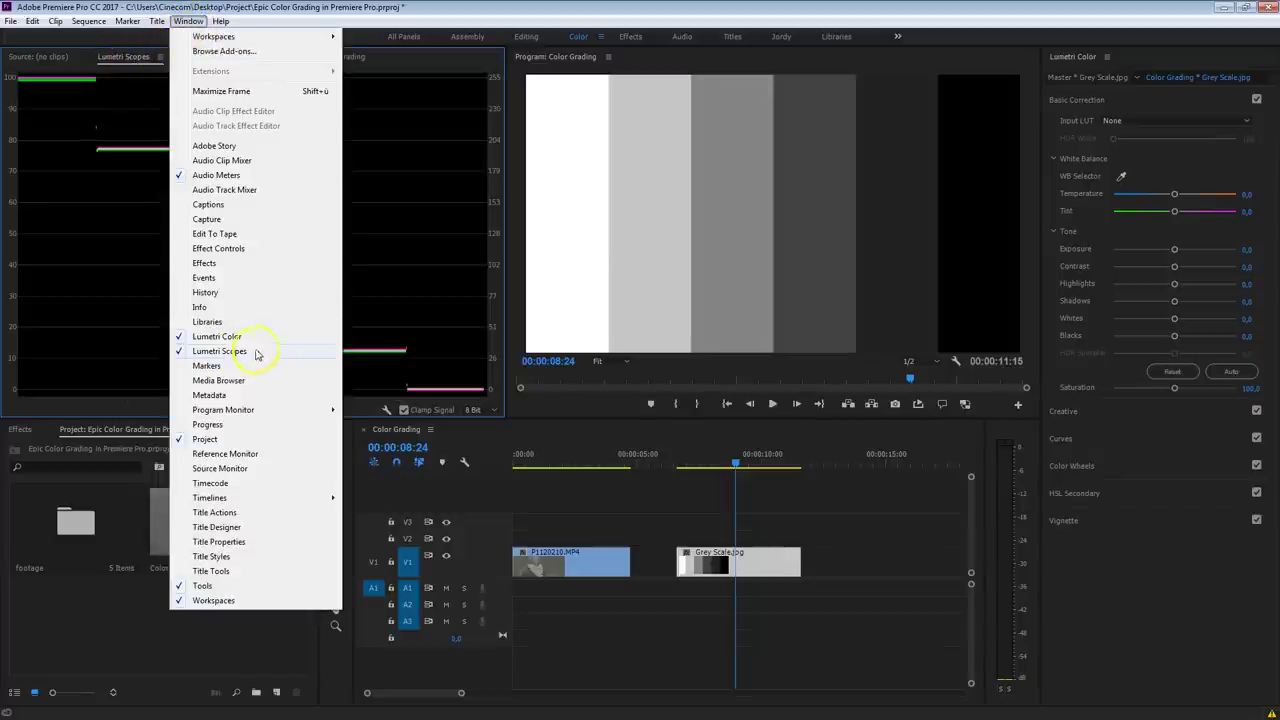
left_click(240, 352)
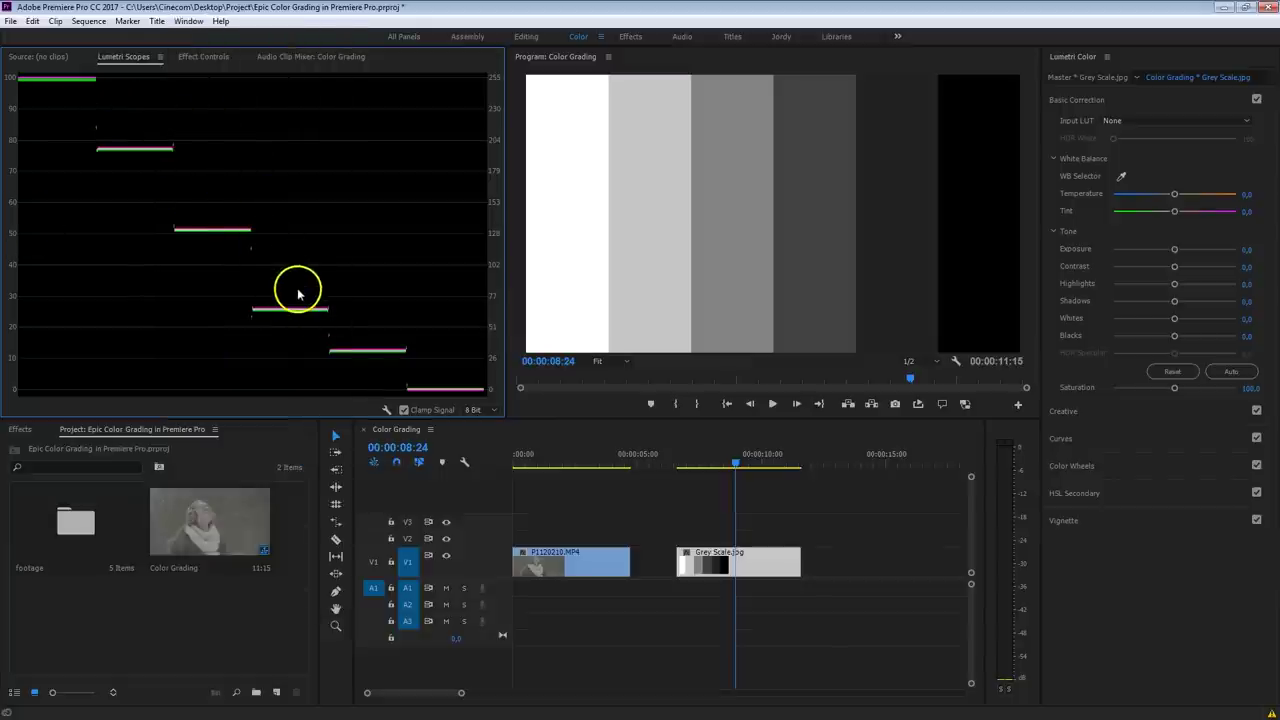
Check the display options of the Lumetri Scopes, keeping Waveform (RGB) as the scope type
right_click(389, 410)
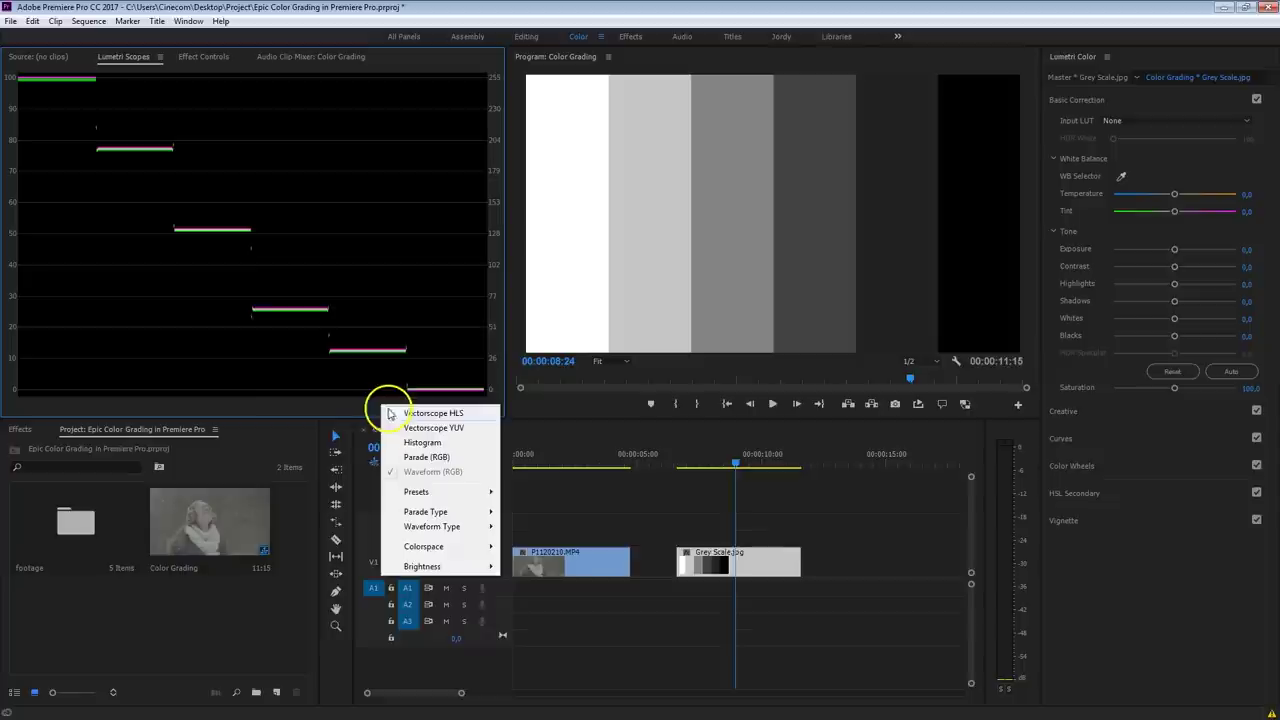
left_click(386, 408)
left_click(385, 410)
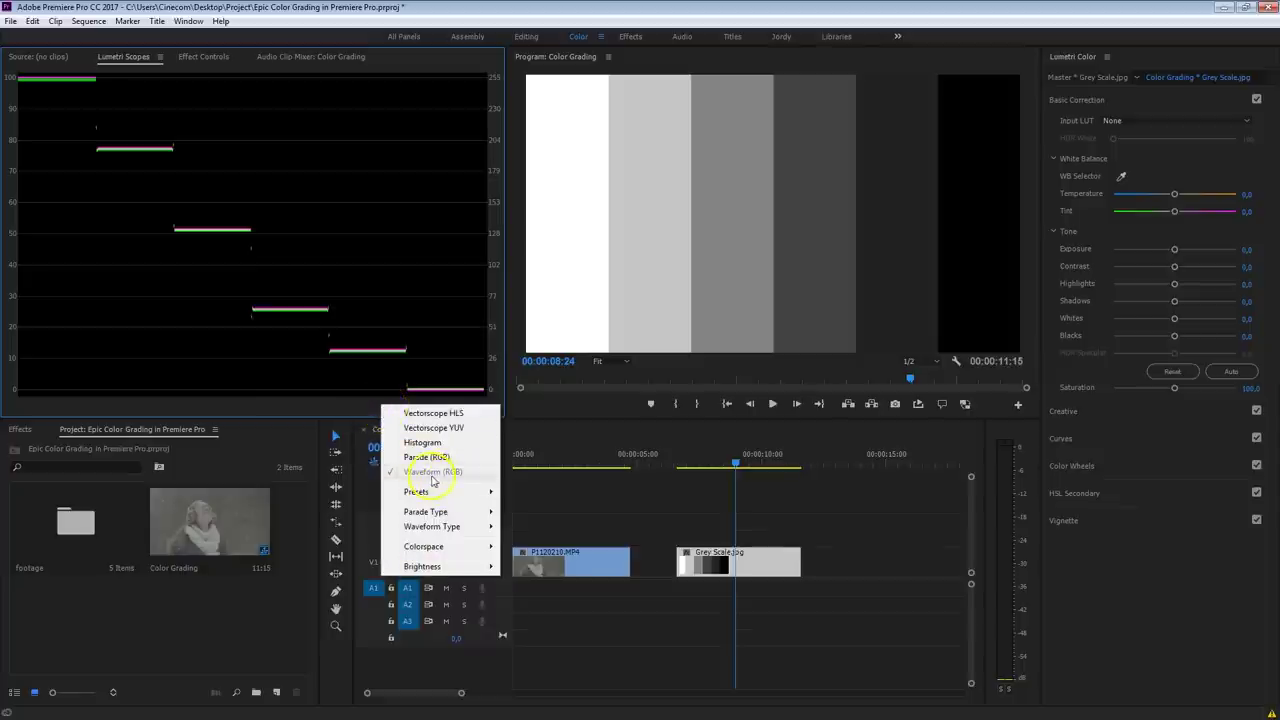
left_click(462, 483)
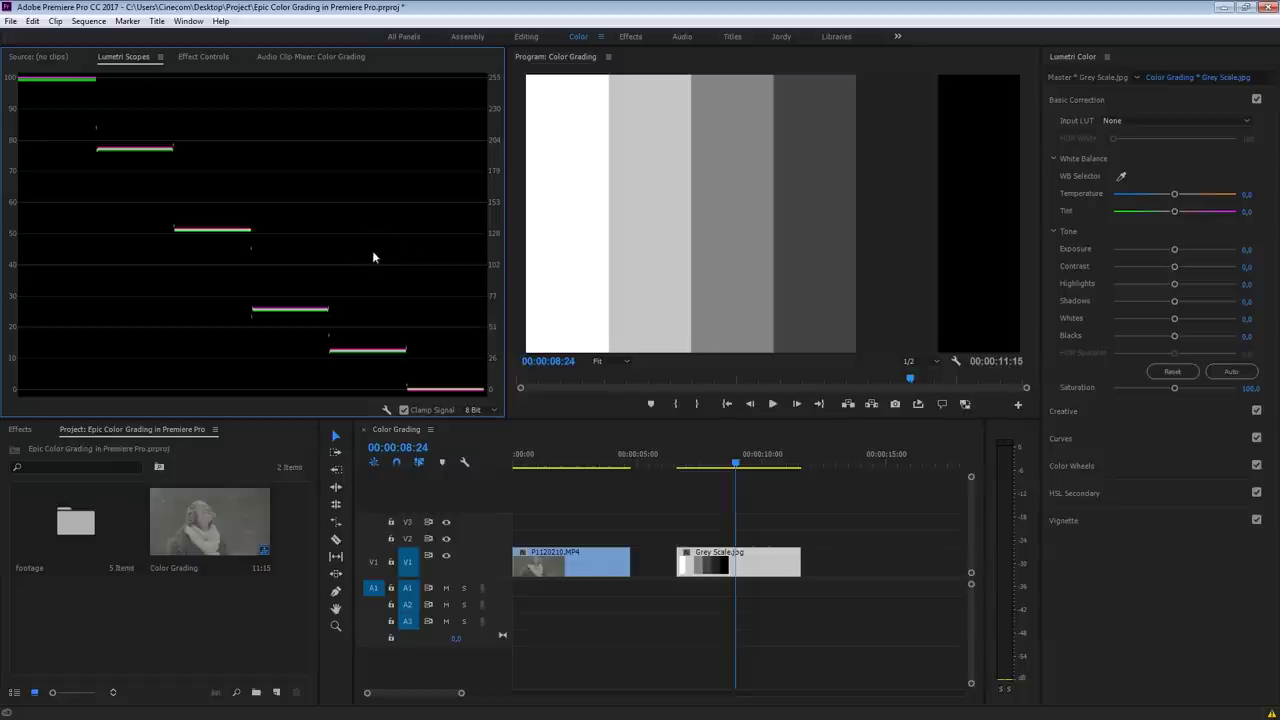
left_click(351, 246)
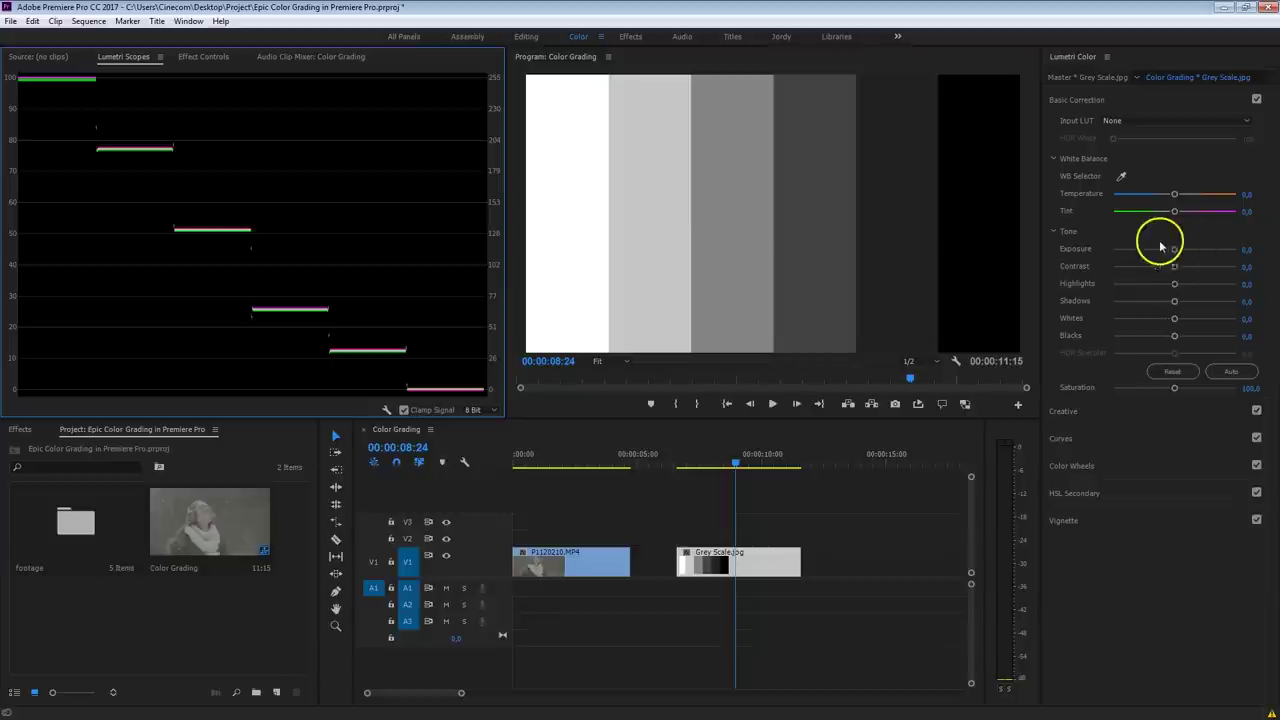
Test the grey scale's Exposure at 0.9 and -0.5, and reset it to 0
left_click_drag(1174, 249, 1186, 249)
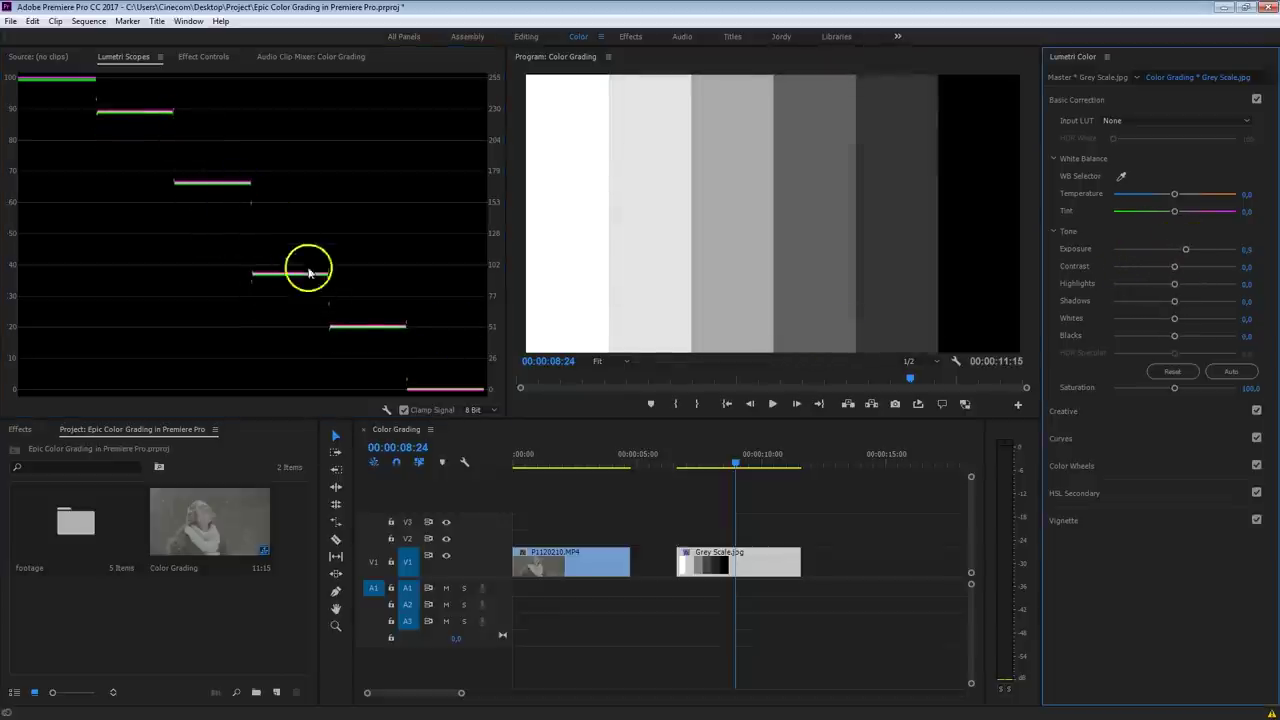
left_click_drag(1186, 249, 1167, 249)
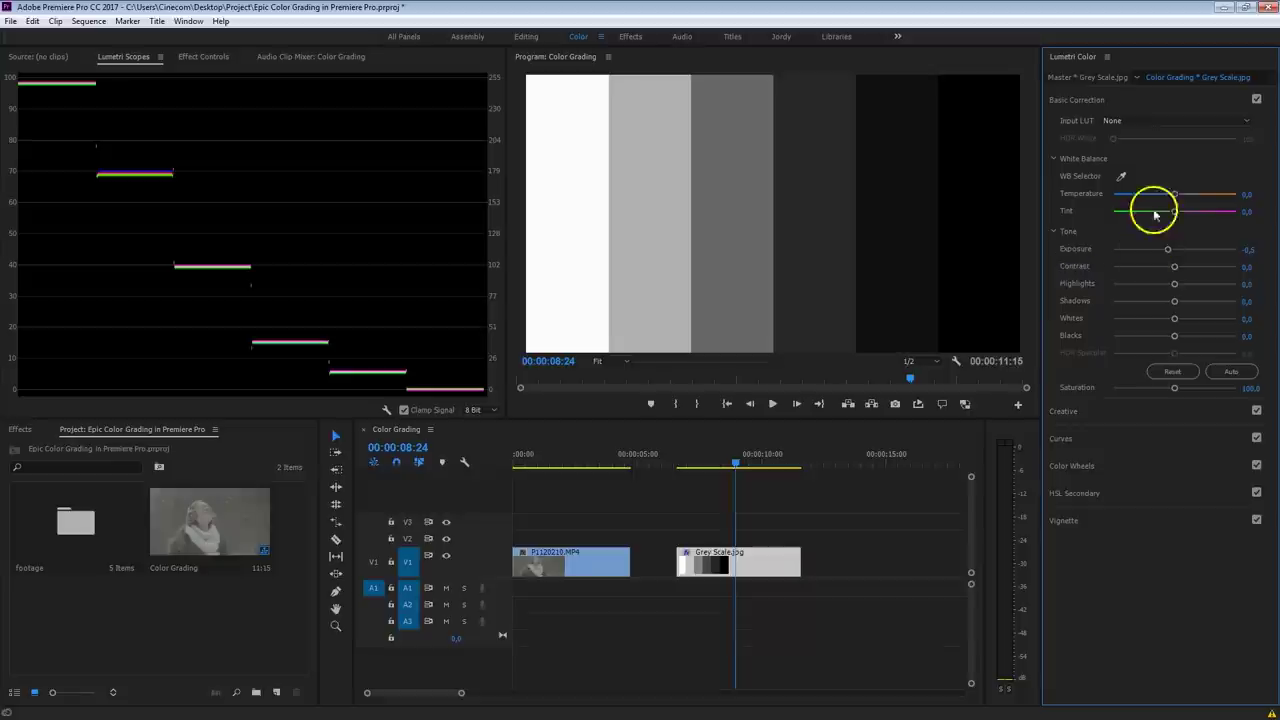
double_click(1169, 249)
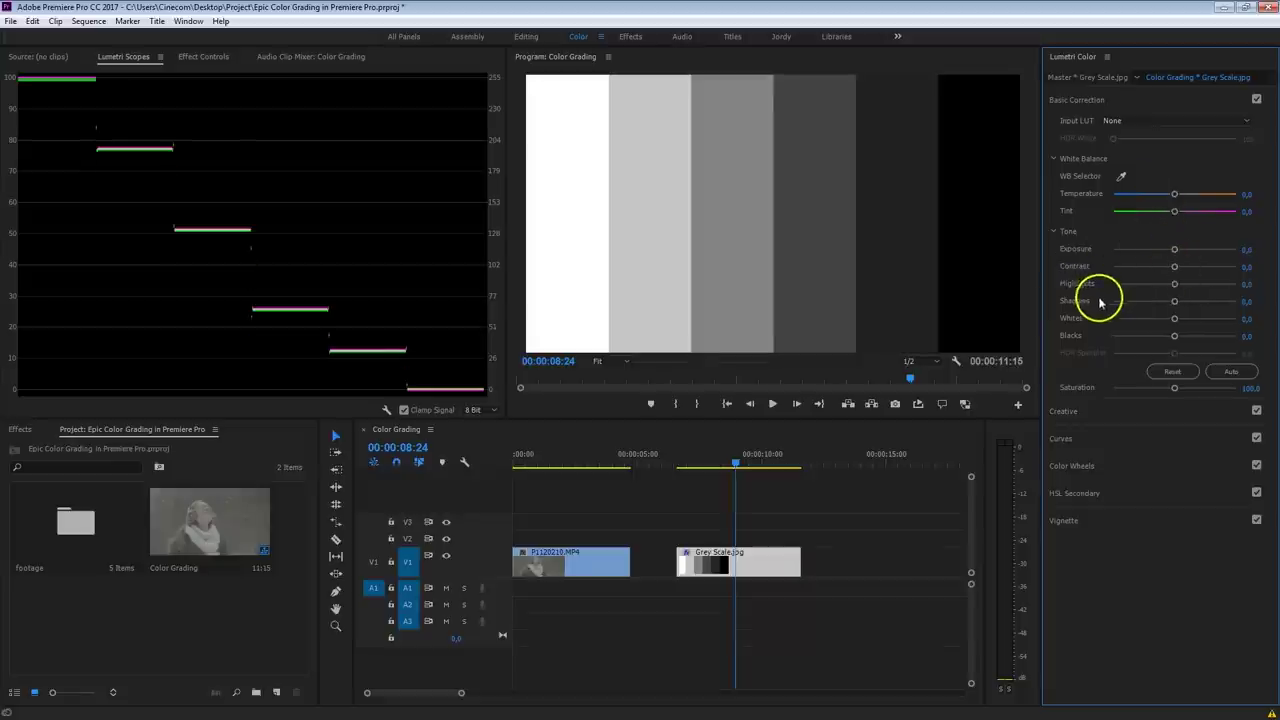
left_click(435, 393)
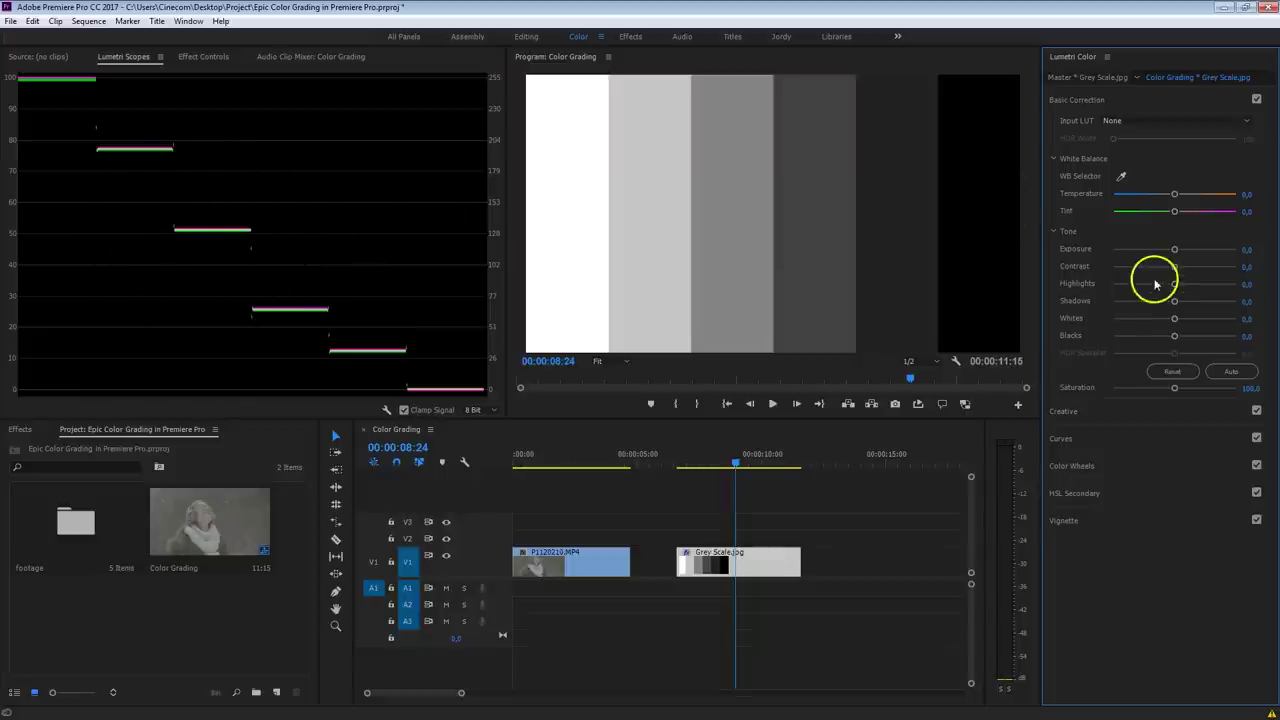
Test the grey scale's Shadows at 28.3 and Blacks at 45.7, resetting each to 0
mouse_move(1176, 302)
left_mouse_down()
mouse_move(1206, 300)
mouse_move(1191, 301)
left_mouse_up()
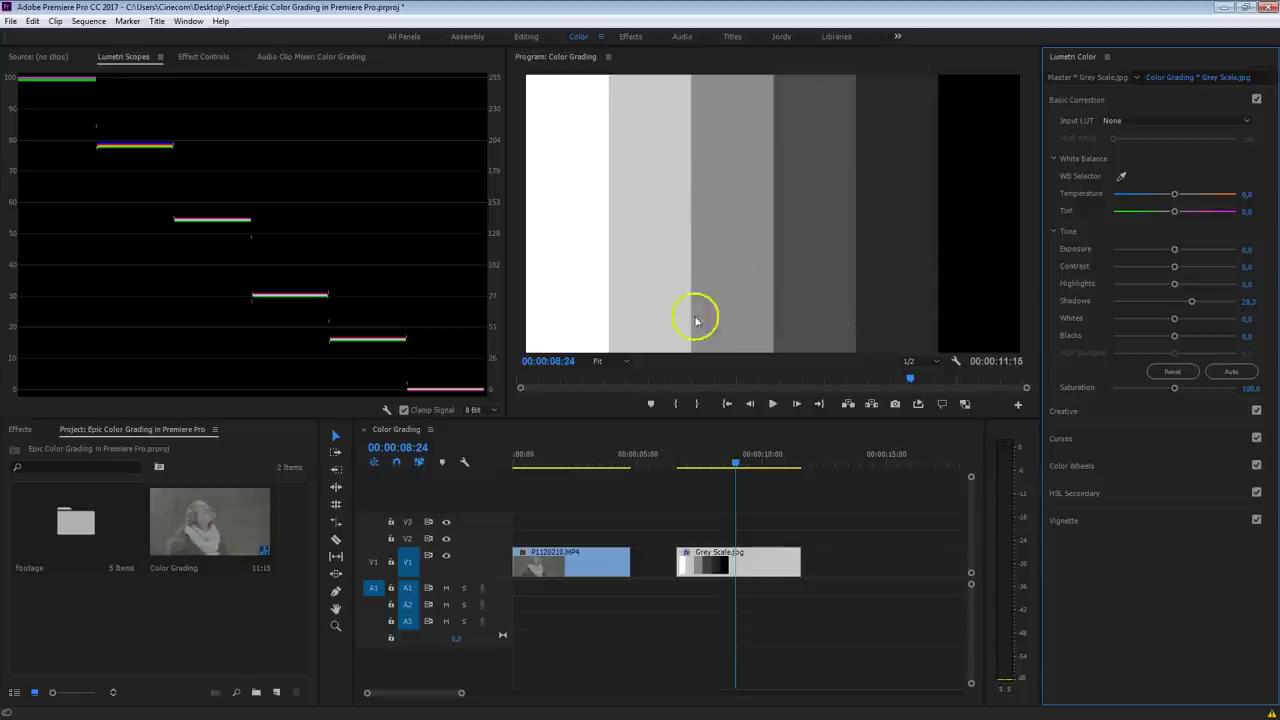
left_click_drag(1191, 301, 1204, 336)
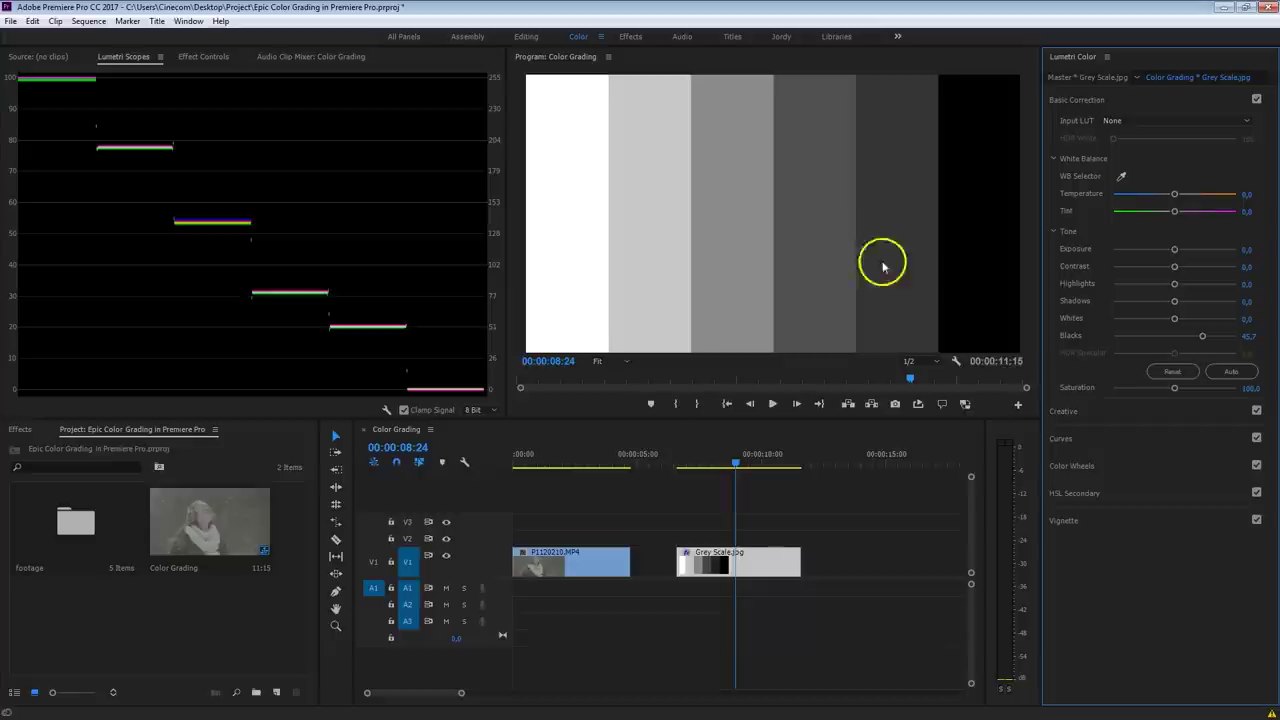
double_click(1199, 337)
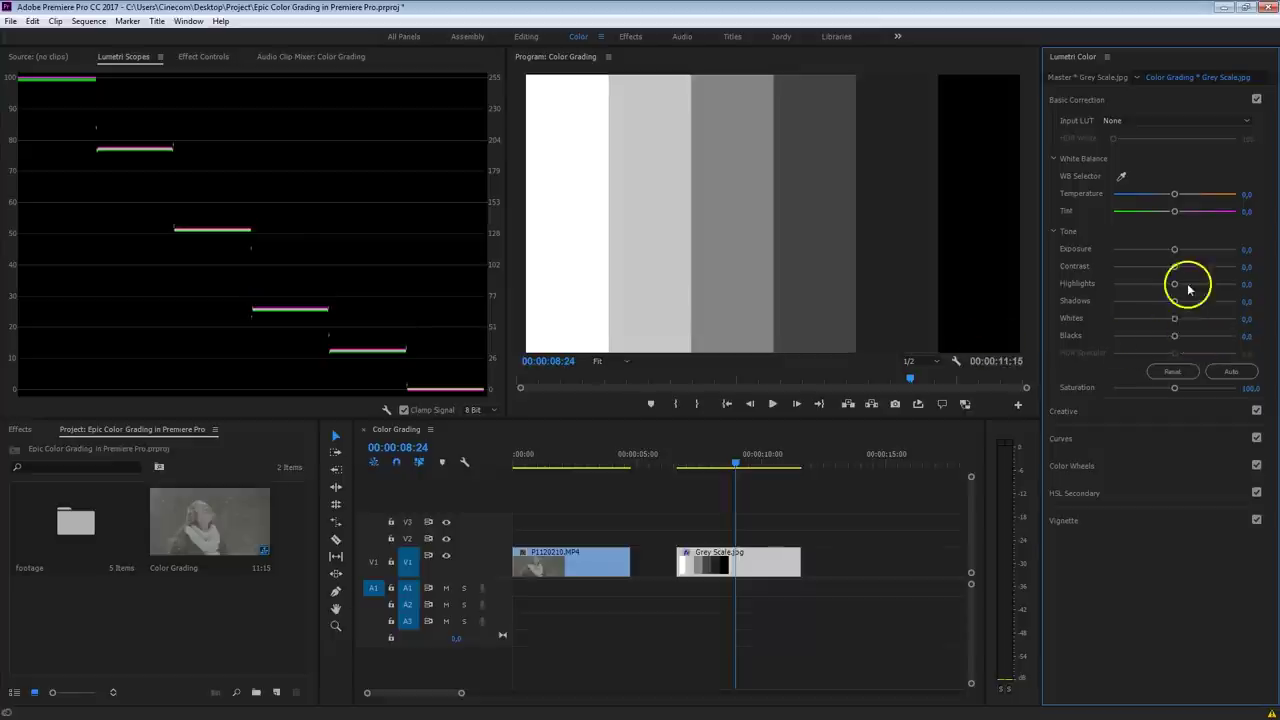
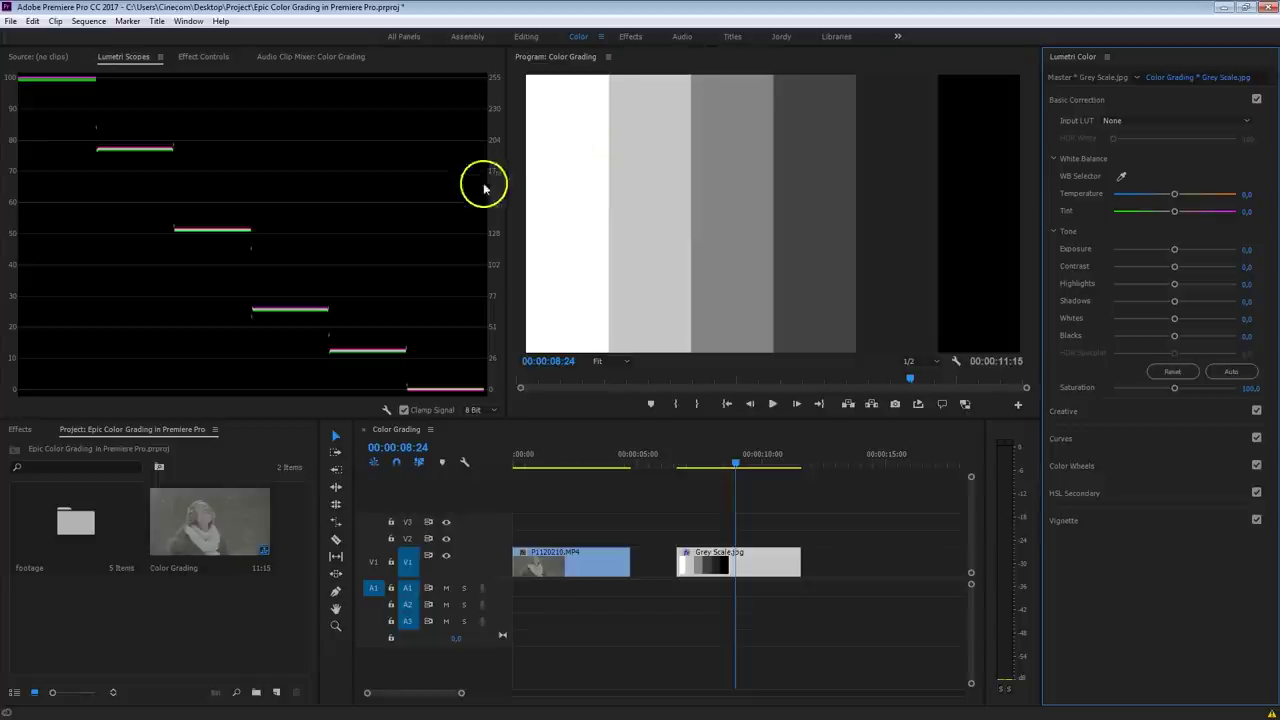
Raise the grey scale's Highlights to 33.7 and return the playhead to the P1120210.MP4 clip at 00:00:02:14
left_click_drag(1175, 284, 1197, 293)
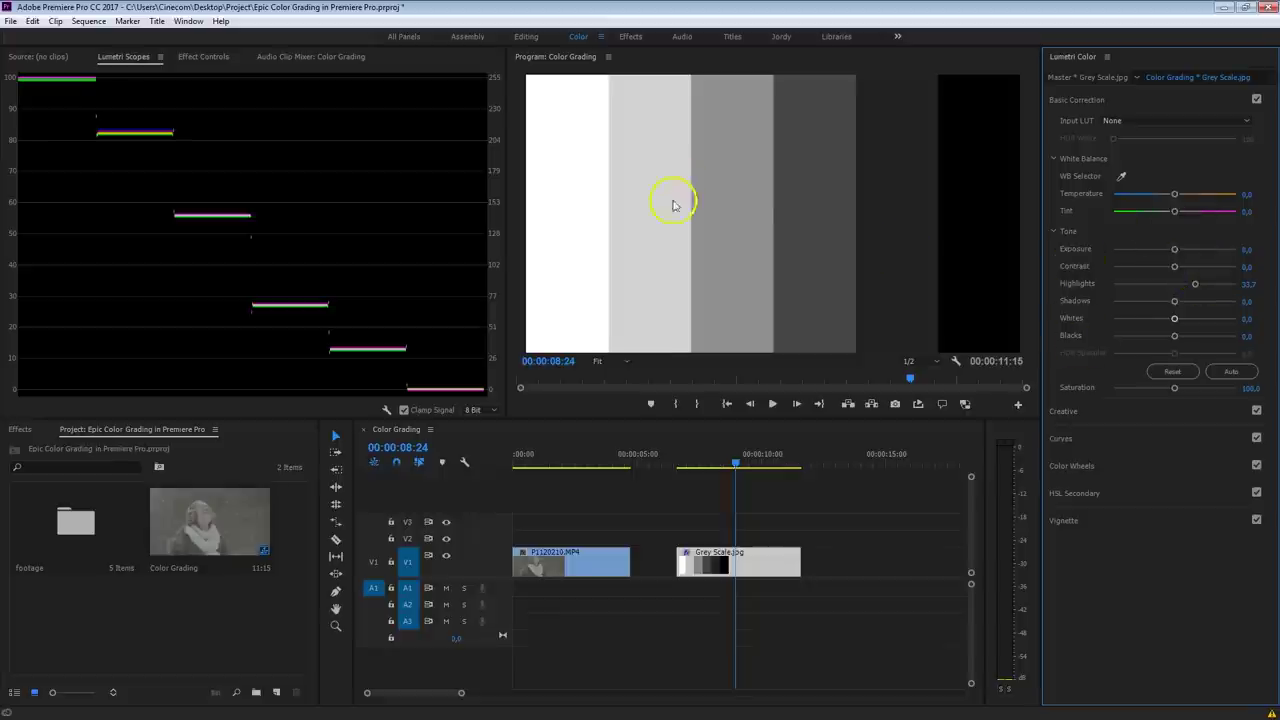
left_click(578, 455)
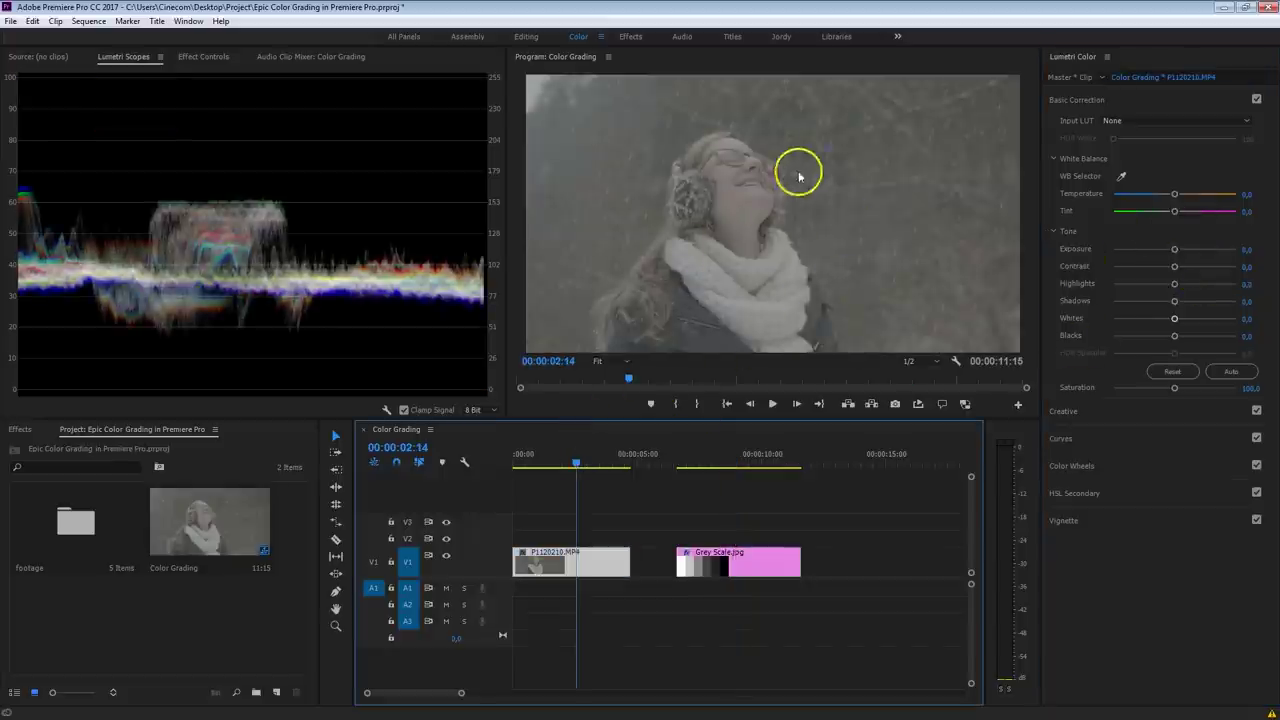
left_click(114, 57)
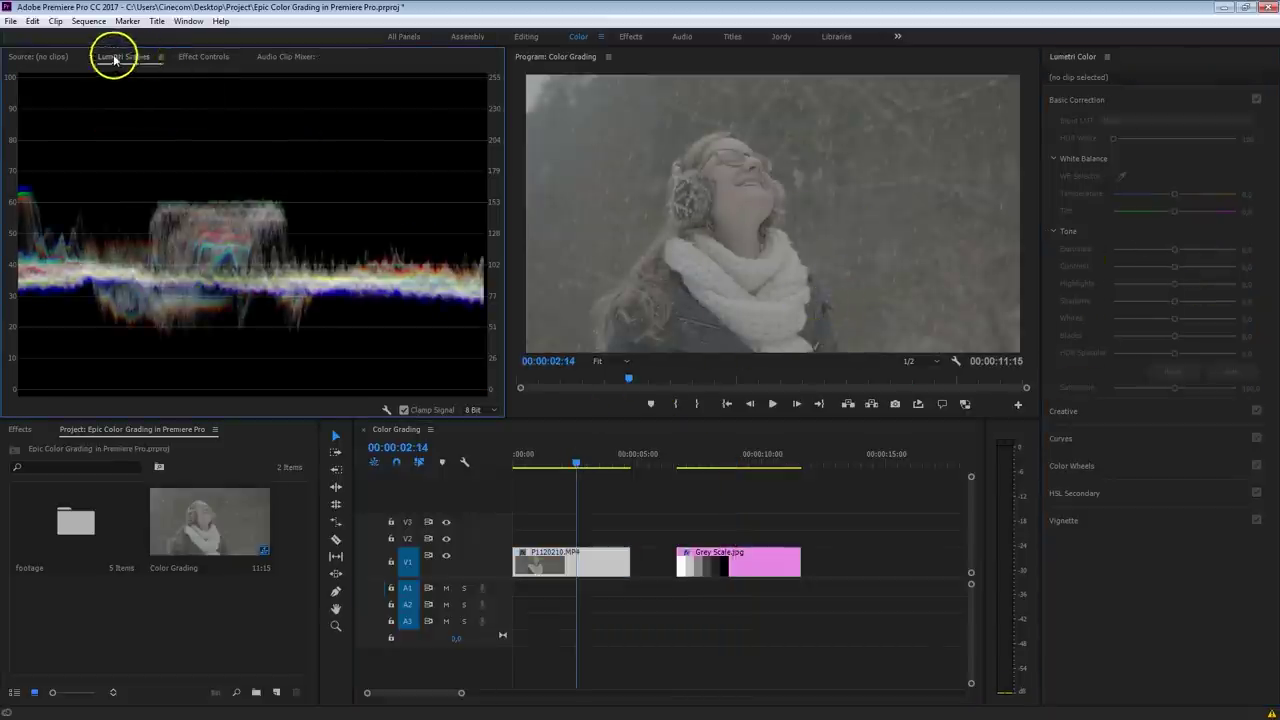
left_click(46, 56)
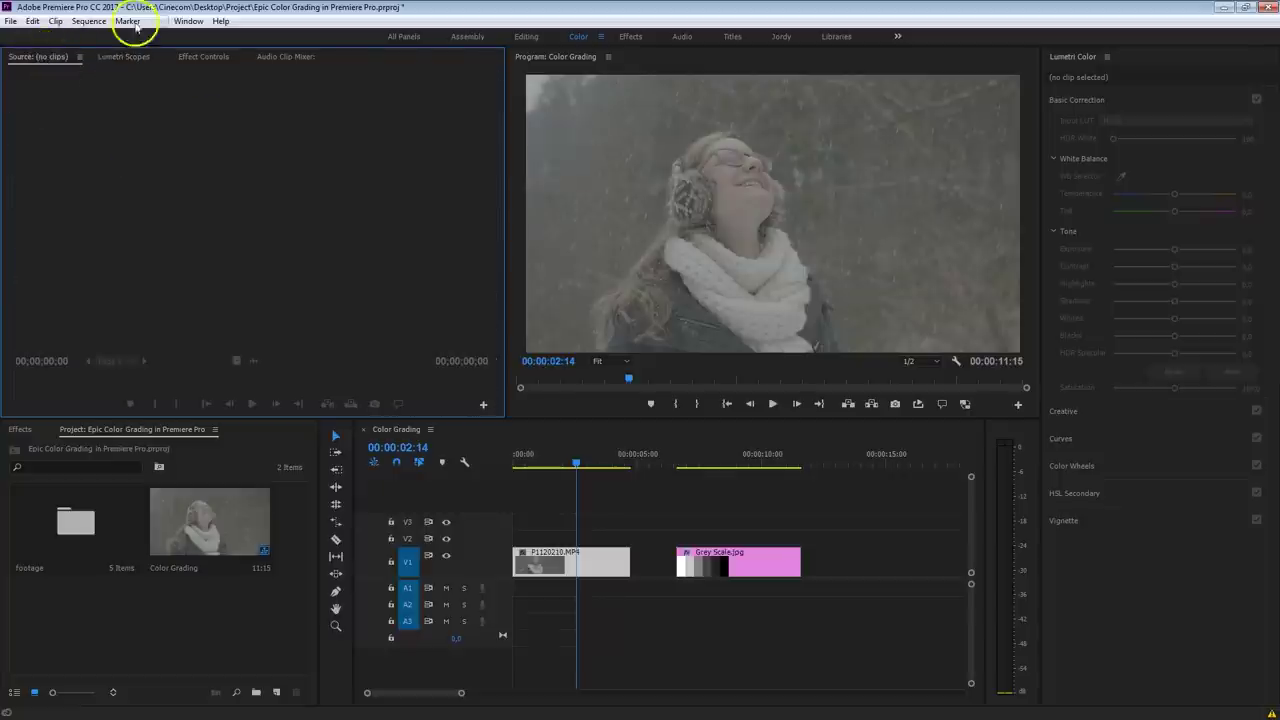
Set the P1120210.MP4 clip's Contrast to 68.5, Blacks to -32.6 and Whites to 57.6
left_click(550, 558)
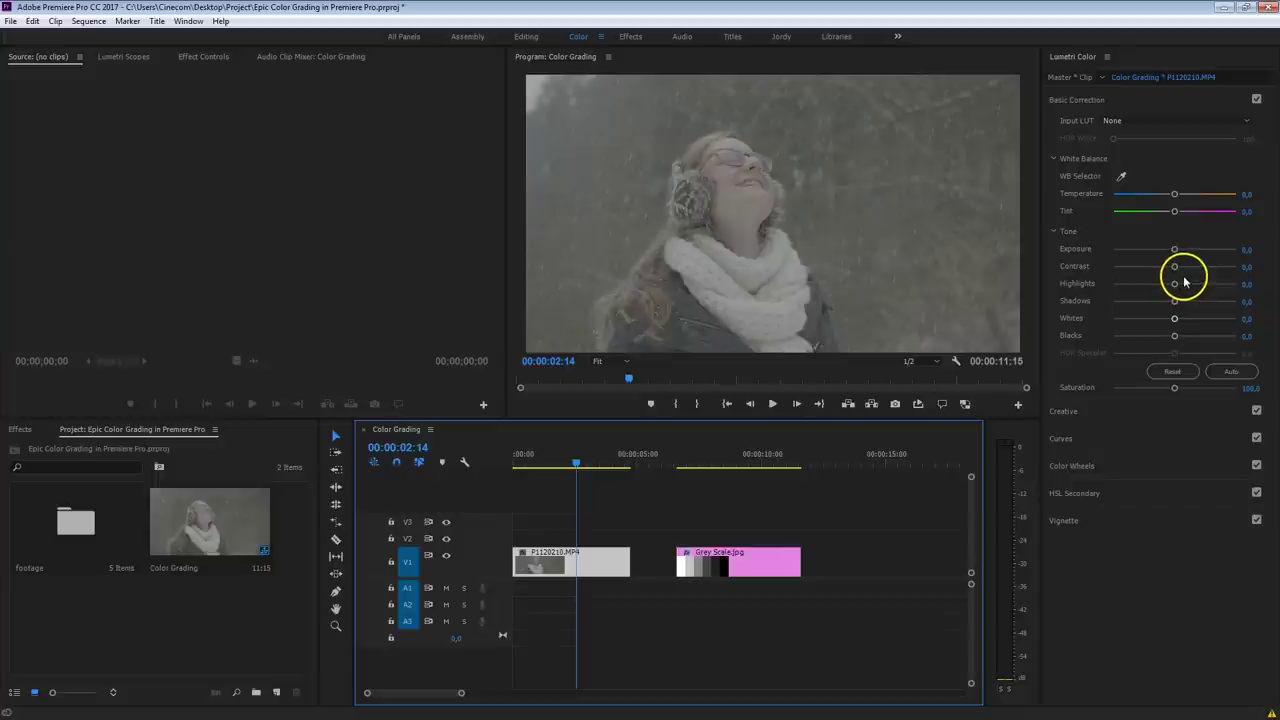
left_click_drag(1177, 266, 1216, 267)
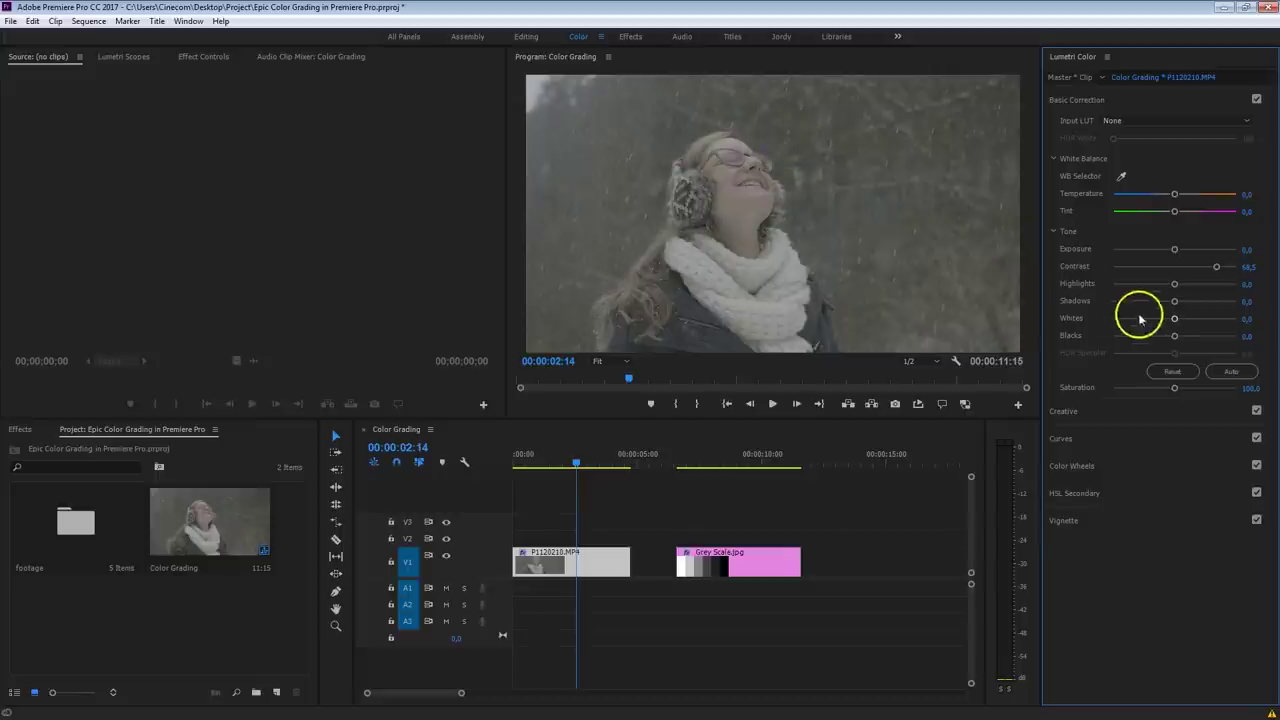
left_click_drag(1174, 335, 1154, 337)
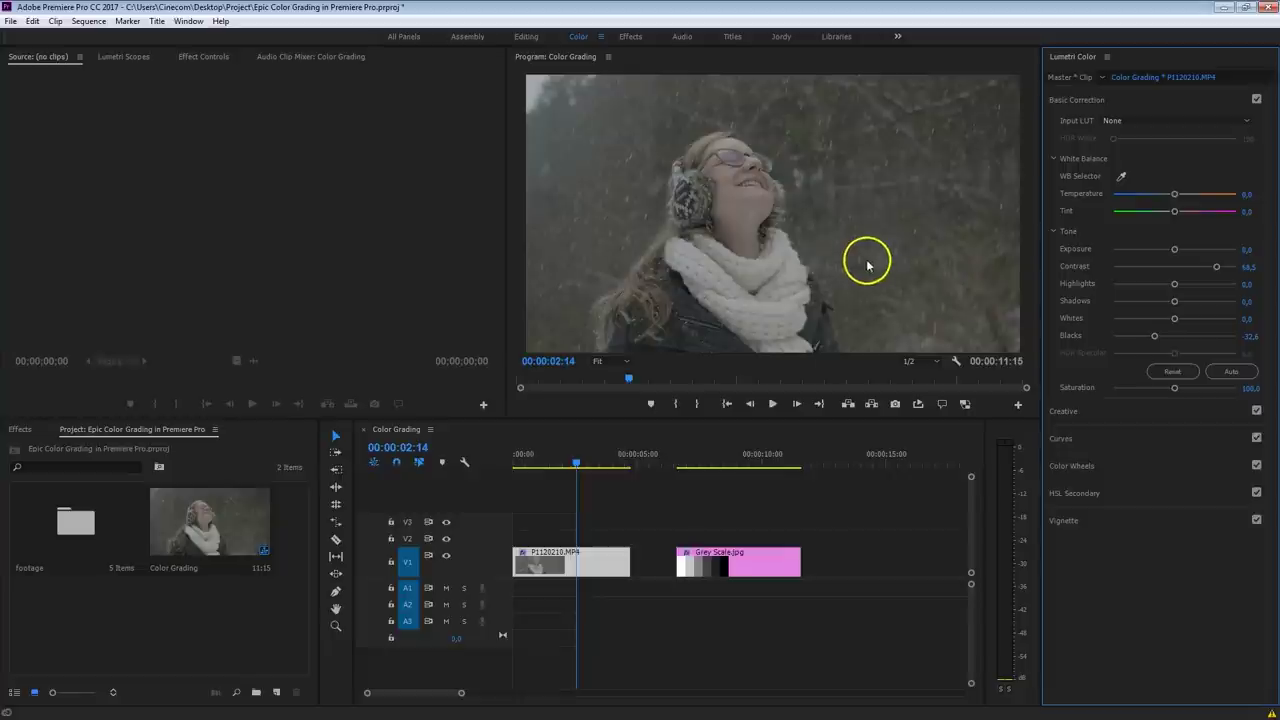
left_click_drag(1175, 319, 1197, 322)
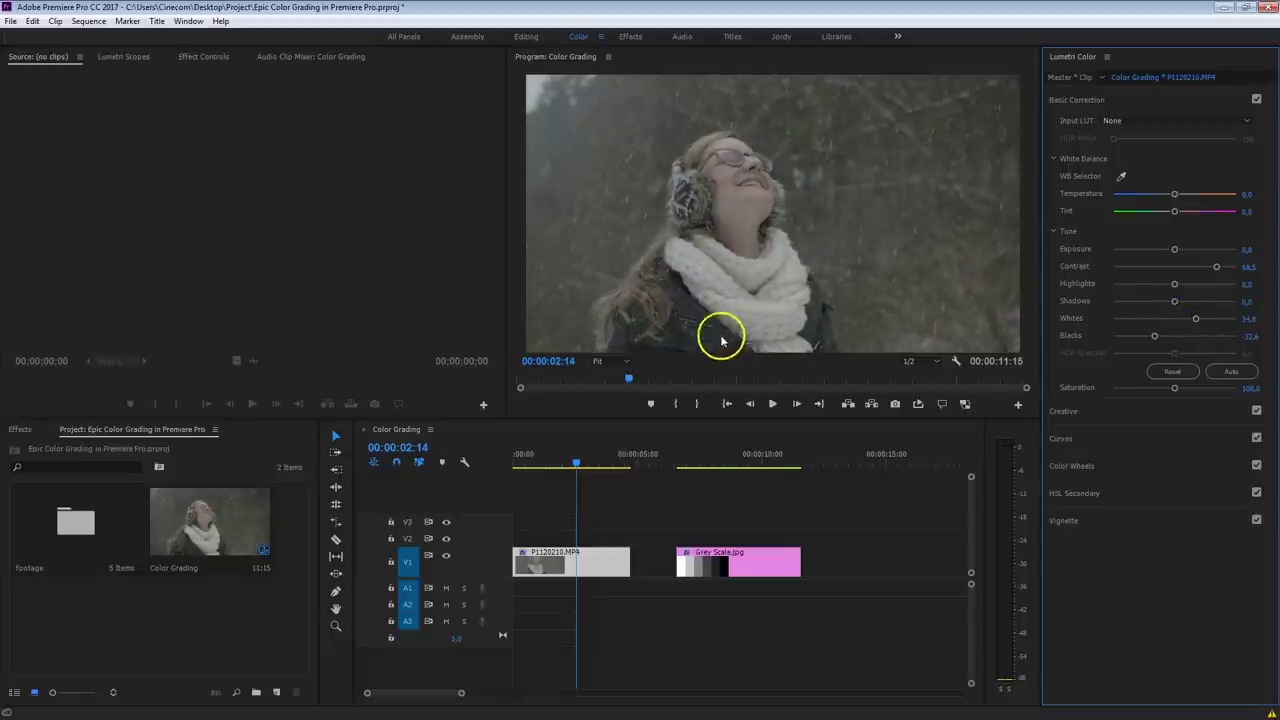
left_click_drag(1195, 319, 1211, 320)
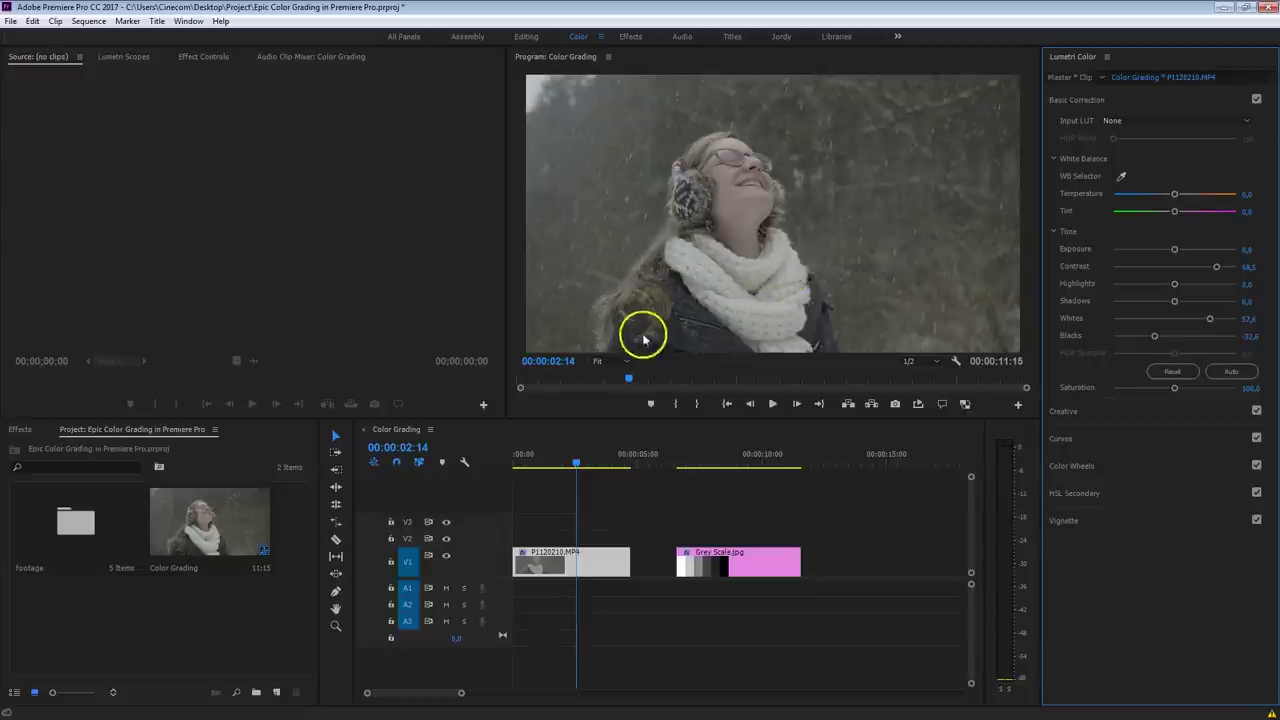
left_click(686, 333)
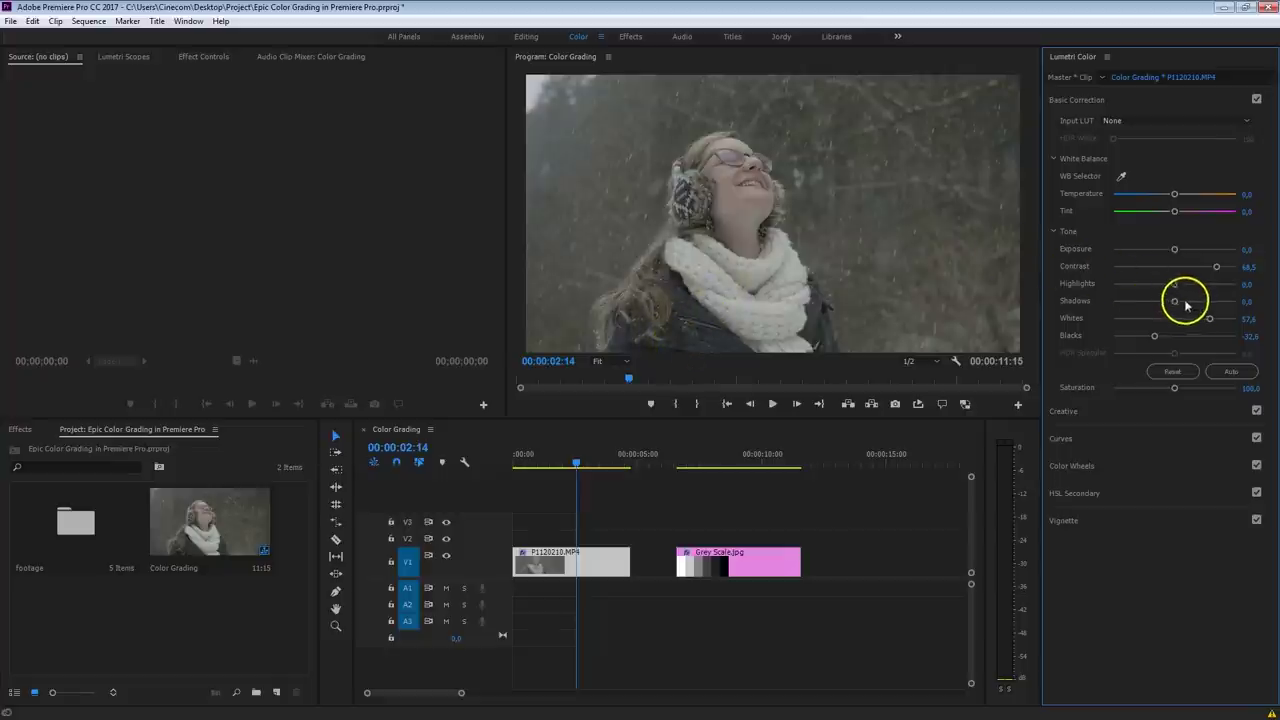
Refine the clip's tone with Shadows at 30.4, Highlights at -41.3, Whites at 70.7 and Blacks at -56.5
left_click_drag(1180, 303, 1144, 340)
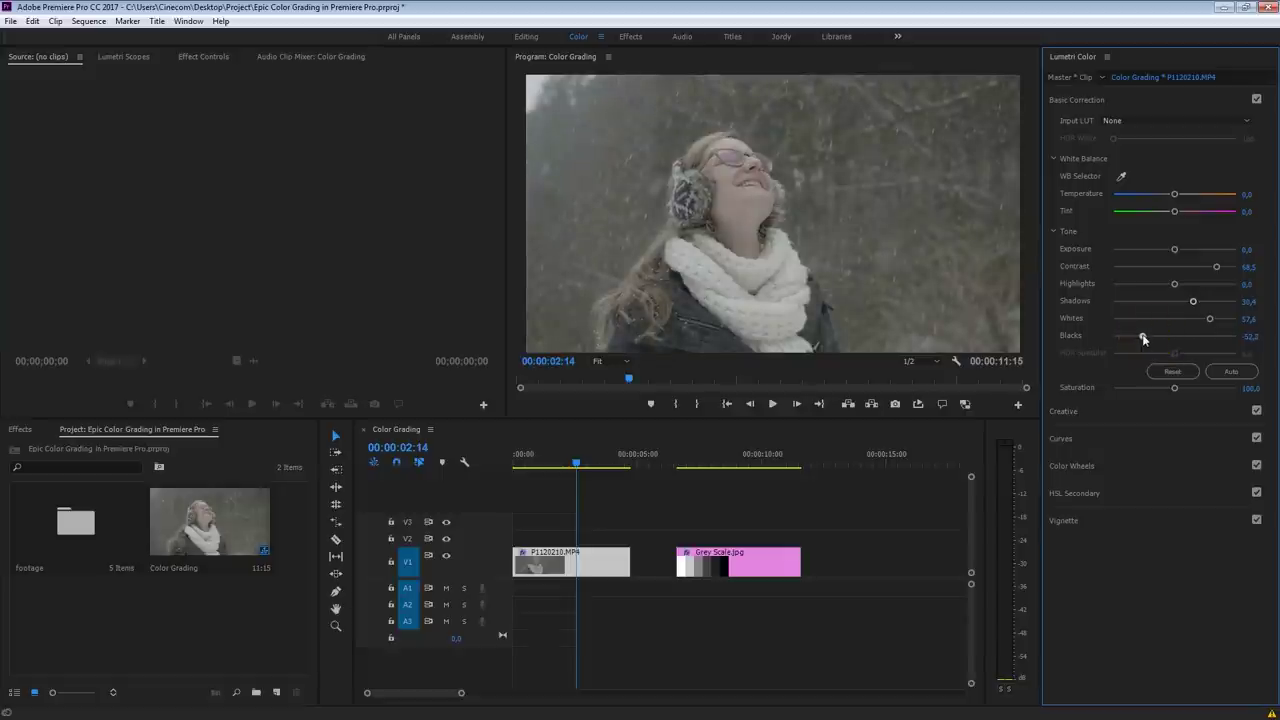
left_click(713, 303)
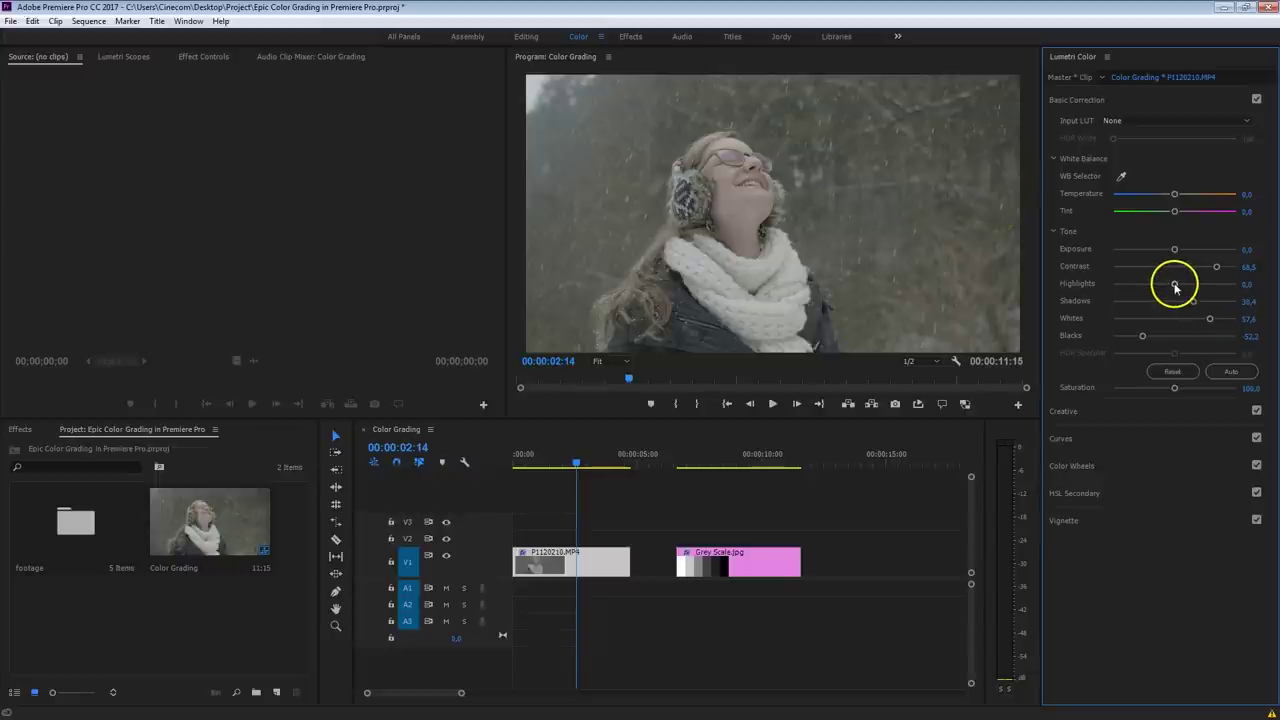
left_click_drag(1175, 287, 1149, 286)
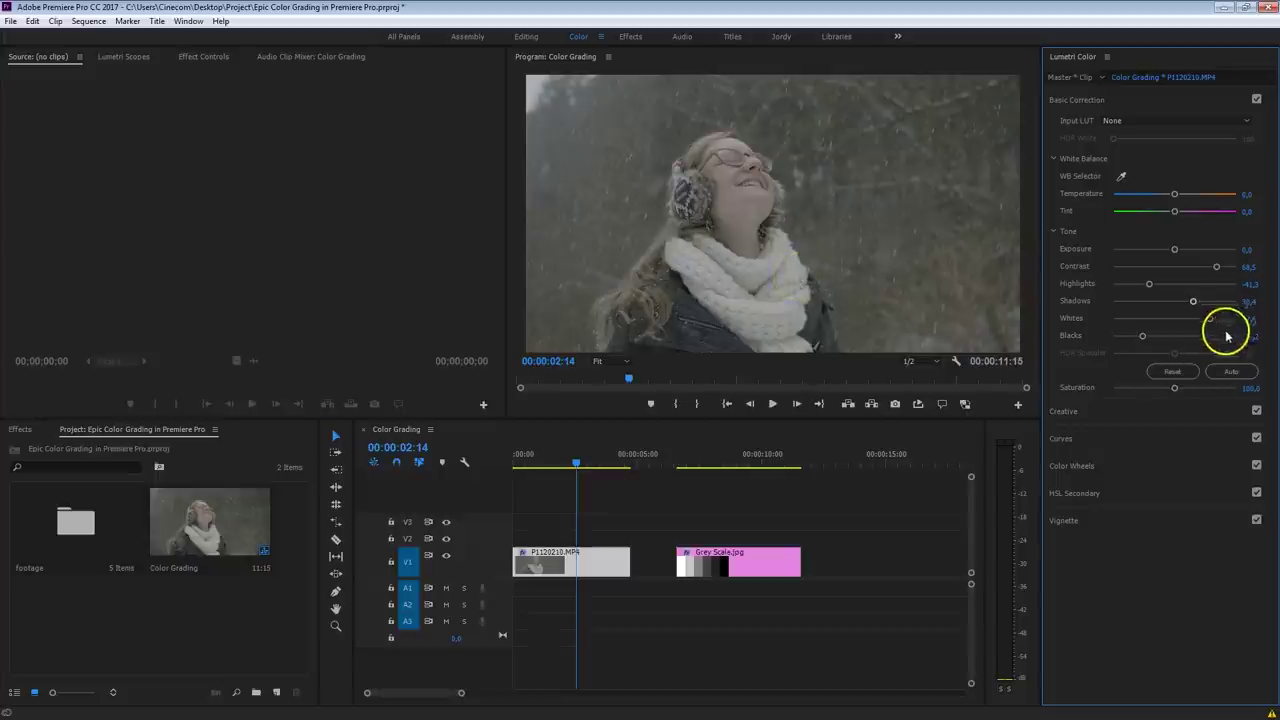
left_click_drag(1210, 320, 1217, 320)
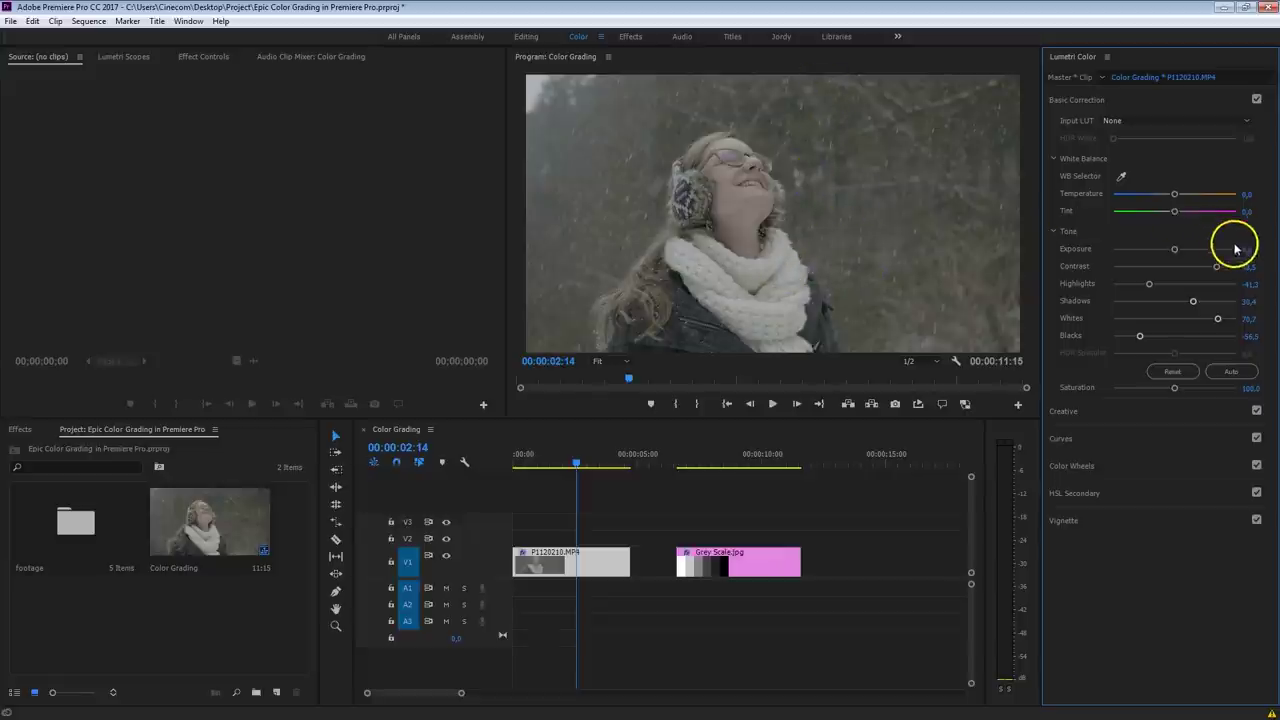
Set the P1120210.MP4 clip's Contrast to 72.8, Blacks to -68.5 and Saturation to 121.7
left_click_drag(1244, 253, 1256, 251)
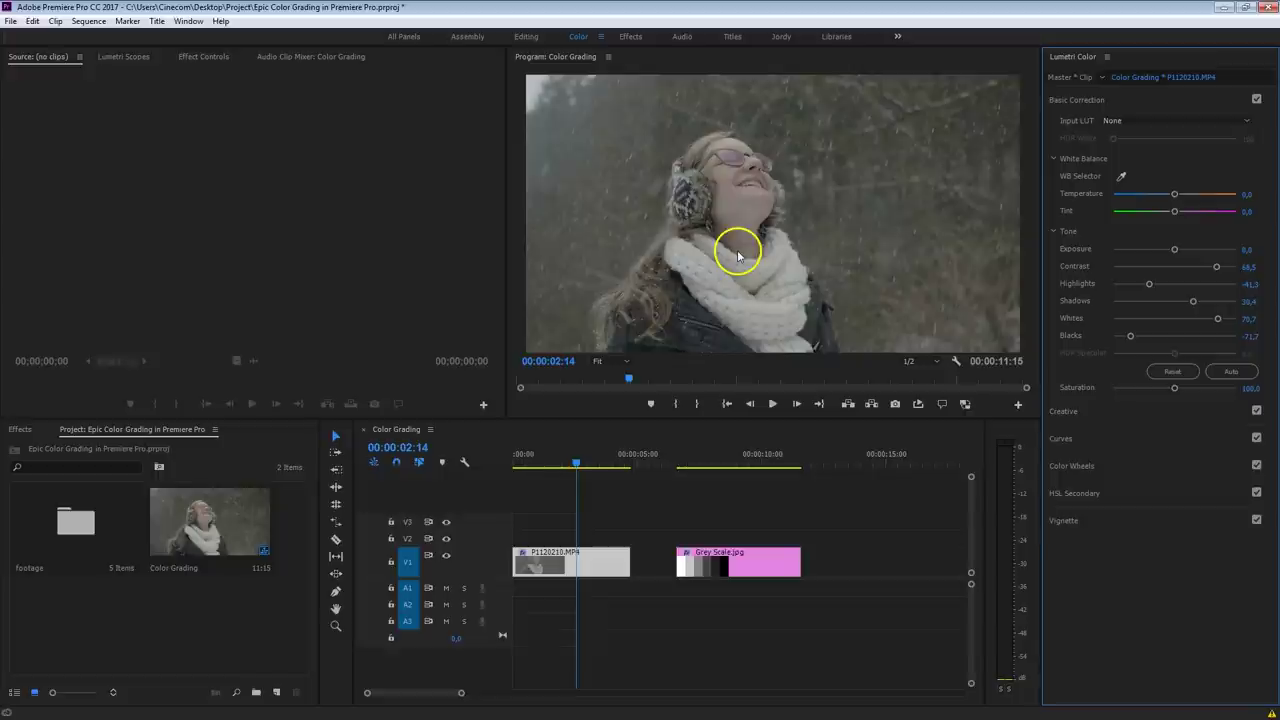
mouse_move(1129, 334)
left_mouse_down()
mouse_move(1145, 338)
mouse_move(1132, 336)
left_mouse_up()
mouse_move(1226, 268)
left_mouse_down()
mouse_move(1211, 269)
mouse_move(1214, 257)
mouse_move(1197, 277)
mouse_move(1223, 266)
mouse_move(1211, 271)
mouse_move(1197, 249)
mouse_move(1234, 273)
mouse_move(1208, 263)
left_mouse_up()
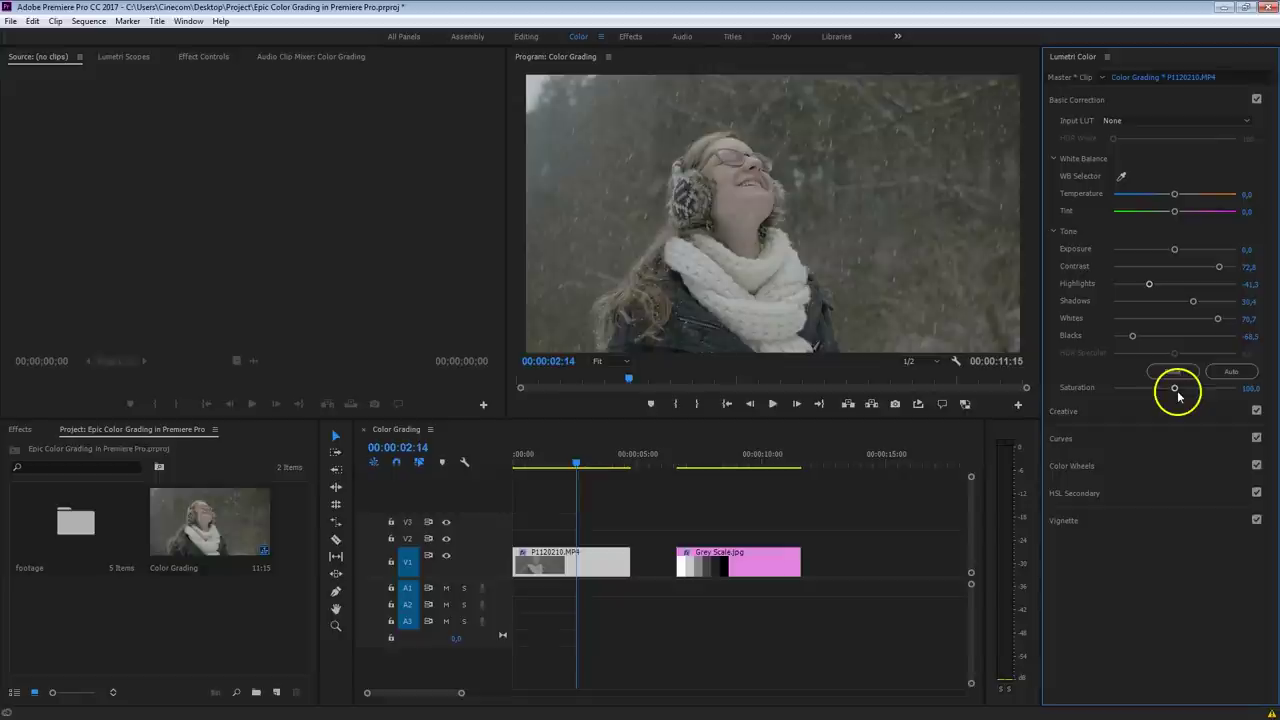
left_click_drag(1175, 390, 1191, 392)
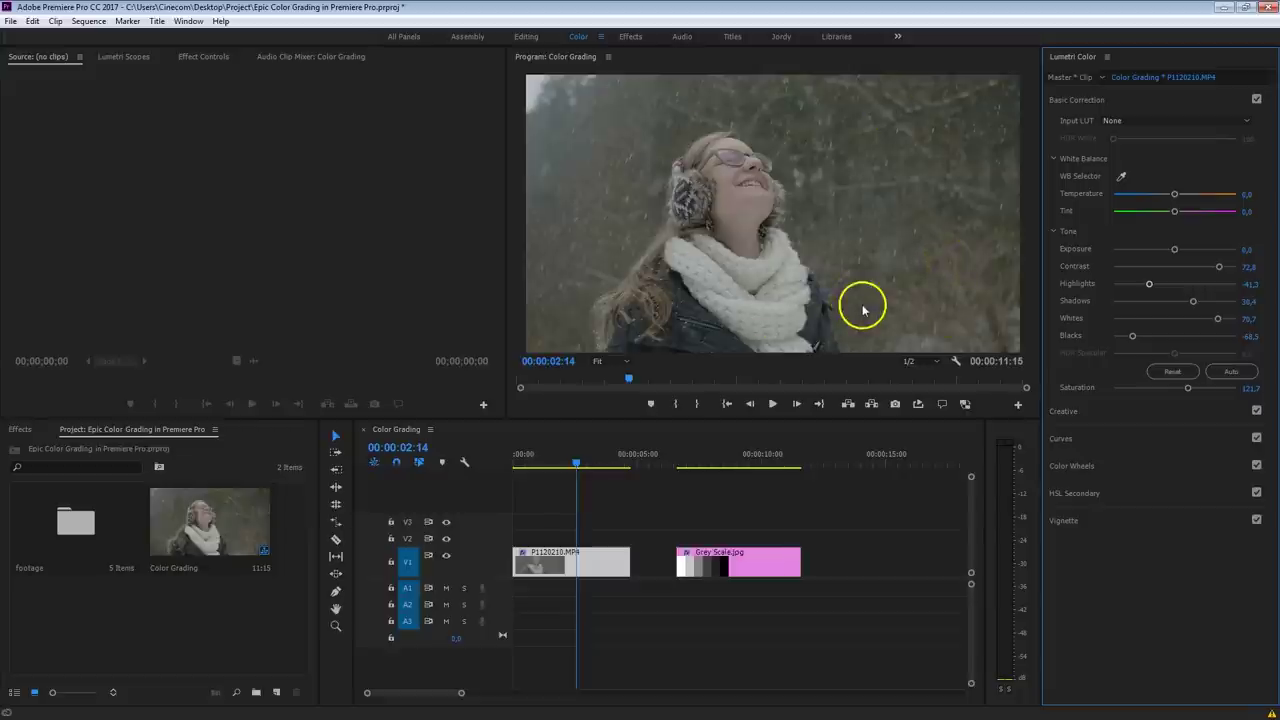
Tint the clip's shadows toward blue with the Shadows color wheel
left_click(1110, 466)
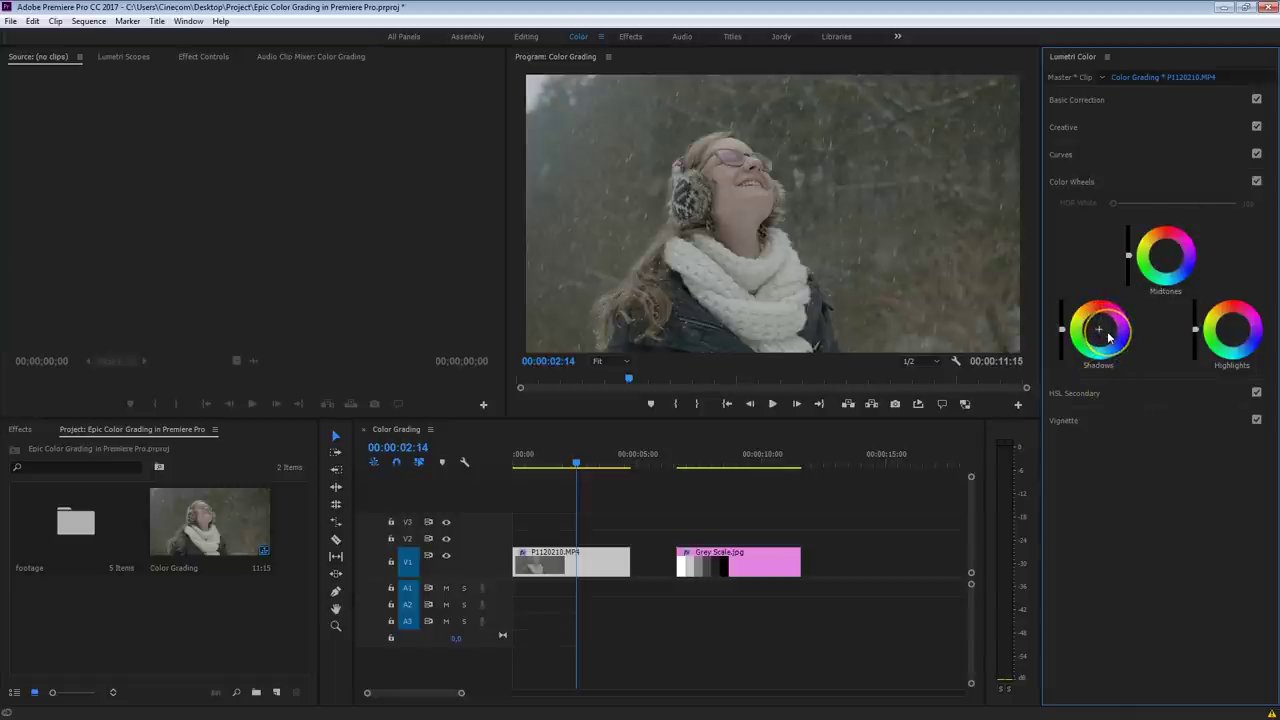
left_click_drag(1126, 362, 1101, 333)
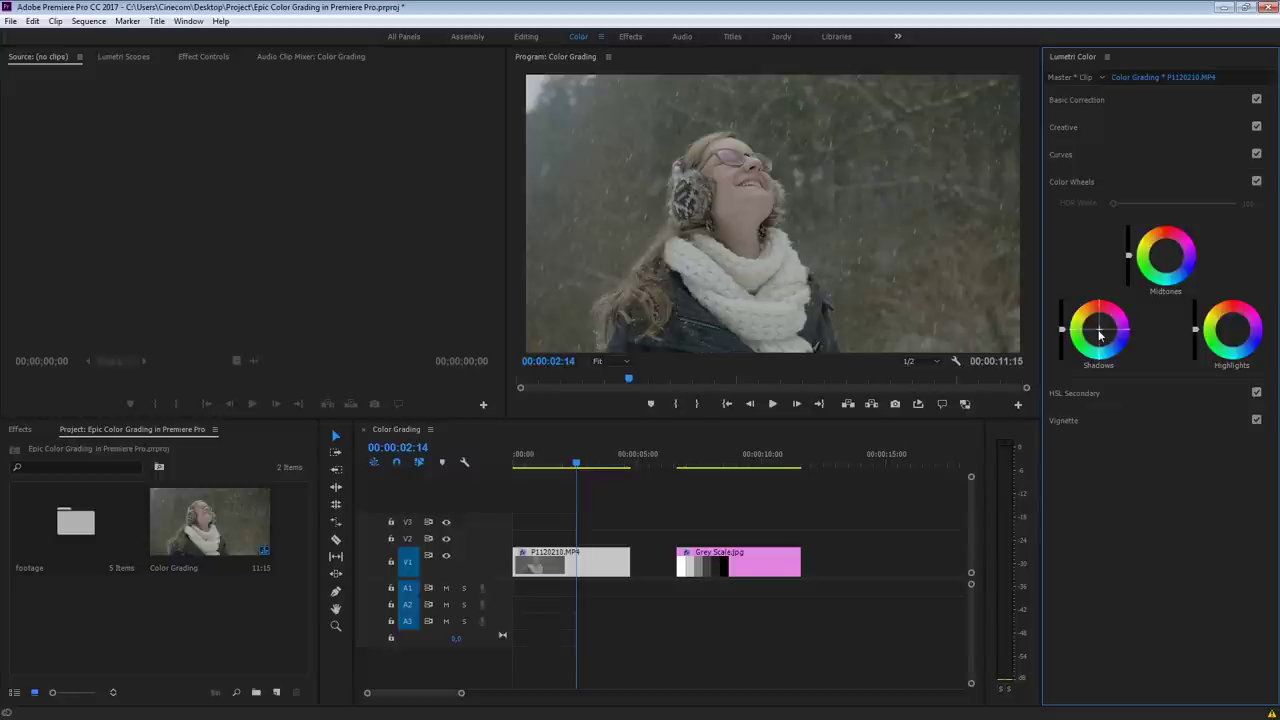
left_click_drag(1101, 329, 1105, 334)
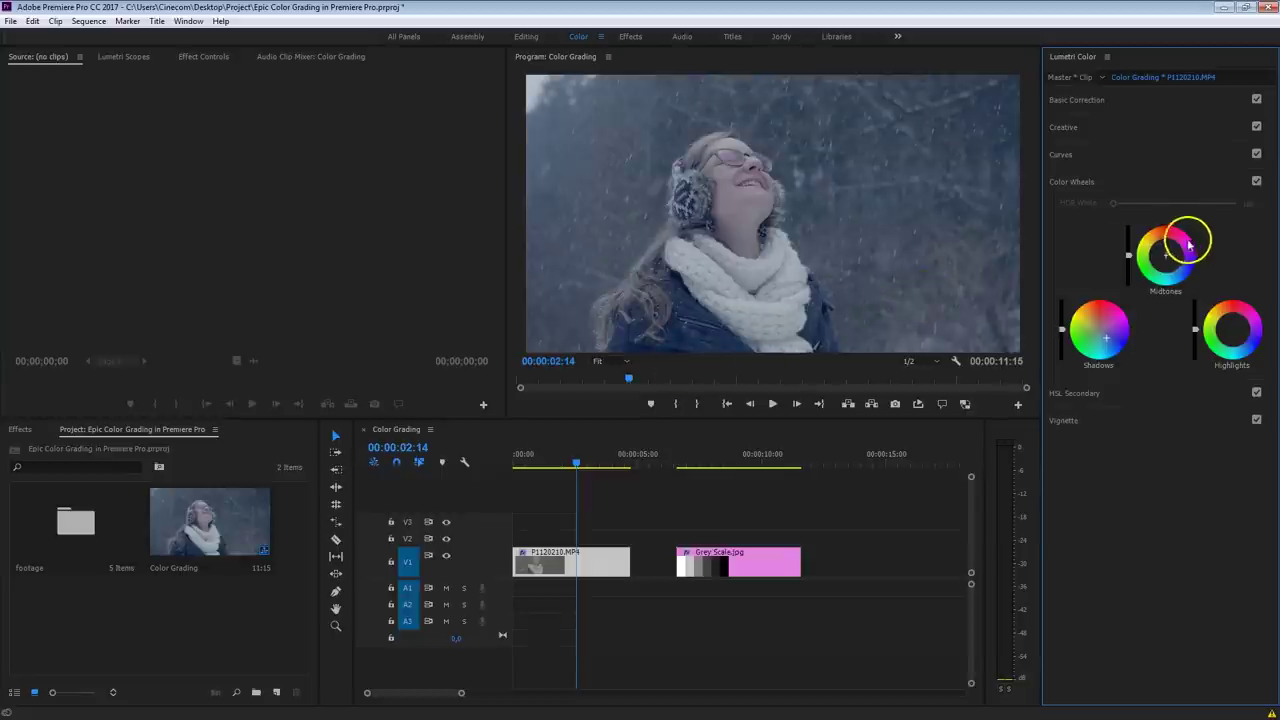
Warm the clip's midtones toward orange and shift its highlights very slightly toward blue with the color wheels
left_click_drag(1189, 245, 1170, 257)
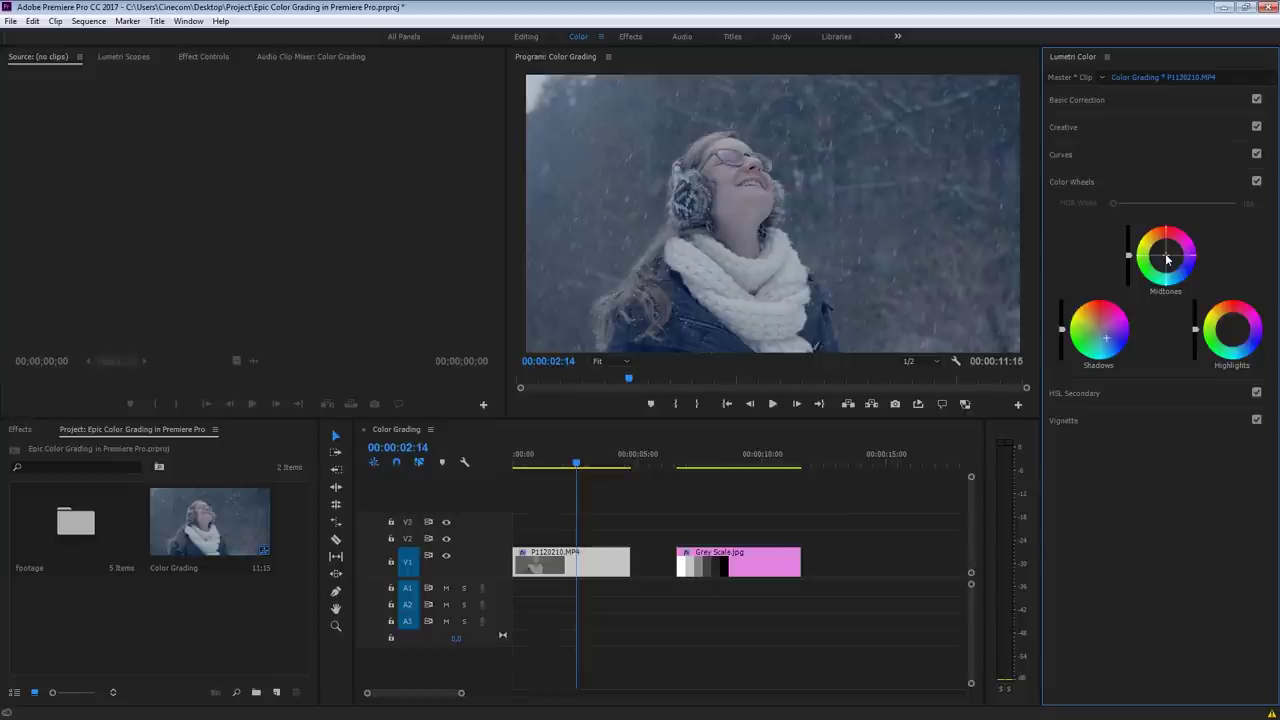
left_click_drag(1167, 258, 1155, 198)
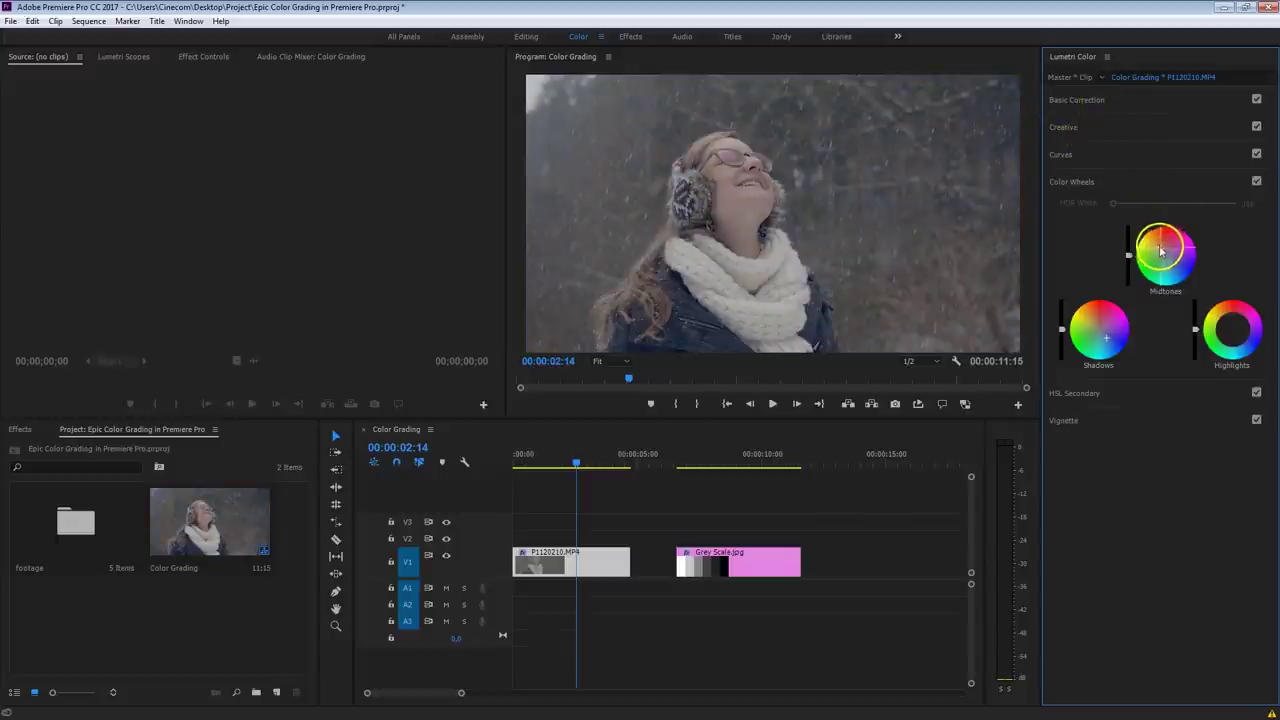
mouse_move(1161, 251)
left_mouse_down()
mouse_move(1154, 236)
mouse_move(1158, 247)
left_mouse_up()
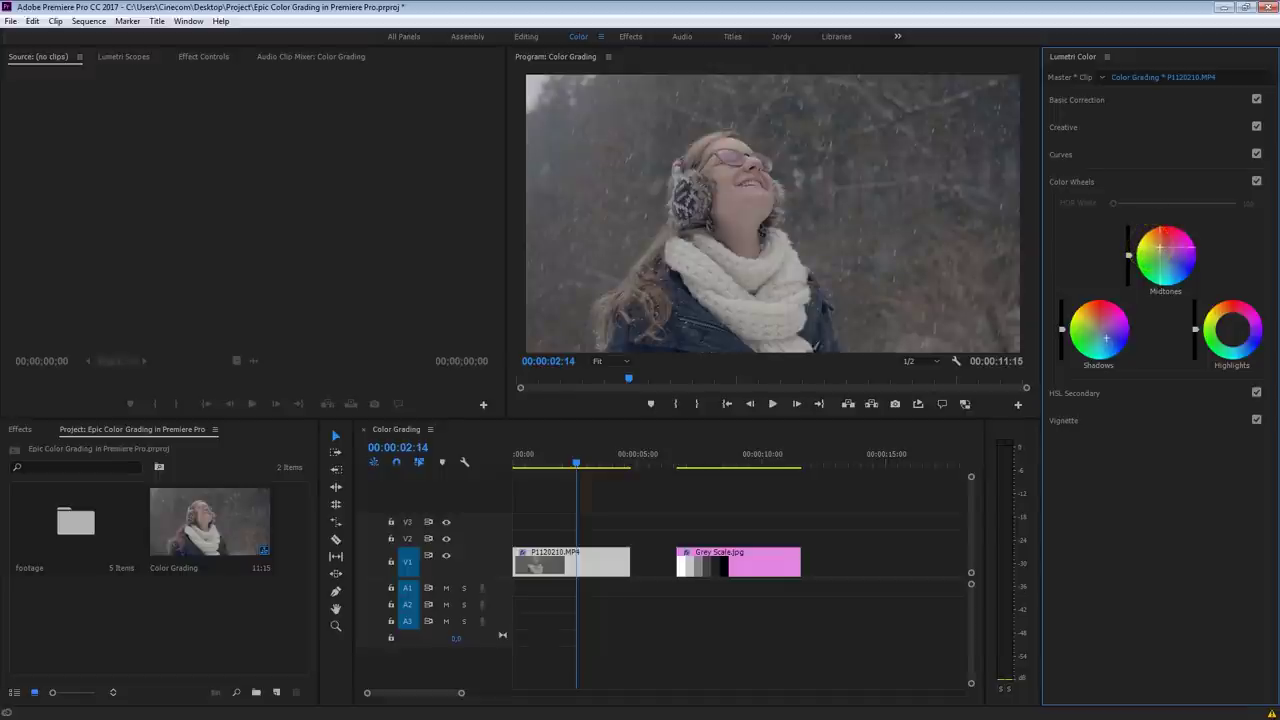
left_click_drag(1158, 247, 1146, 245)
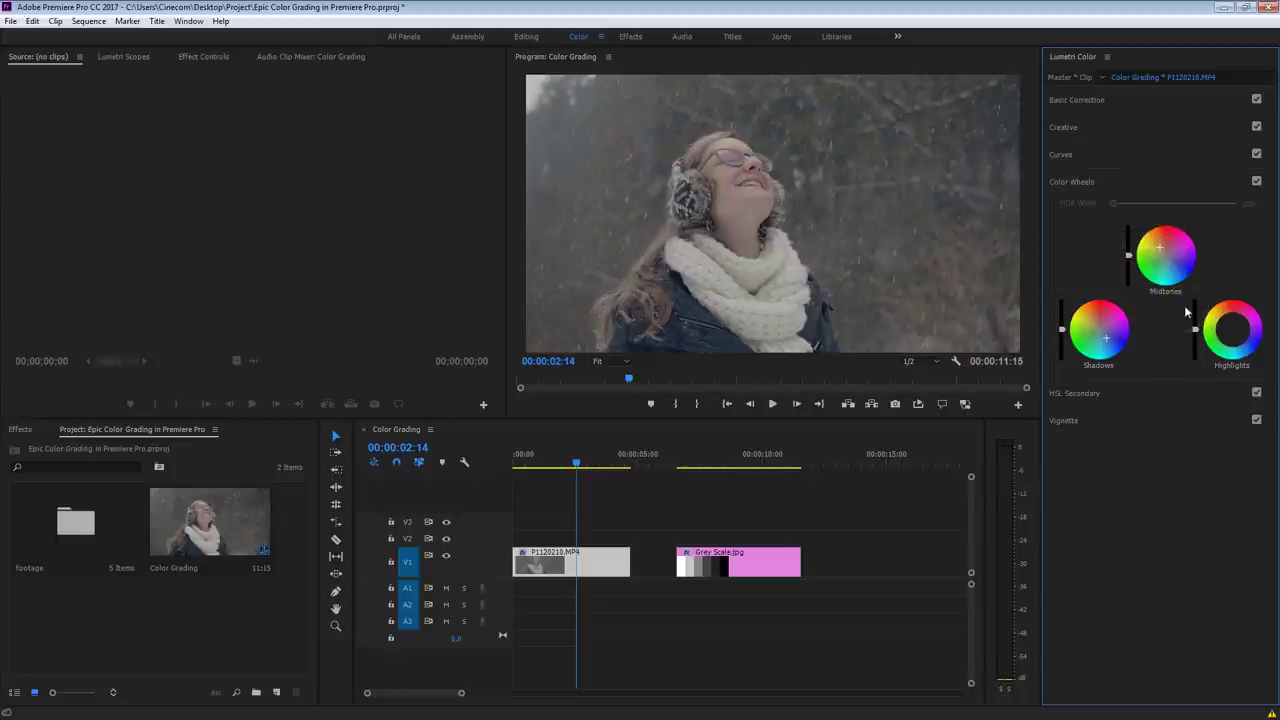
left_click_drag(1187, 313, 1239, 365)
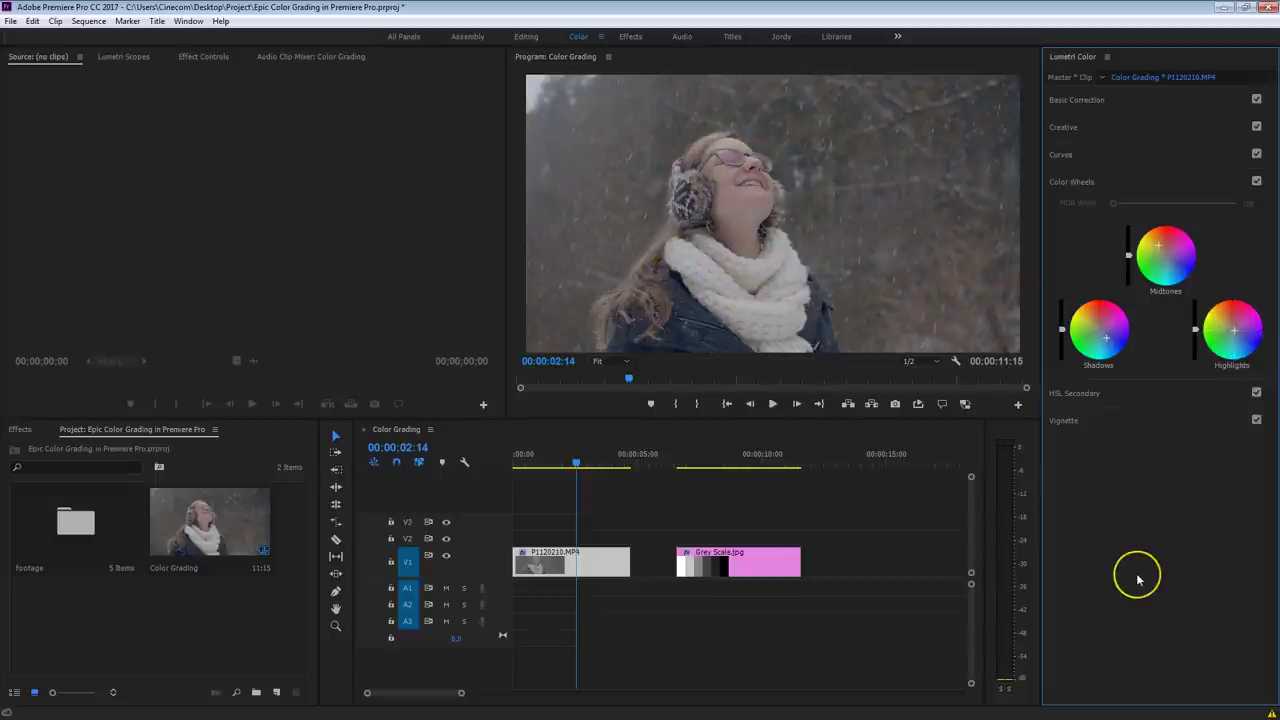
Compare the P1120210.MP4 clip's look before and after the color grade
key("ctrl+z")
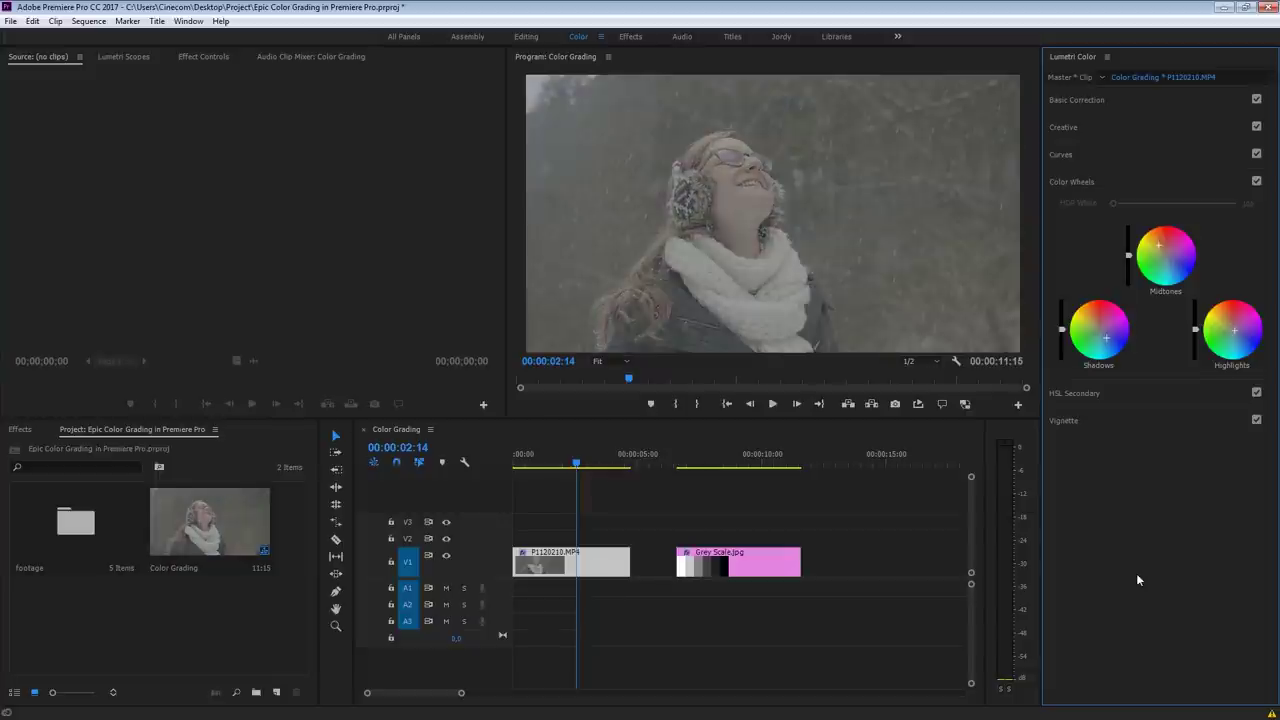
key("ctrl+shift+z")
key("ctrl+z")
key("ctrl+shift+z")
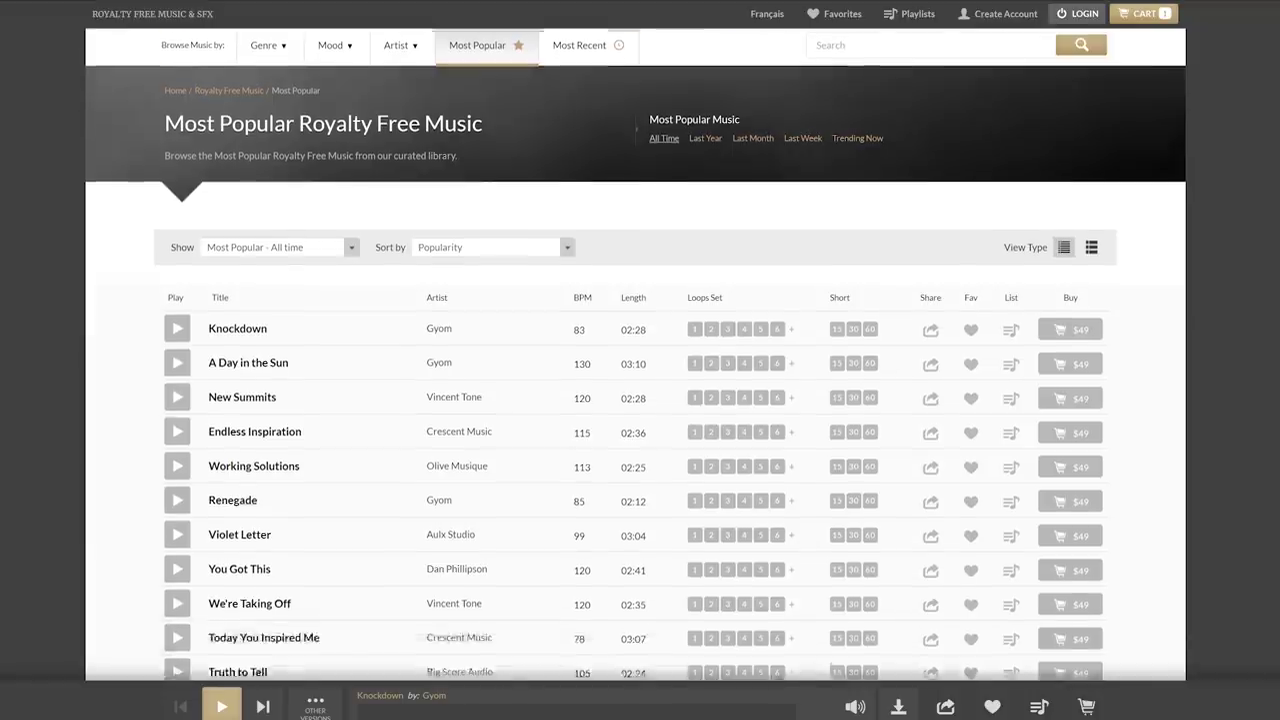
On the PremiumBeat website, preview the popular track You Got This and add the track Embark to the cart
scroll(180, 300, "down", 5)
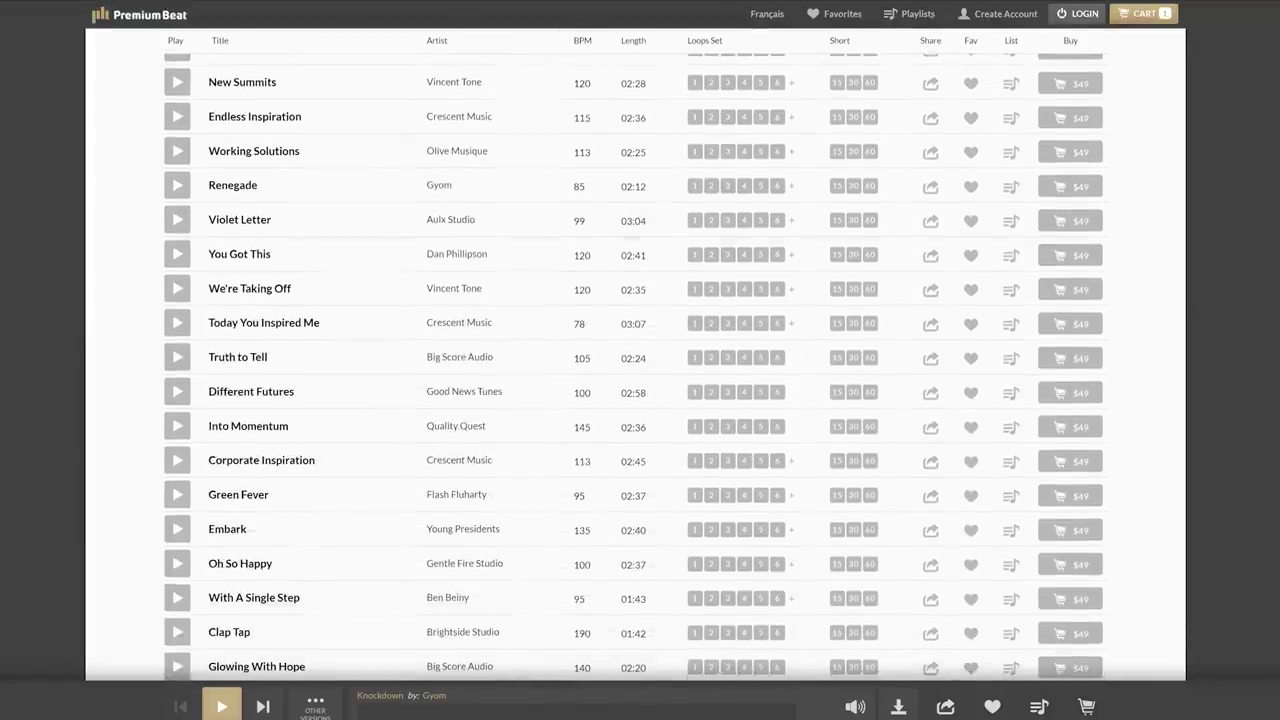
left_click(177, 254)
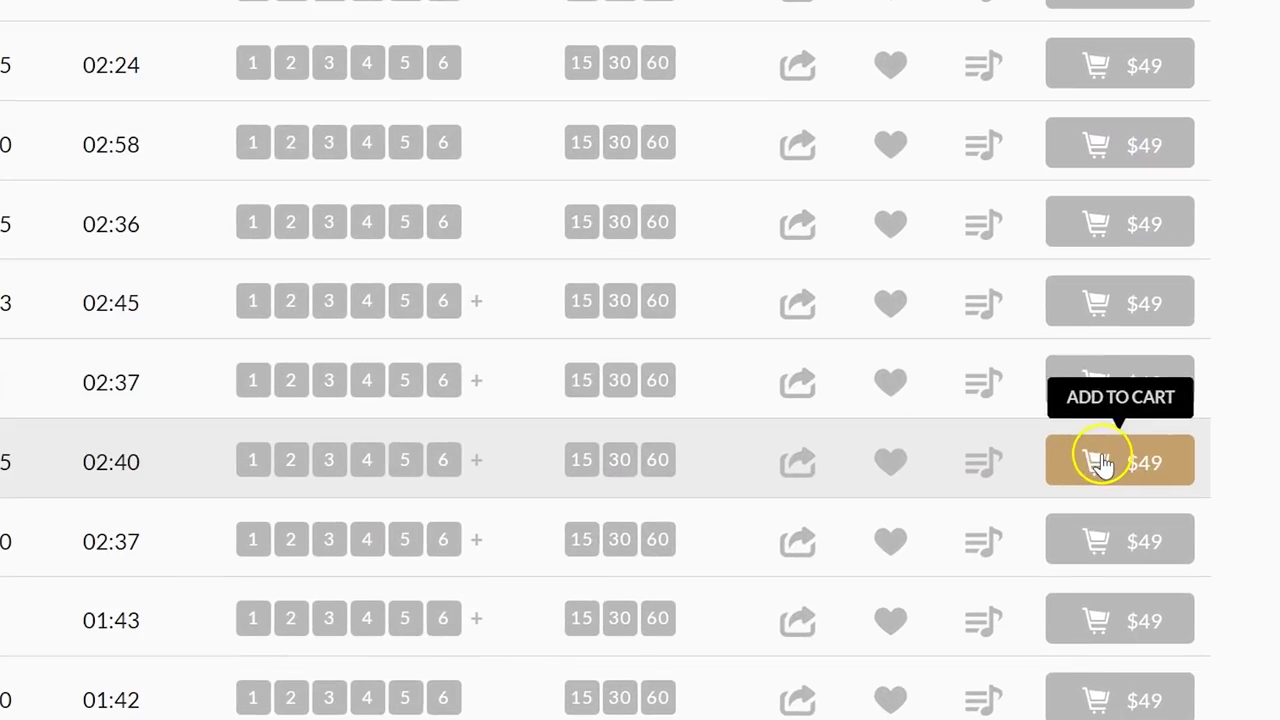
left_click(1100, 462)
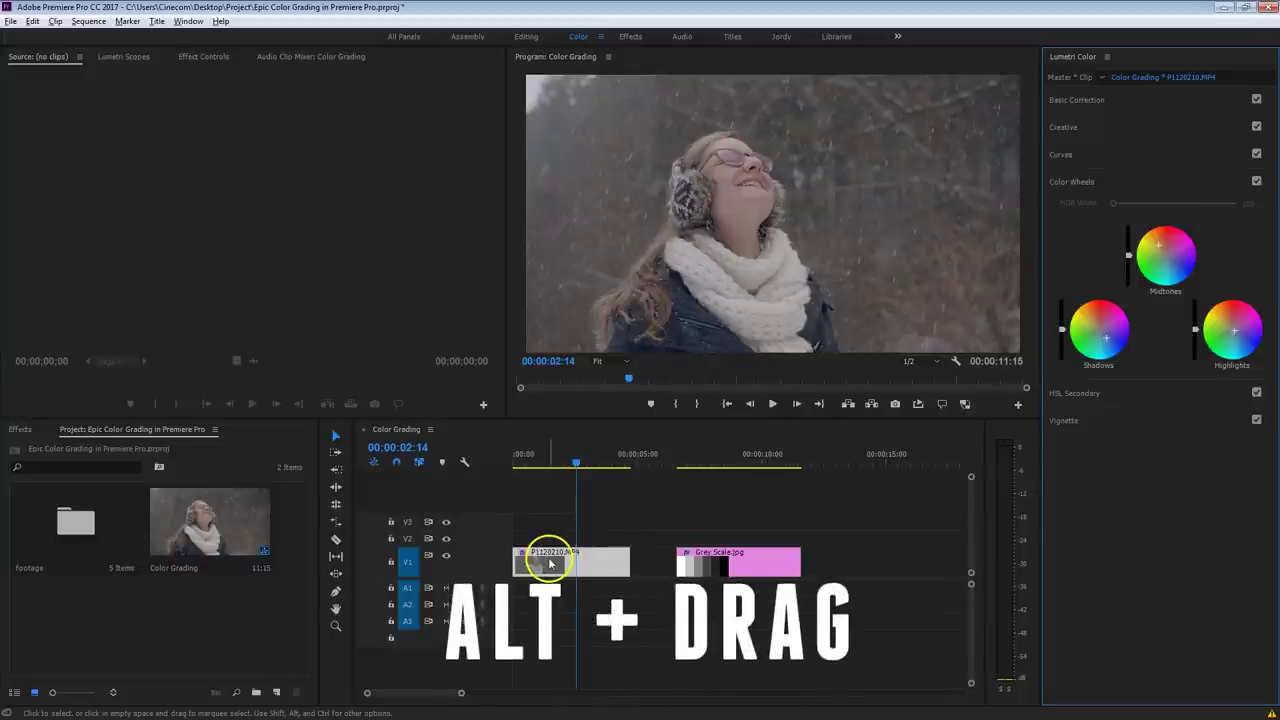
In Premiere Pro, duplicate the graded P1120210.MP4 clip onto track V2 and start a free-draw opacity mask on the copy at 00:00:00:00
left_click_drag(549, 563, 548, 543)
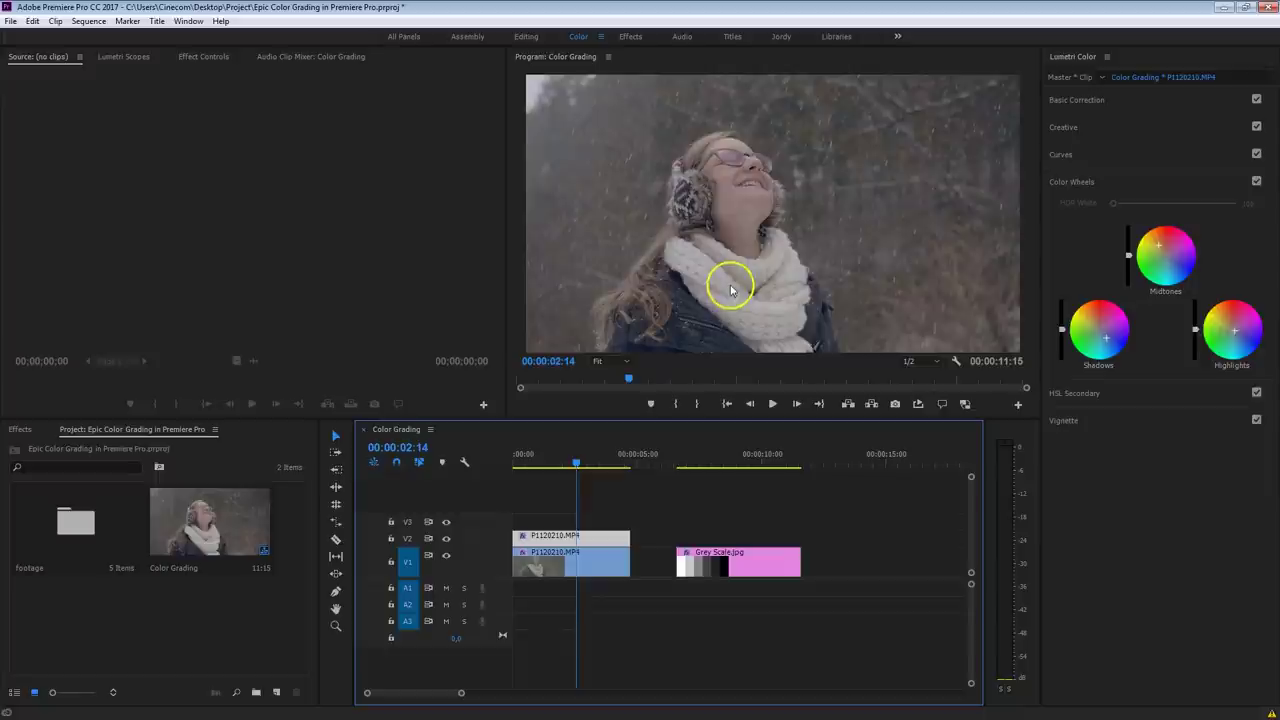
left_click(205, 58)
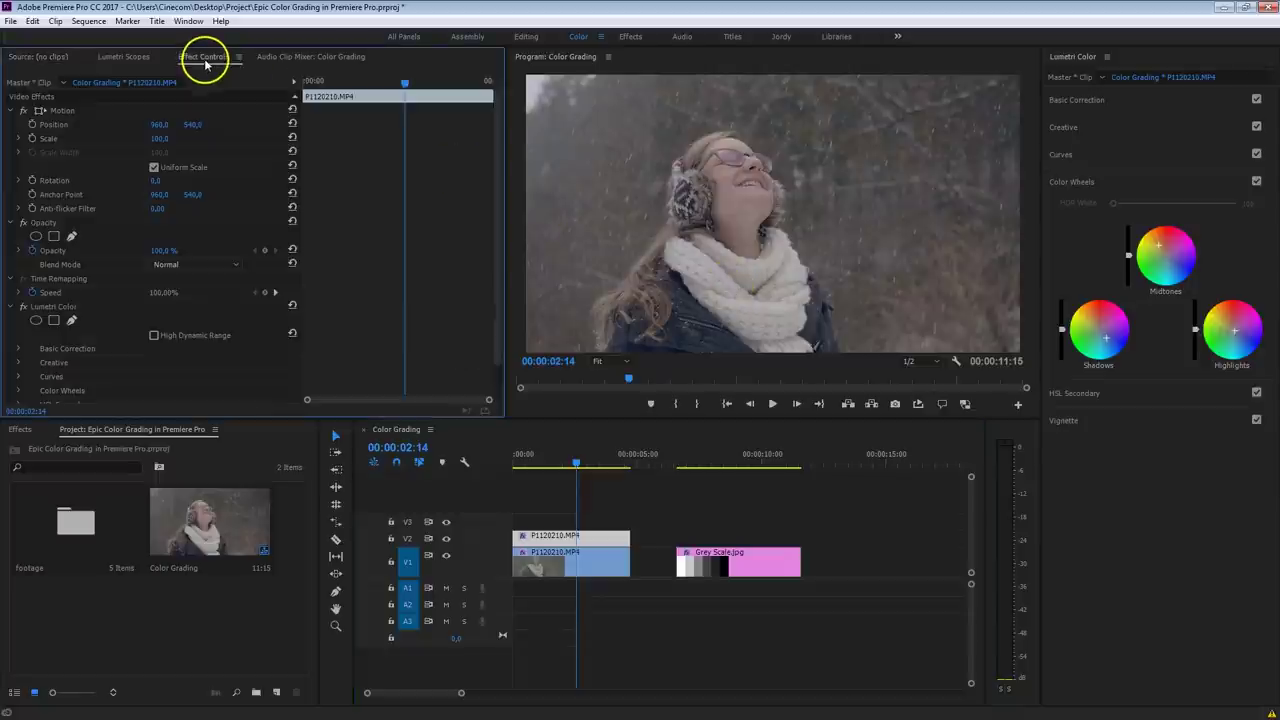
left_click(46, 226)
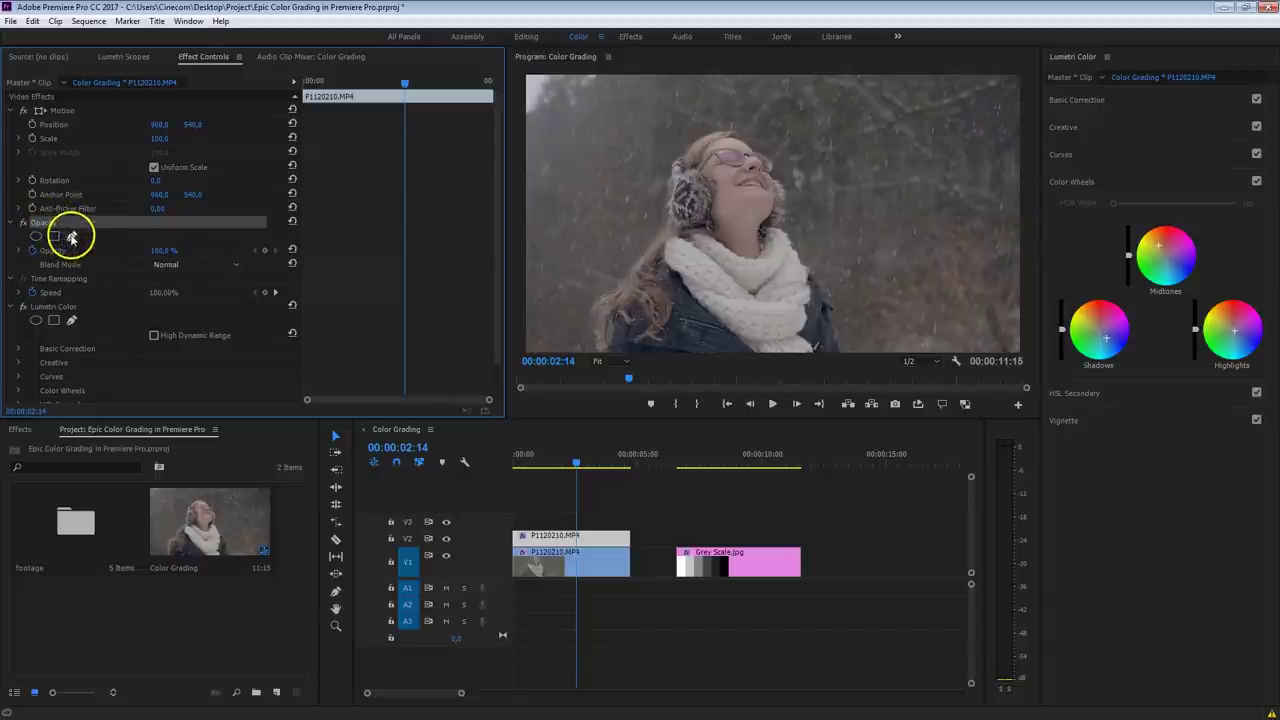
left_click(71, 237)
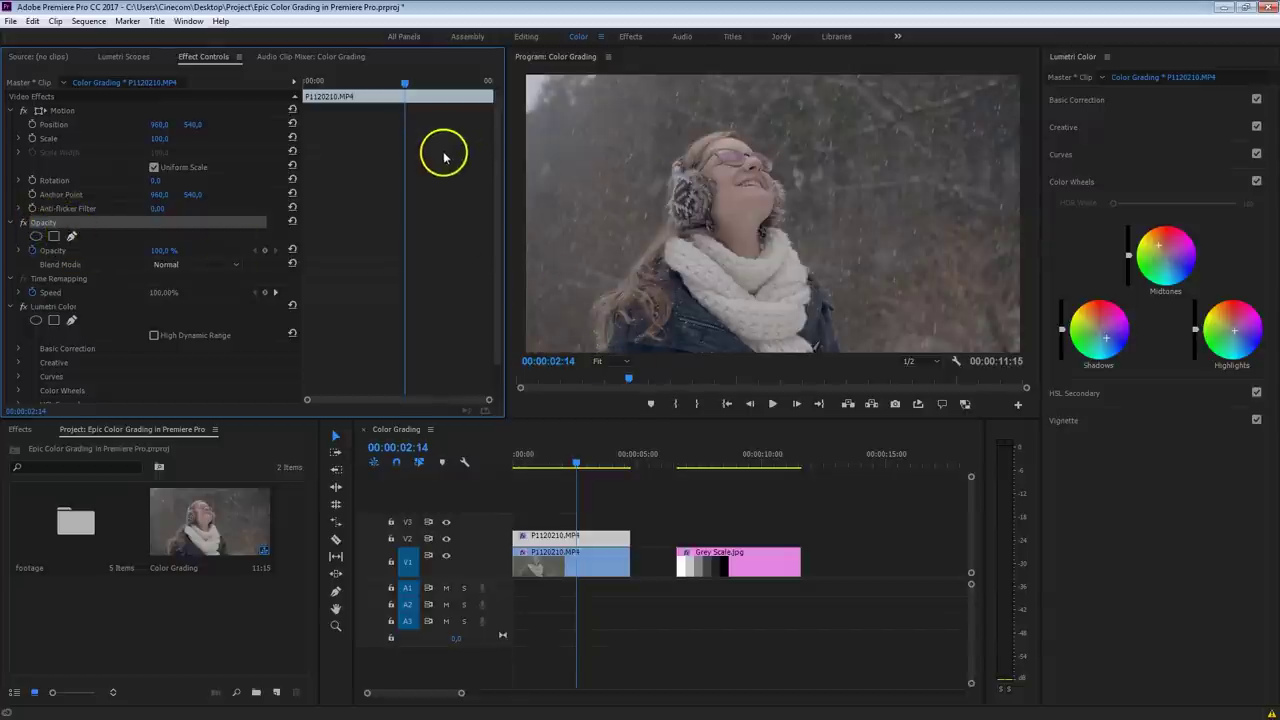
left_click_drag(405, 85, 297, 106)
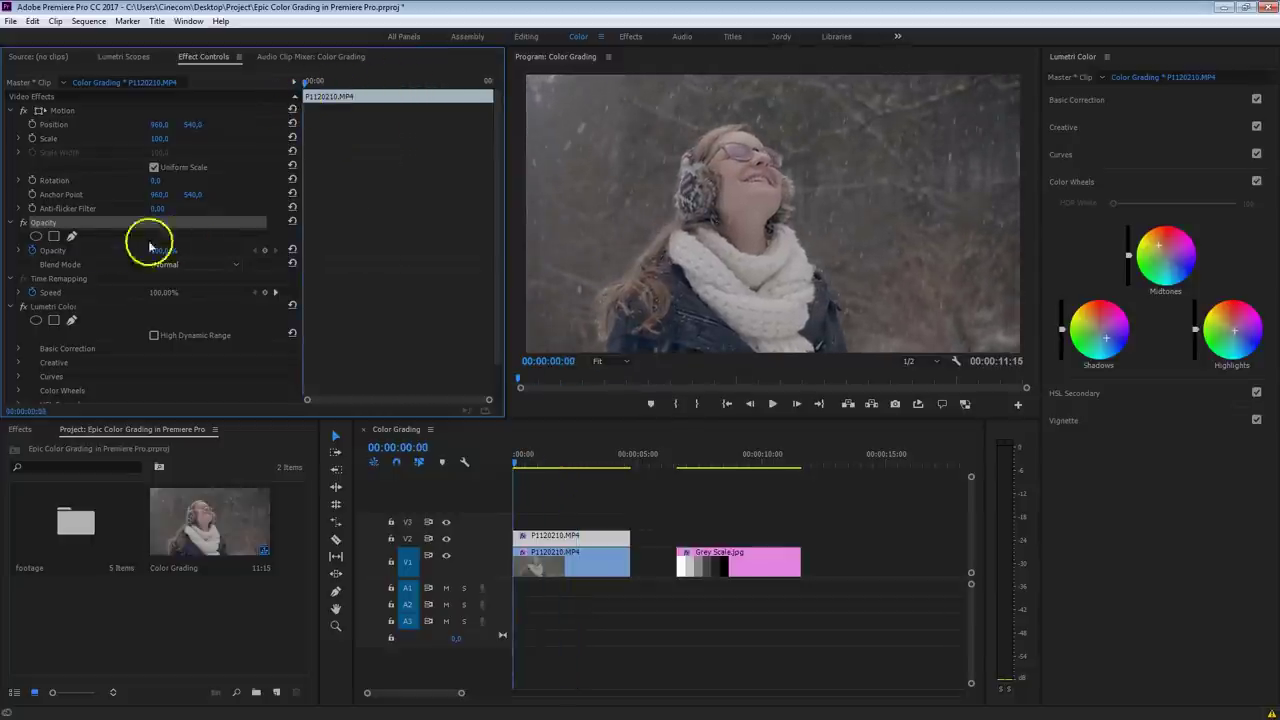
left_click(71, 236)
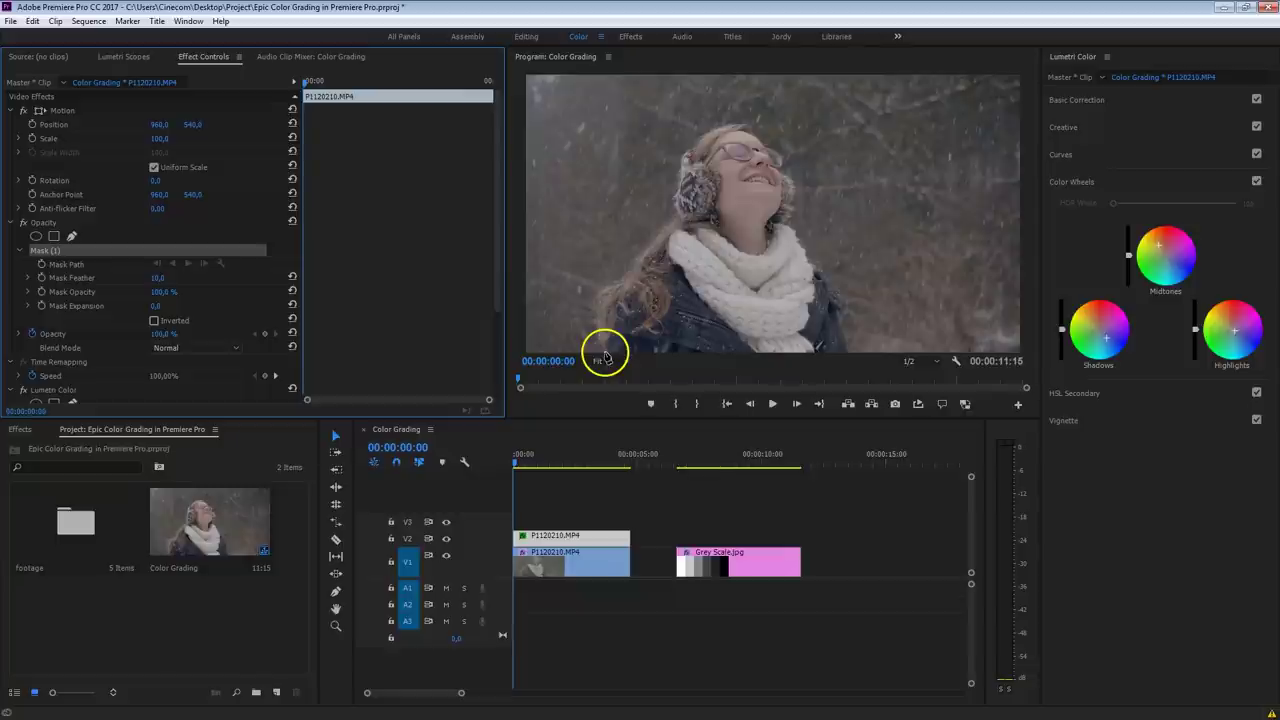
Trace the opacity mask around the woman, from her hair over the earmuffs and head down to the opposite shoulder
left_click(609, 305)
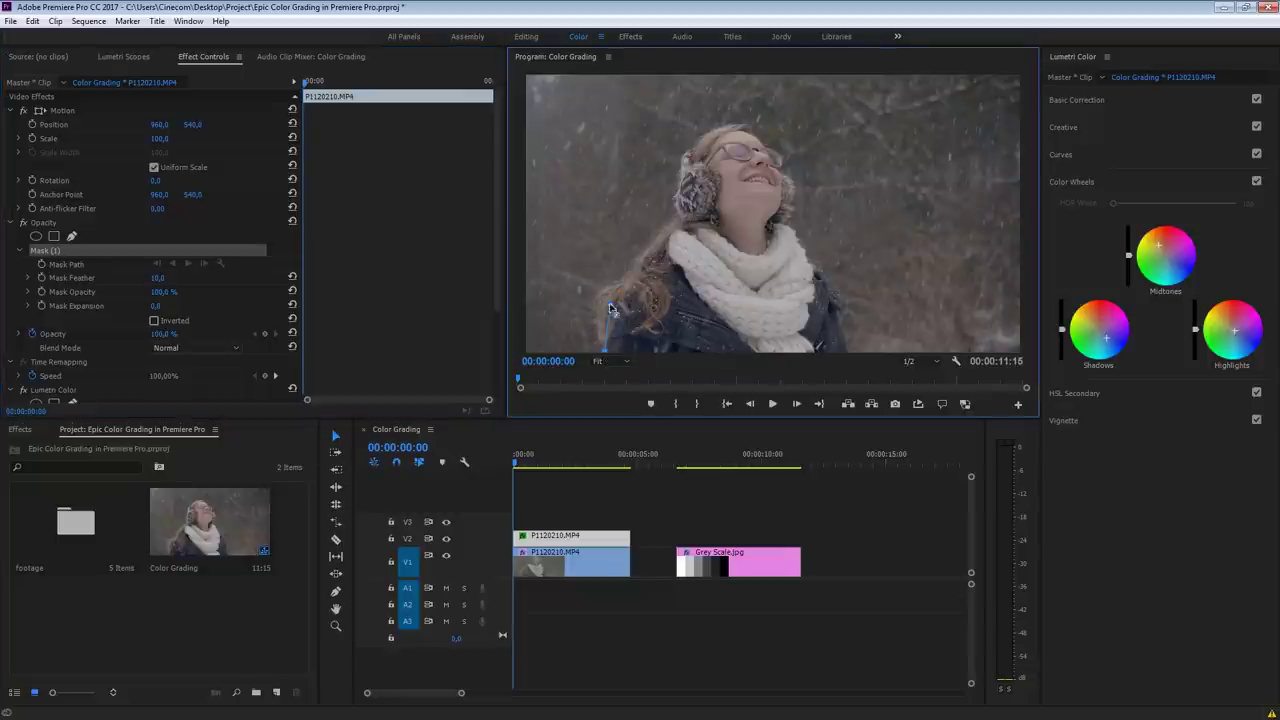
left_click(662, 238)
left_click(677, 211)
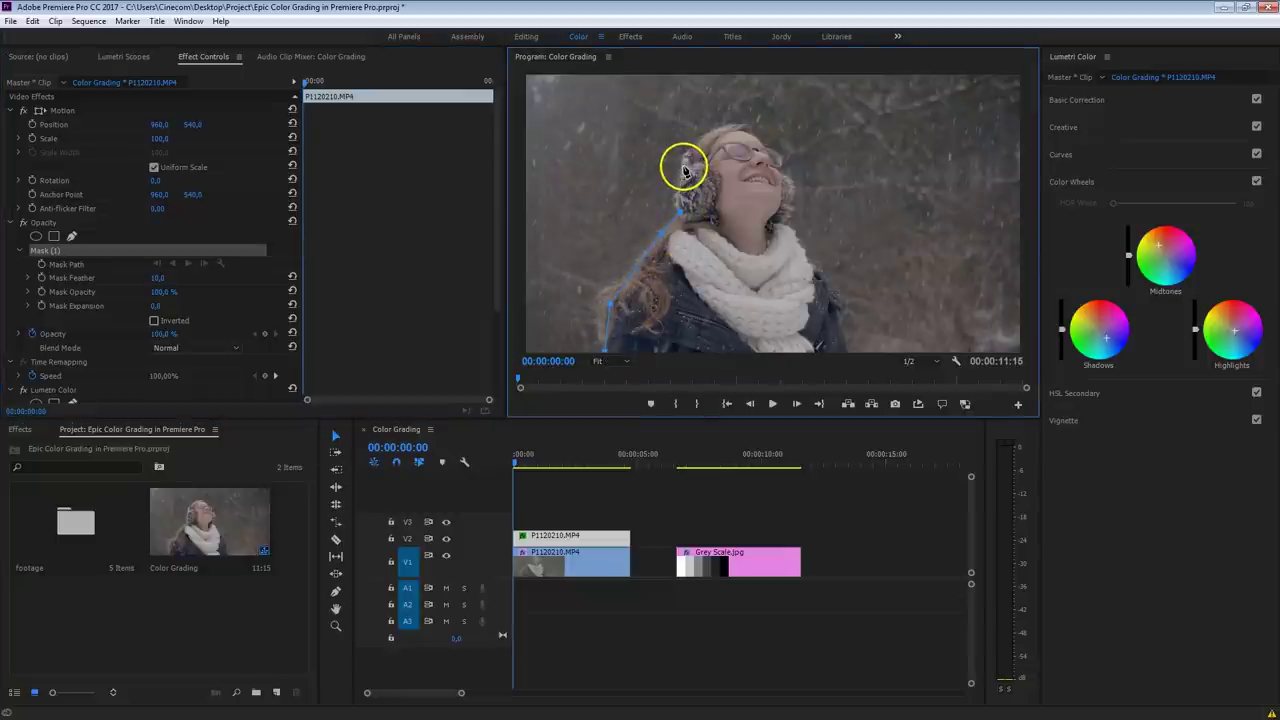
left_click(684, 170)
left_click(708, 133)
left_click(740, 126)
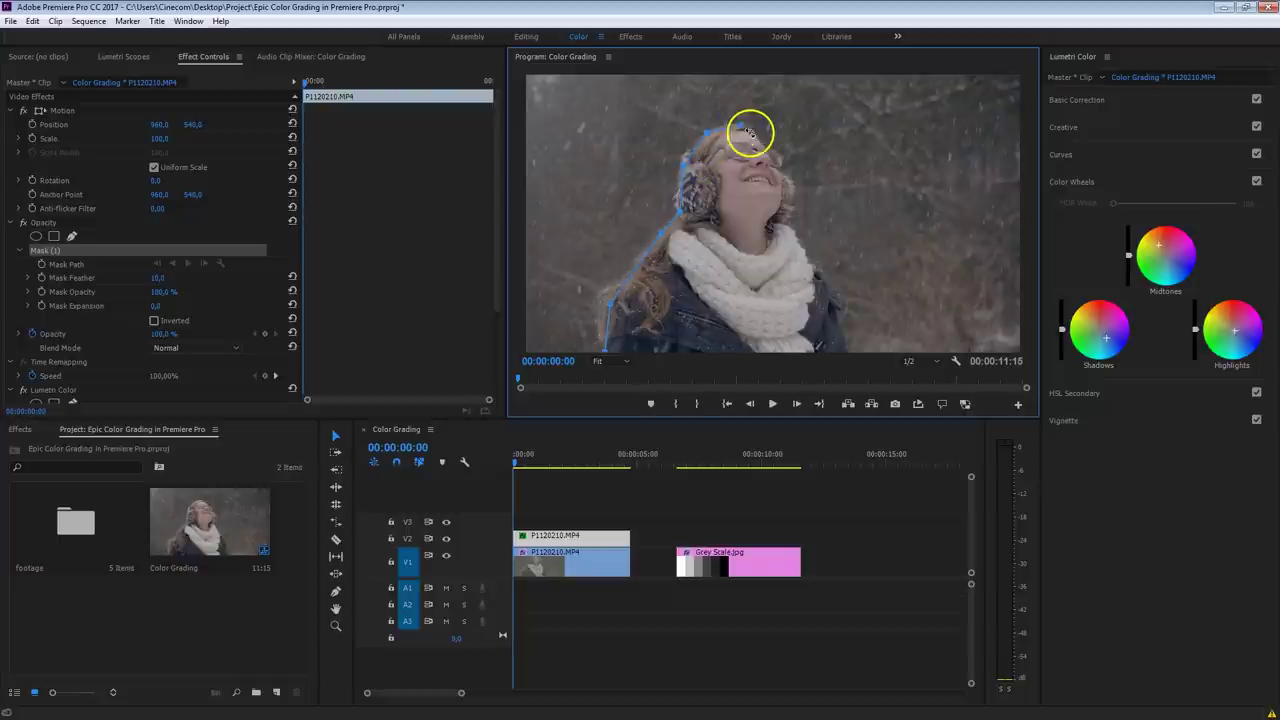
left_click(772, 150)
left_click(785, 170)
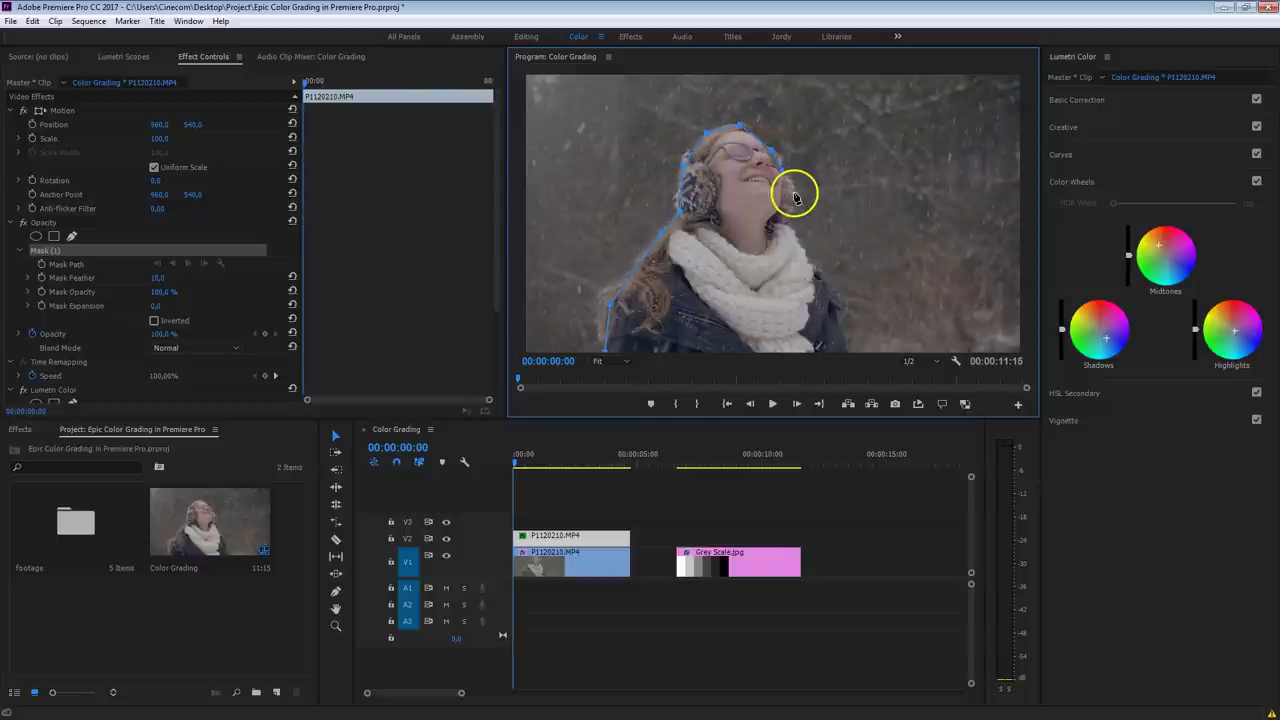
left_click(789, 194)
left_click(789, 228)
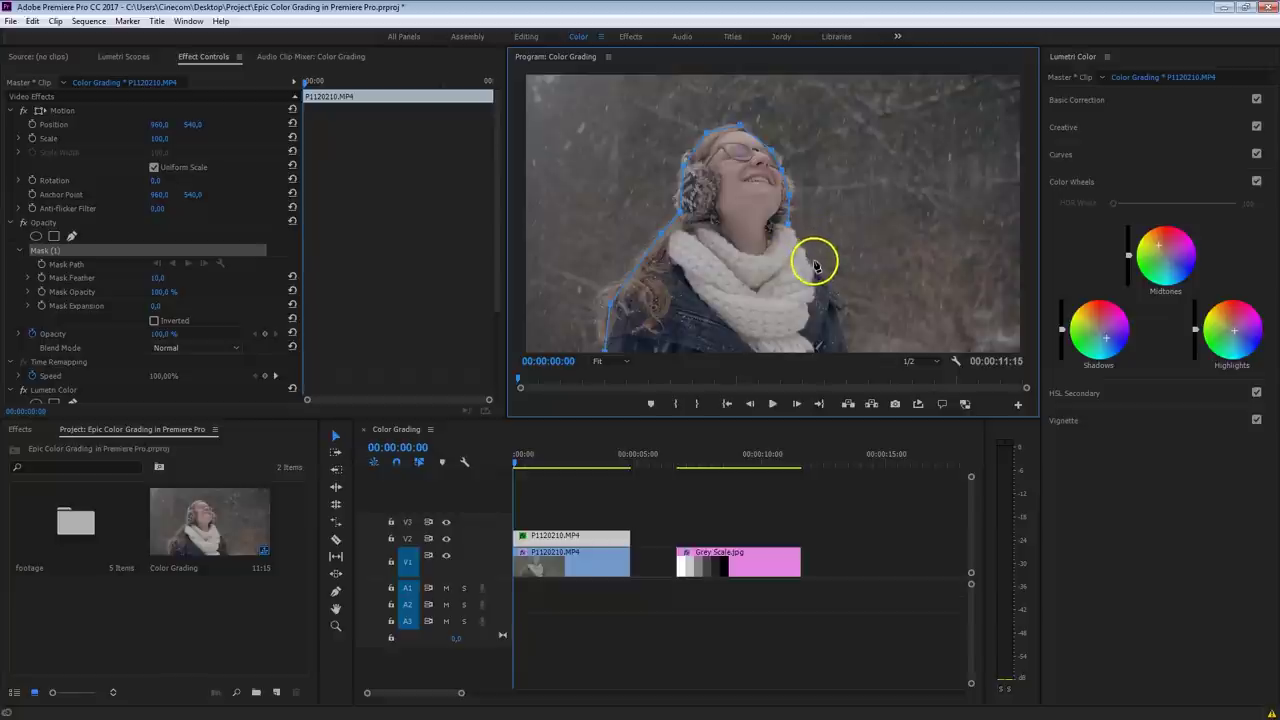
left_click(820, 273)
left_click(838, 297)
left_click(844, 333)
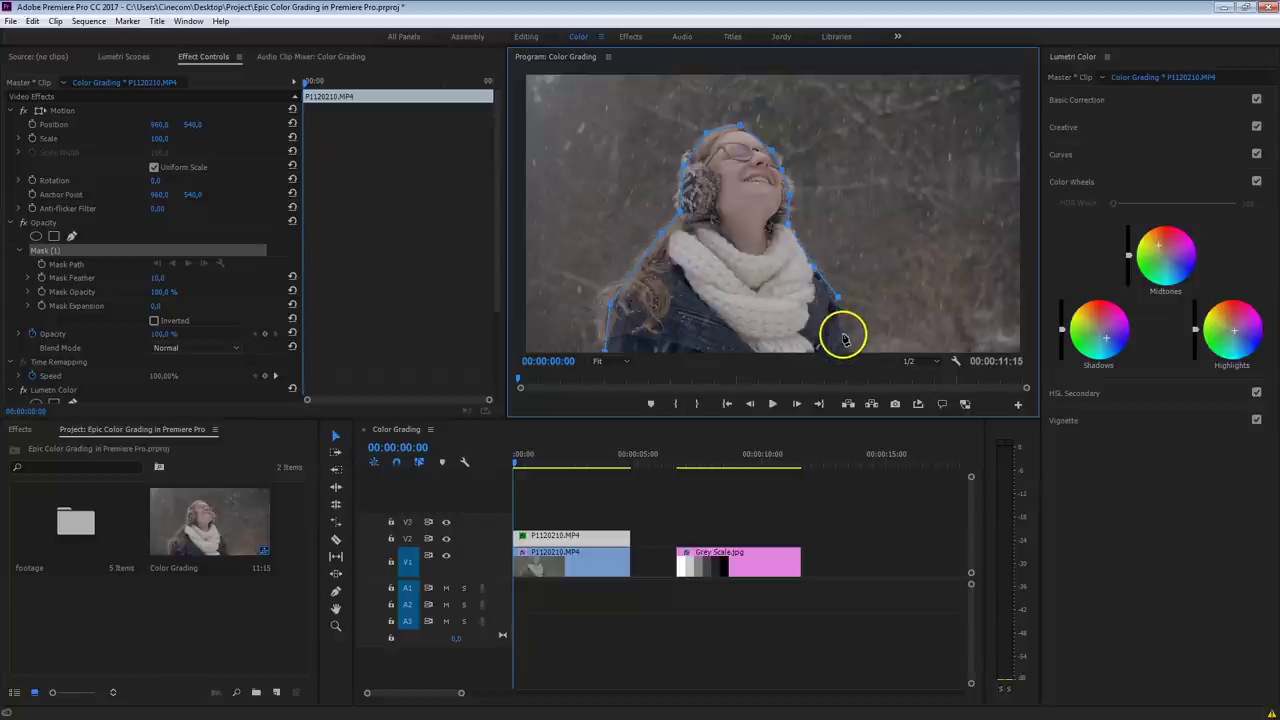
With the program view at 25%, close the opacity mask beneath the frame's lower edge
left_click(620, 362)
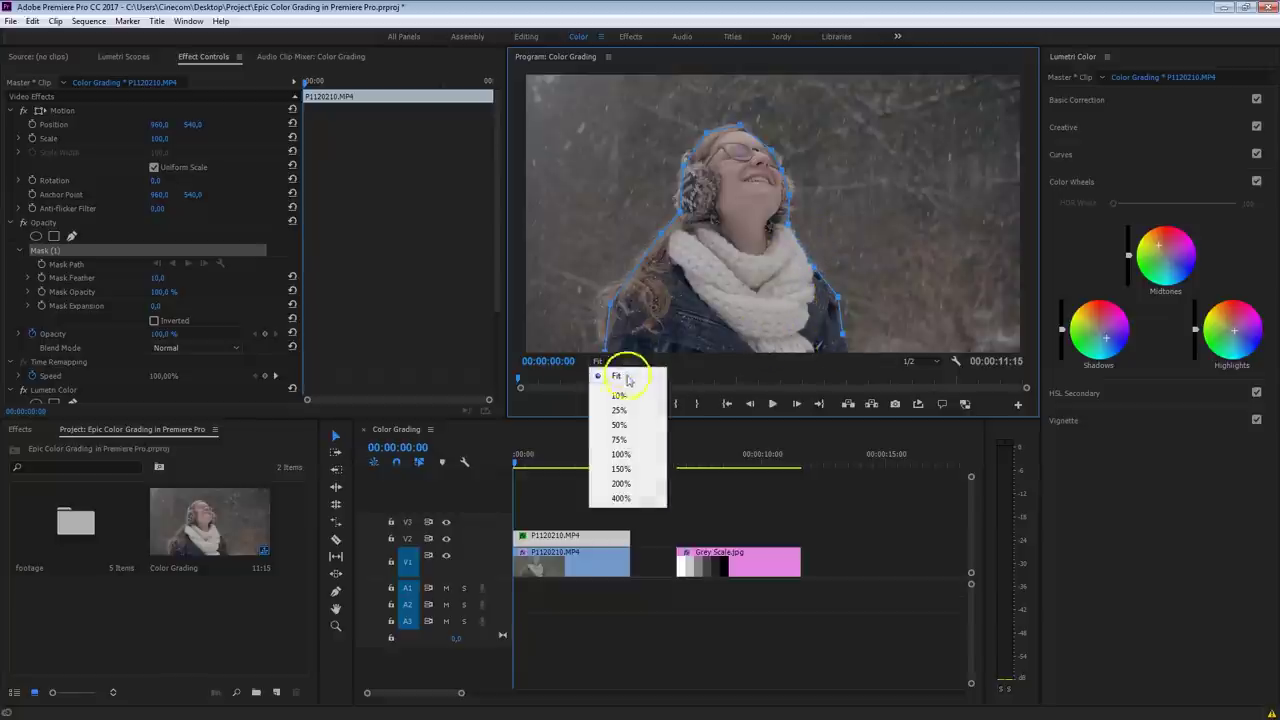
left_click(644, 411)
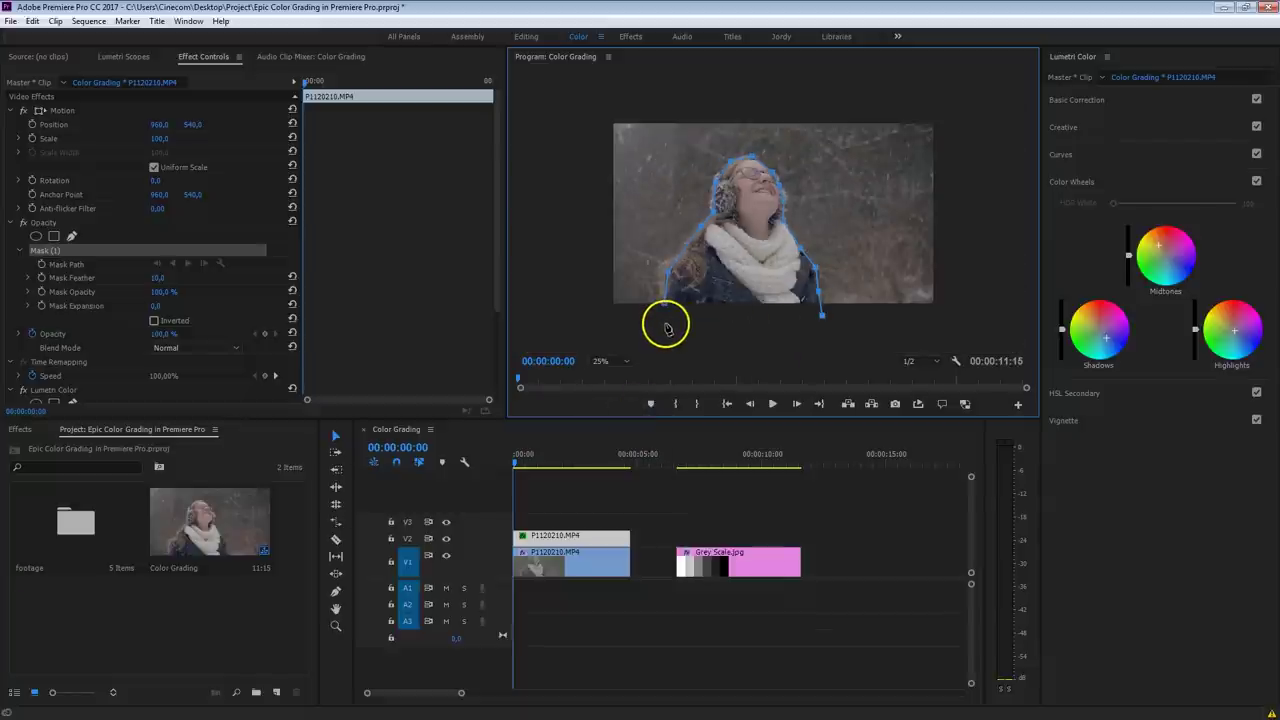
left_click(665, 324)
left_click(664, 315)
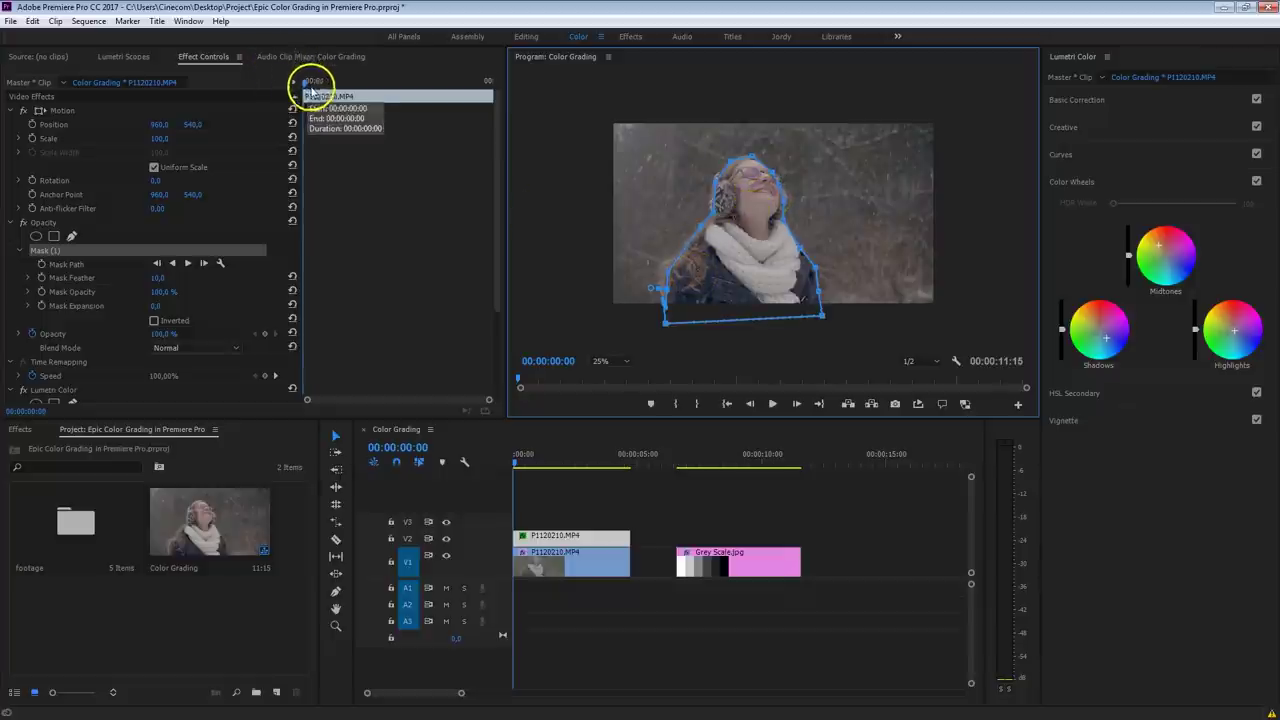
Track the opacity mask forward through the clip and hide track V1 to check the isolated woman
left_click(189, 263)
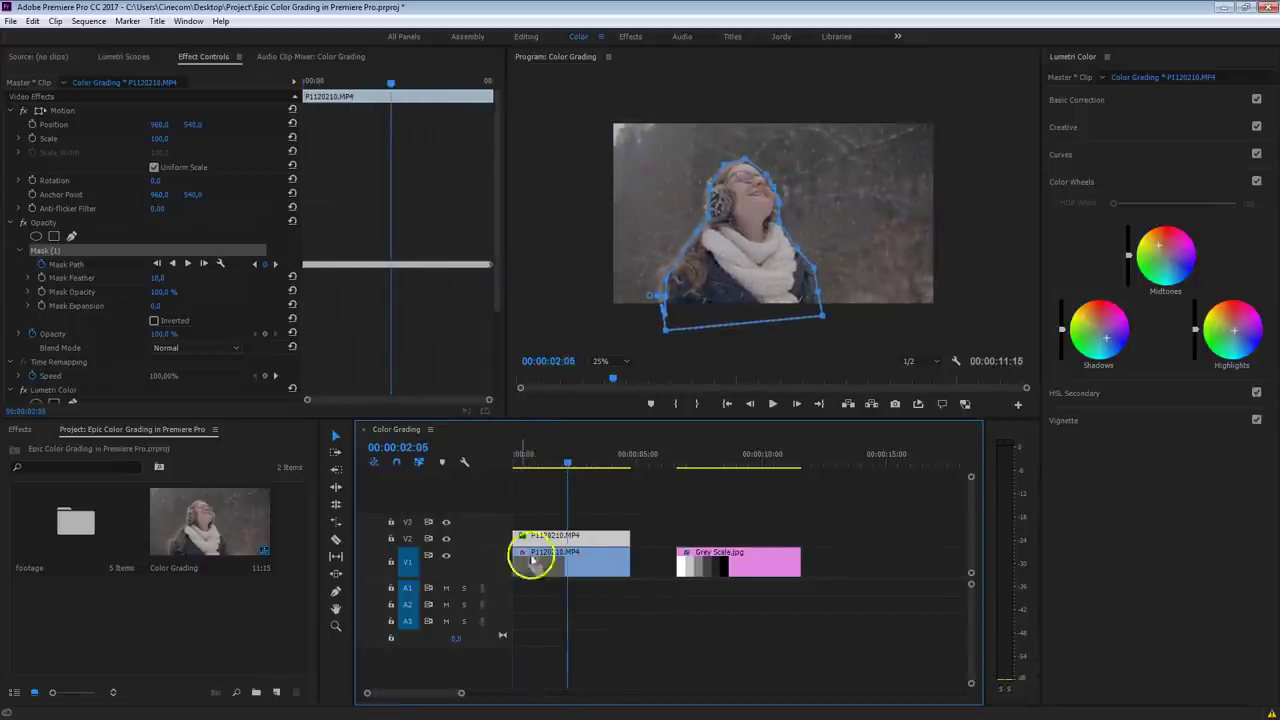
left_click(446, 556)
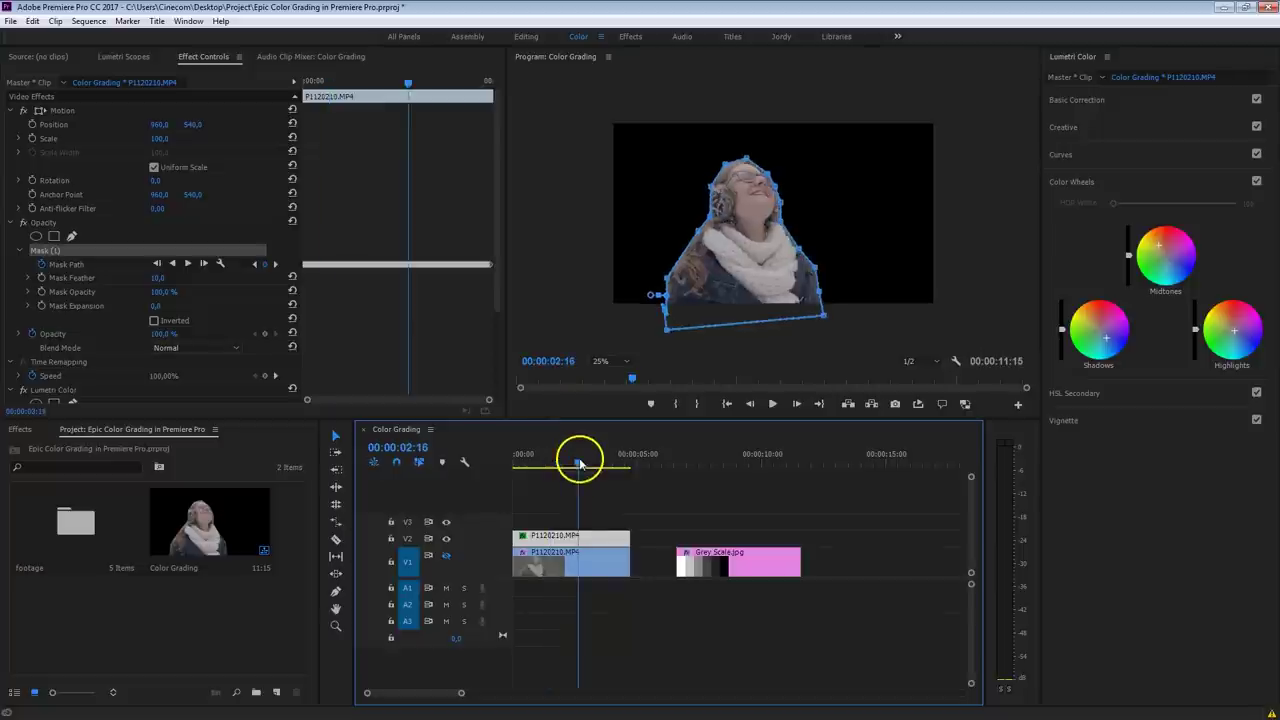
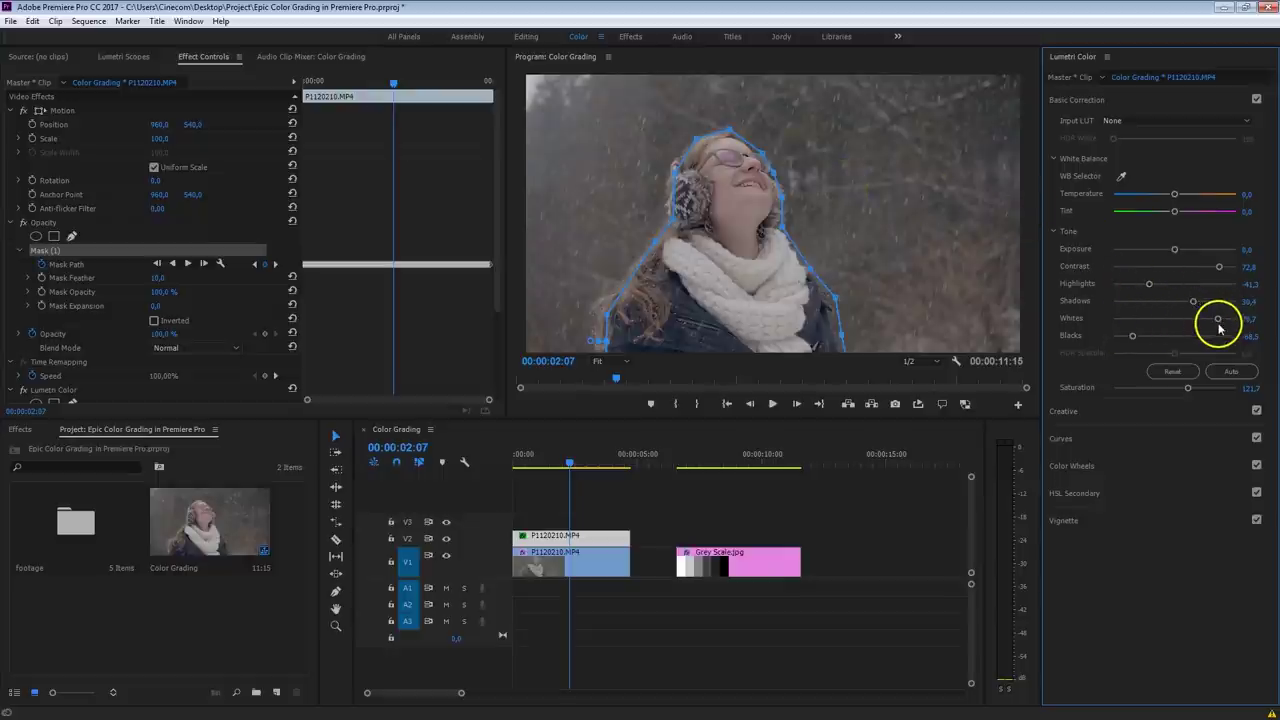
Set the masked copy's Whites to 100 in Basic Correction
left_click_drag(1219, 320, 1236, 318)
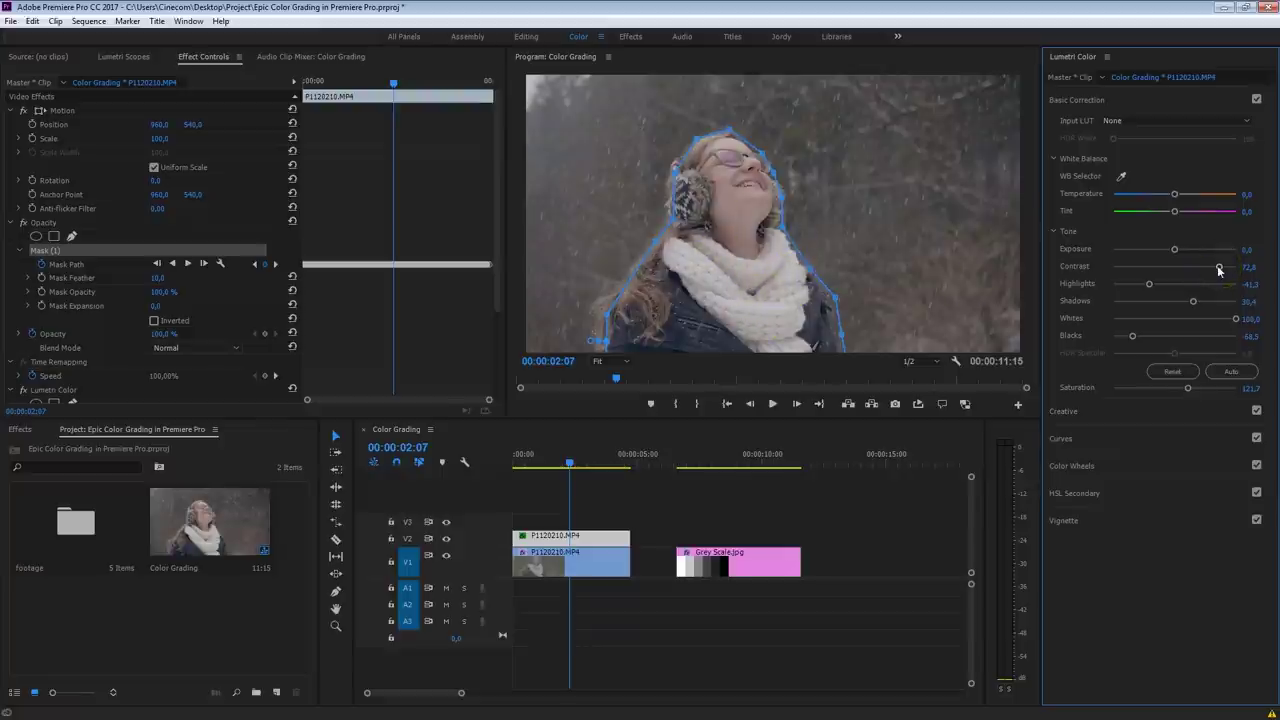
Set the masked copy's Contrast to about 79.3 and Blacks to about -84.8 in Basic Correction
left_click_drag(1218, 270, 1220, 271)
left_click_drag(1133, 340, 1122, 341)
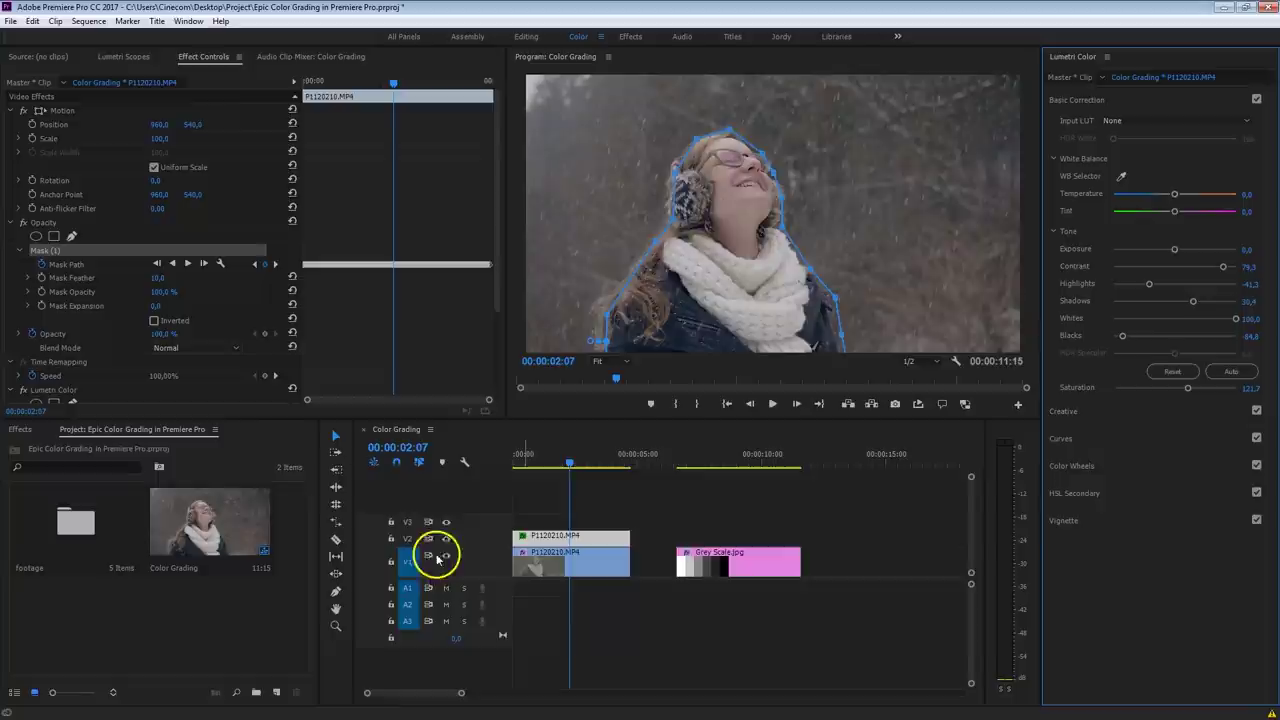
Toggle track V2's visibility repeatedly to compare the image with and without the woman's separate grade
left_click(551, 491)
left_click(446, 541)
left_click(446, 541)
left_click(446, 541)
left_click(446, 540)
left_click(446, 540)
left_click(446, 540)
left_click(446, 540)
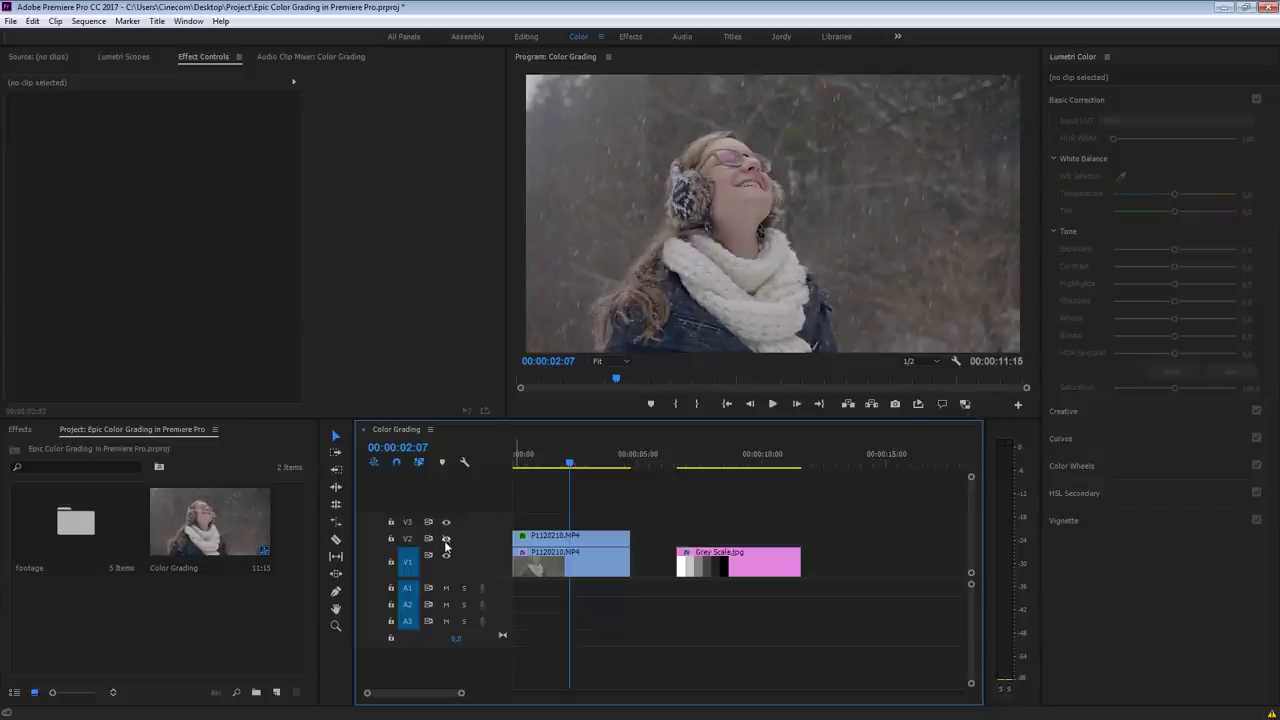
left_click(446, 540)
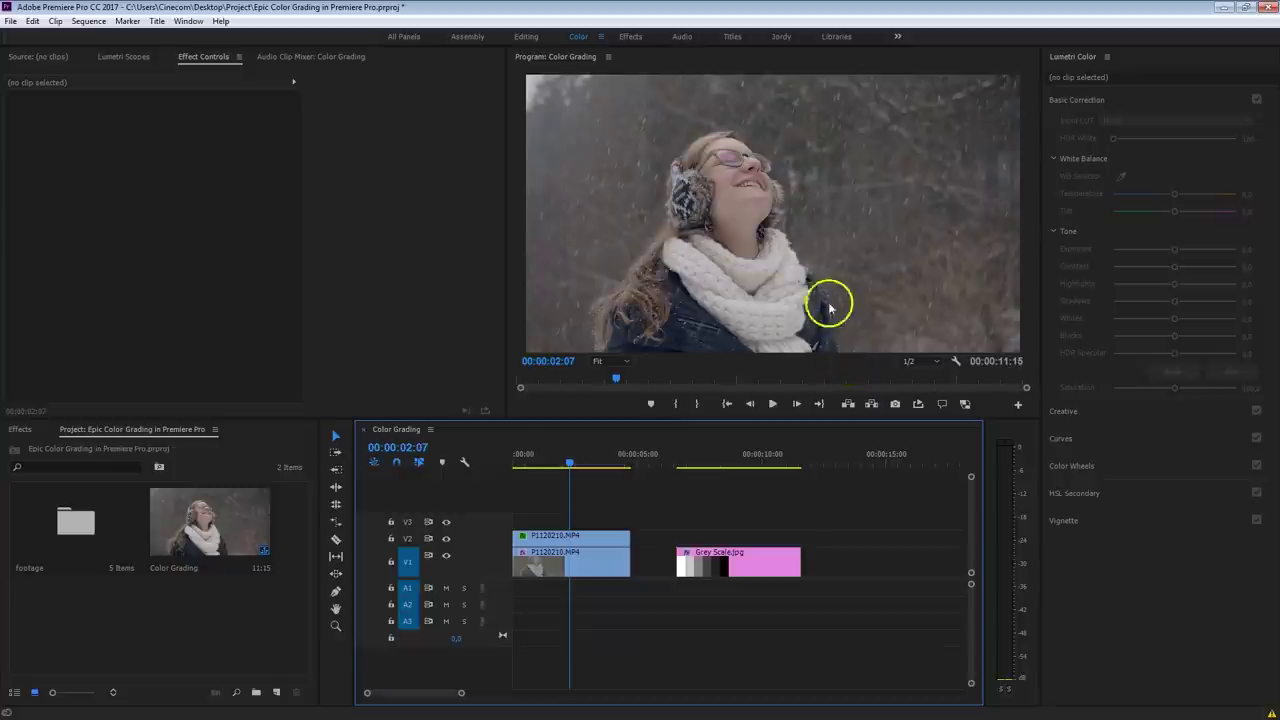
Set the mask feather on the V2 clip to about 36 and play the sequence from the start to check the edges
left_click(571, 537)
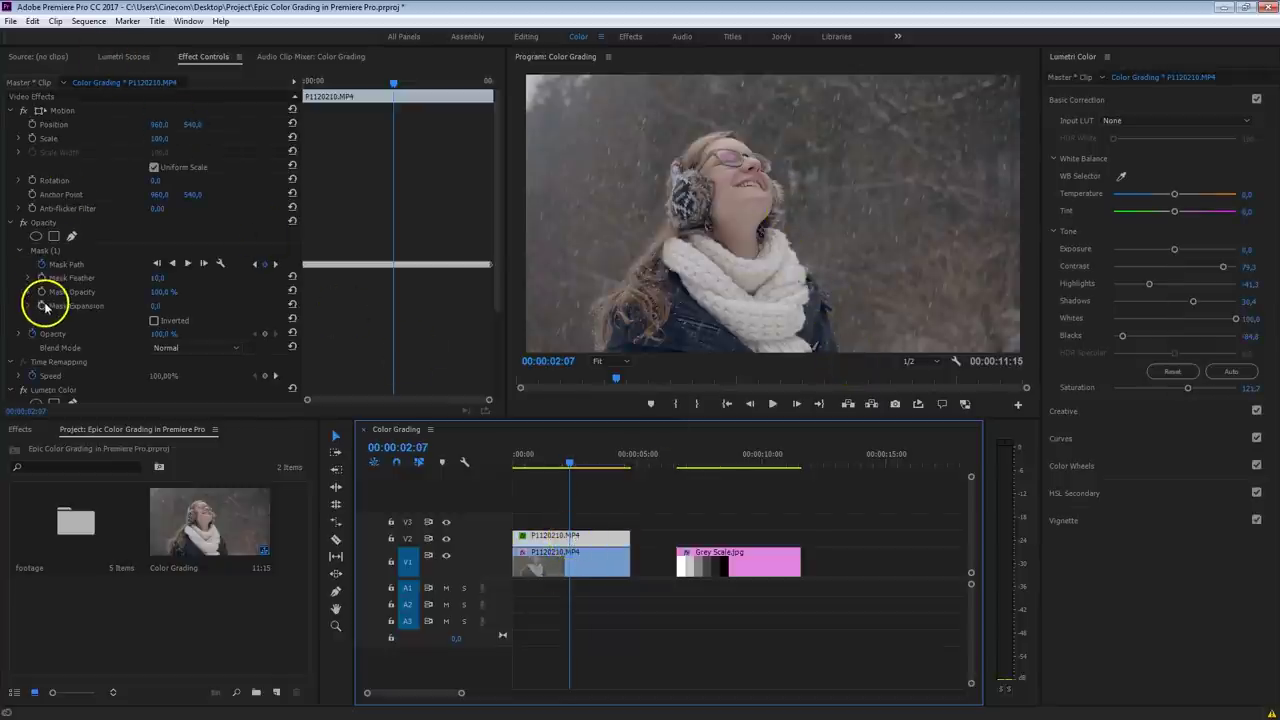
left_click(157, 280)
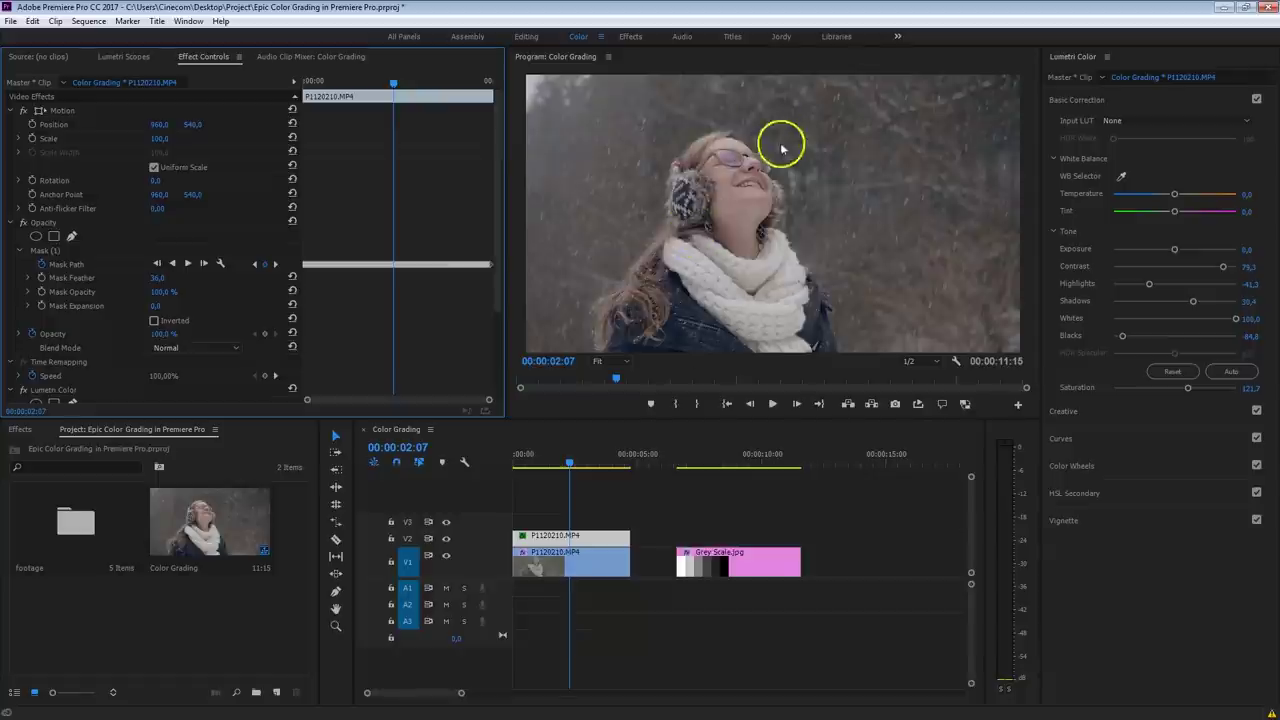
key("Home")
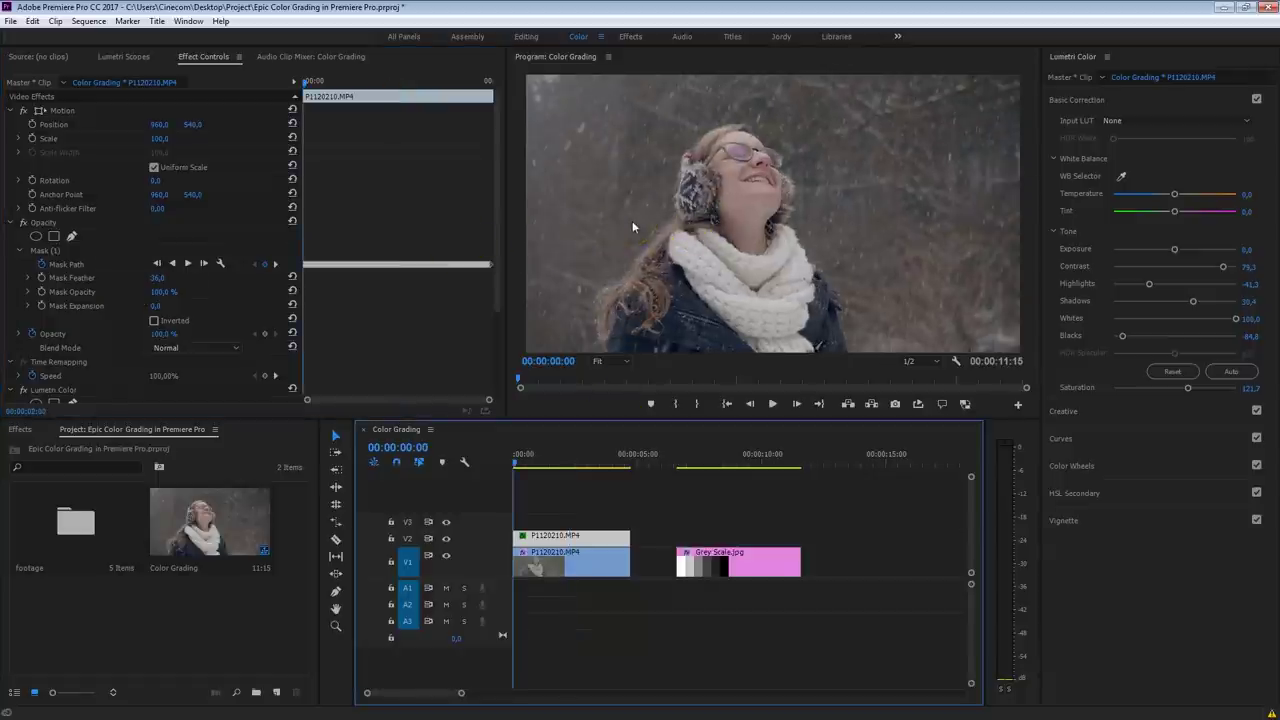
key("space")
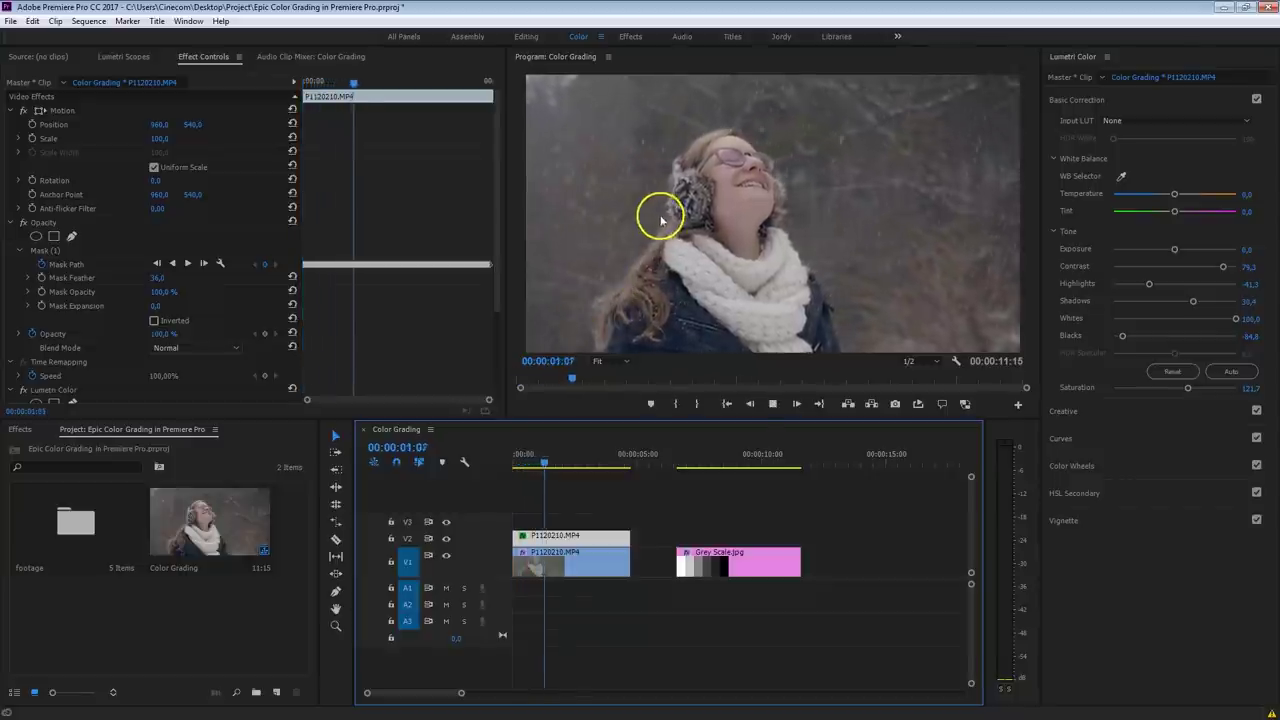
key("space")
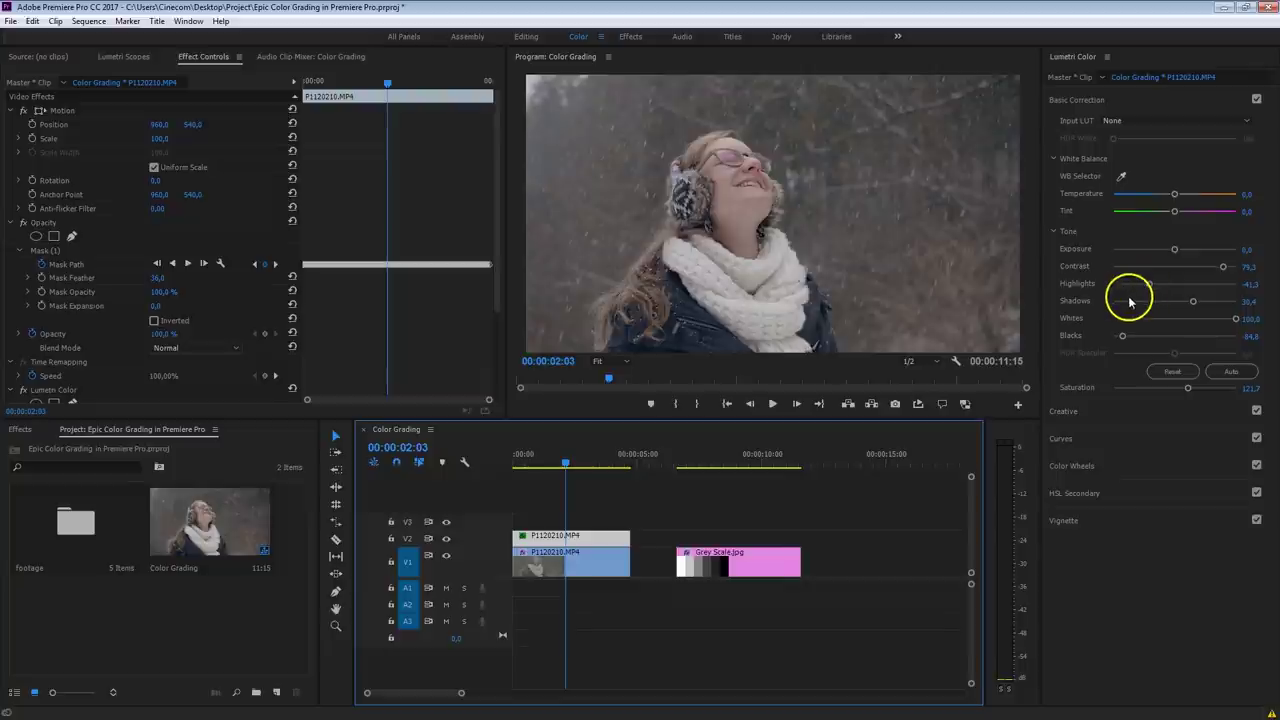
Duplicate the masked V2 clip onto track V3 at the sequence start and delete the new copy's opacity mask
left_click(577, 566)
key("Home")
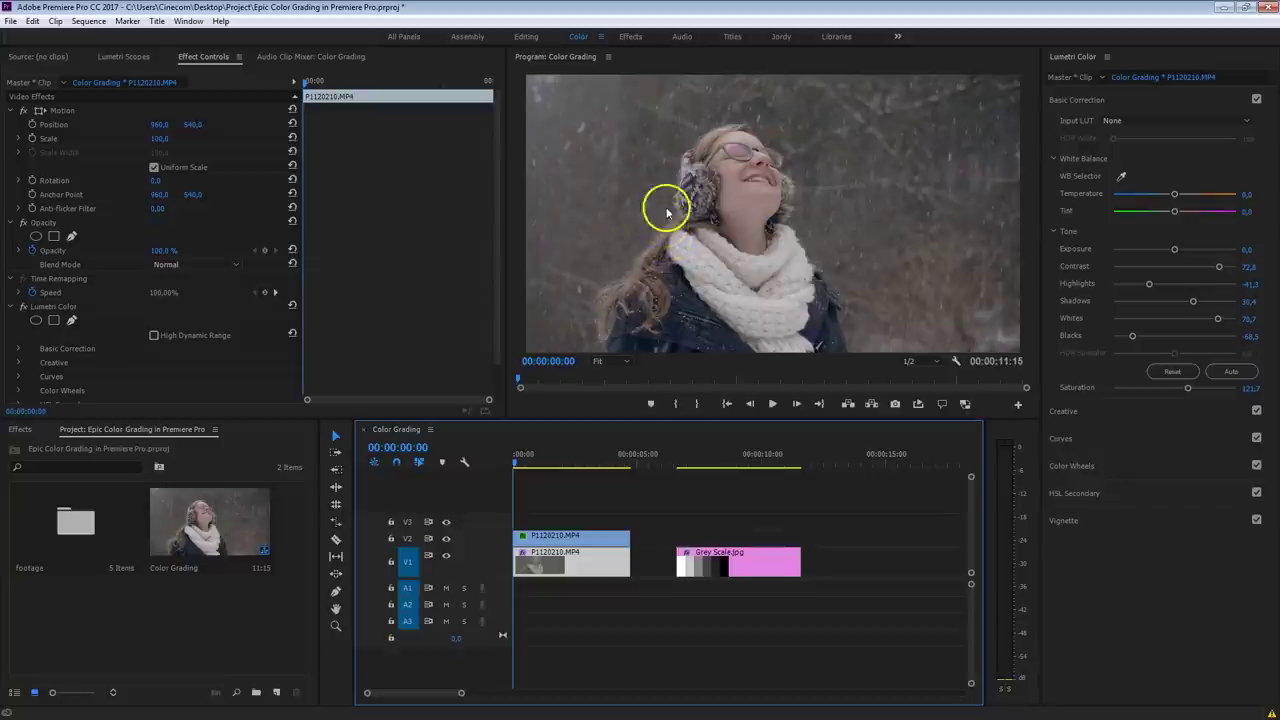
left_click(555, 537)
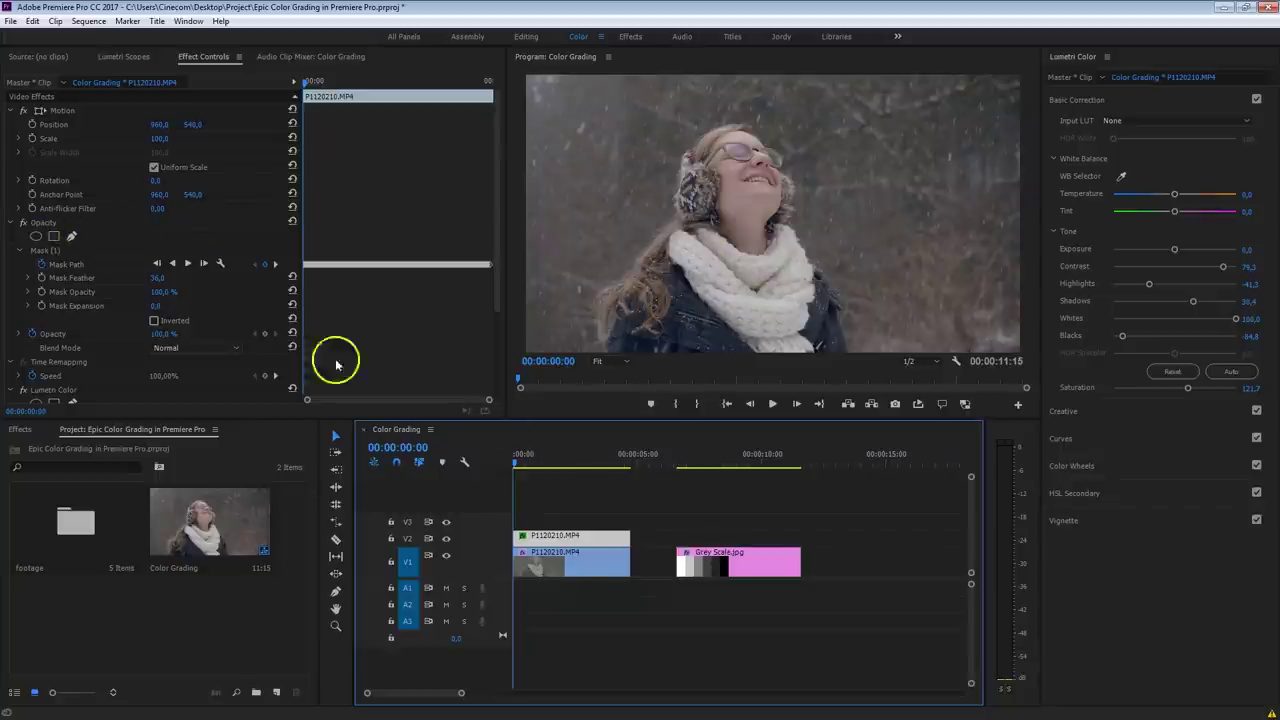
left_click_drag(564, 545, 567, 527)
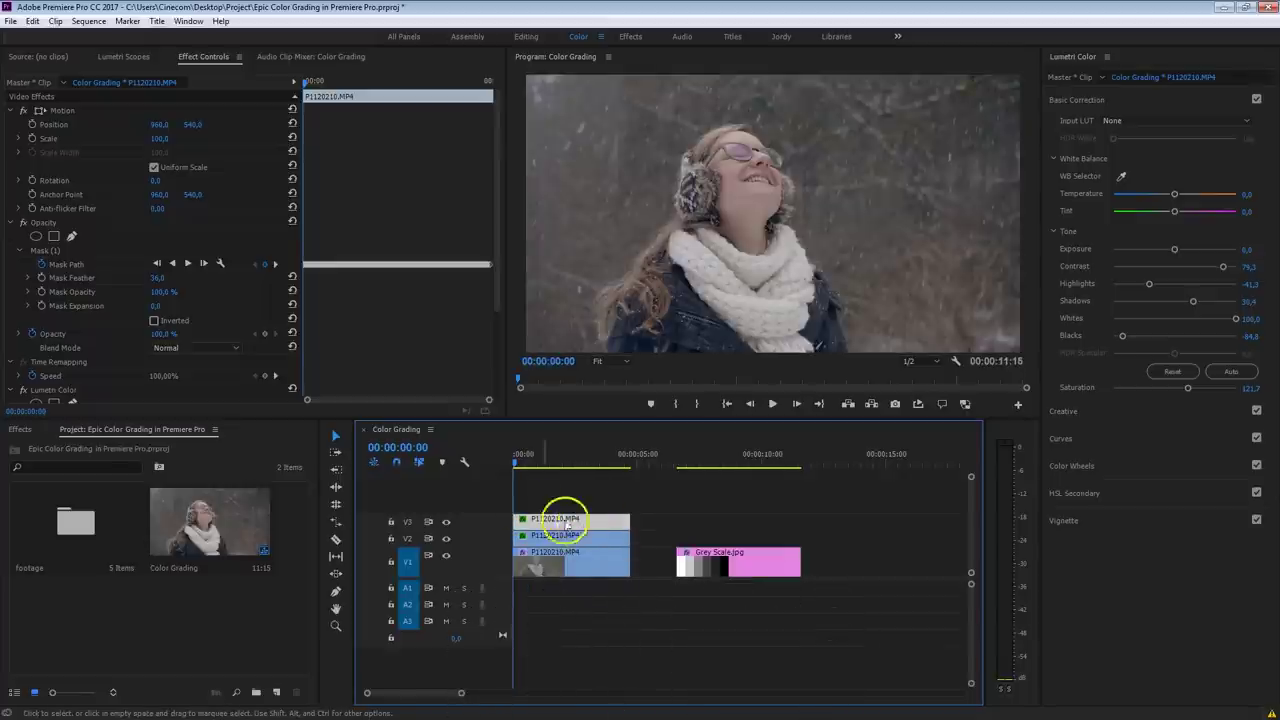
left_click(47, 254)
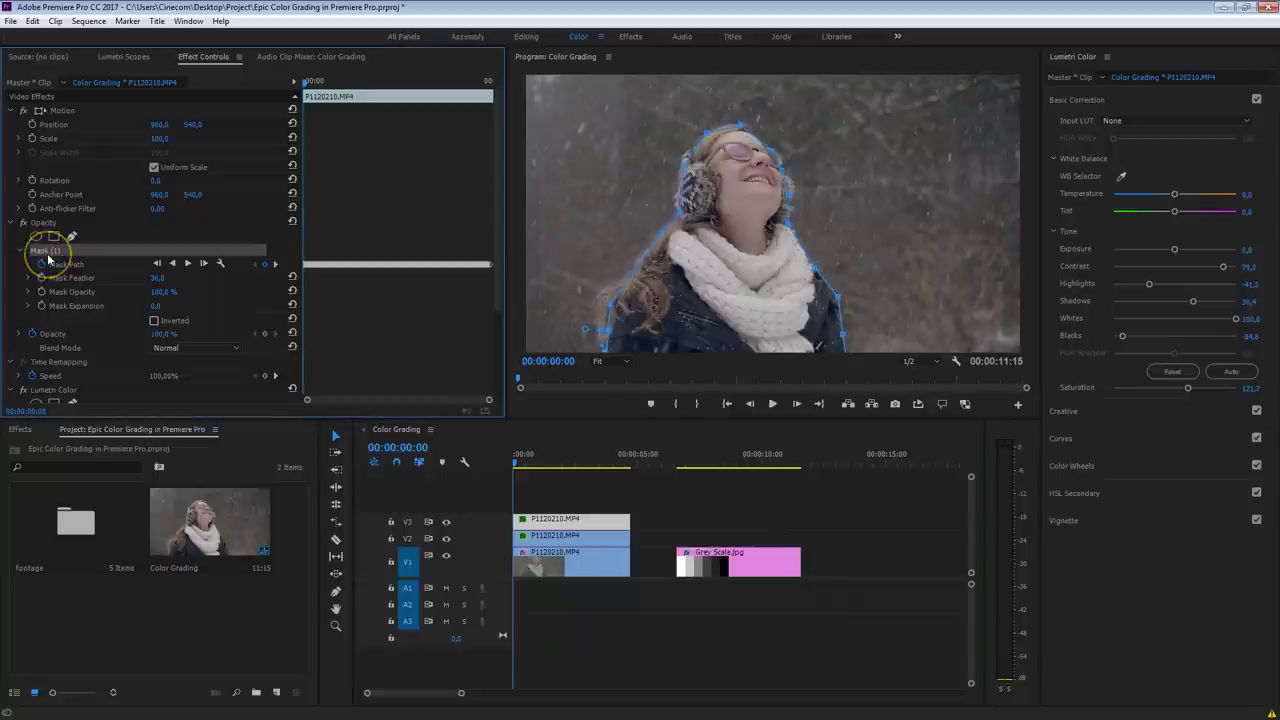
key("Delete")
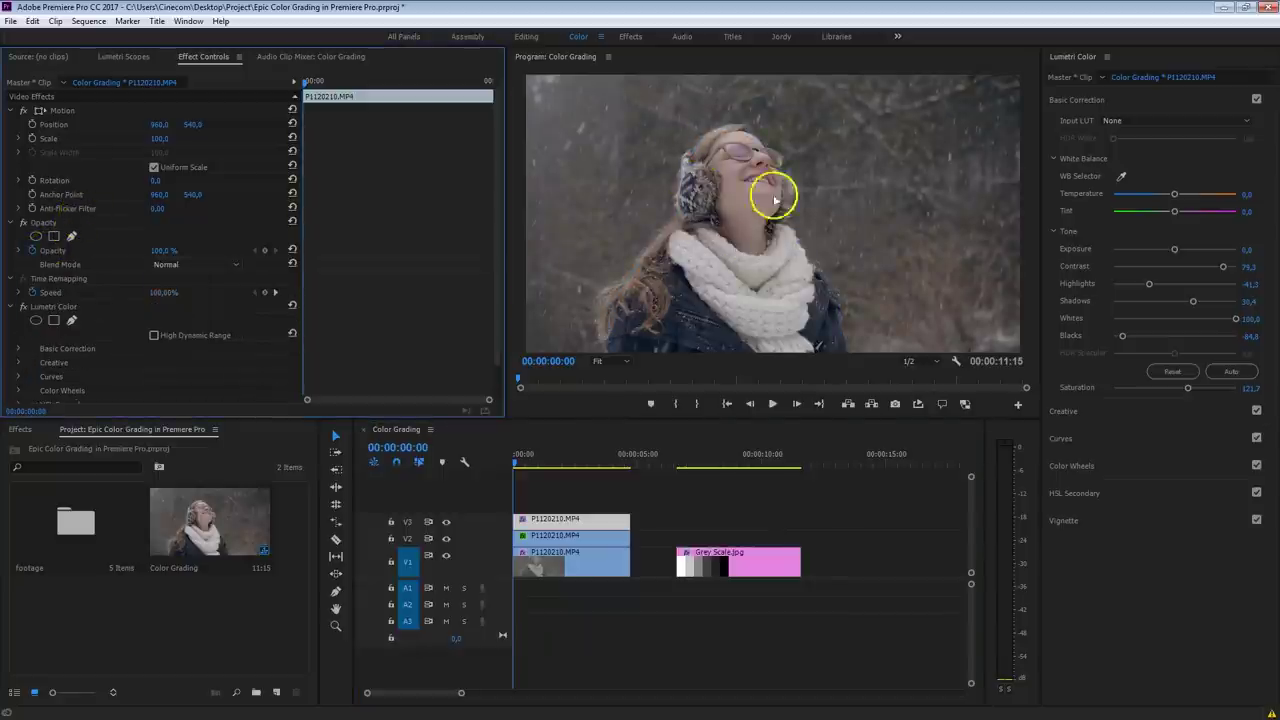
With the program view at 75%, trace a free-draw opacity mask on the V3 copy from the forehead past the earmuff down to the neck
left_click(71, 236)
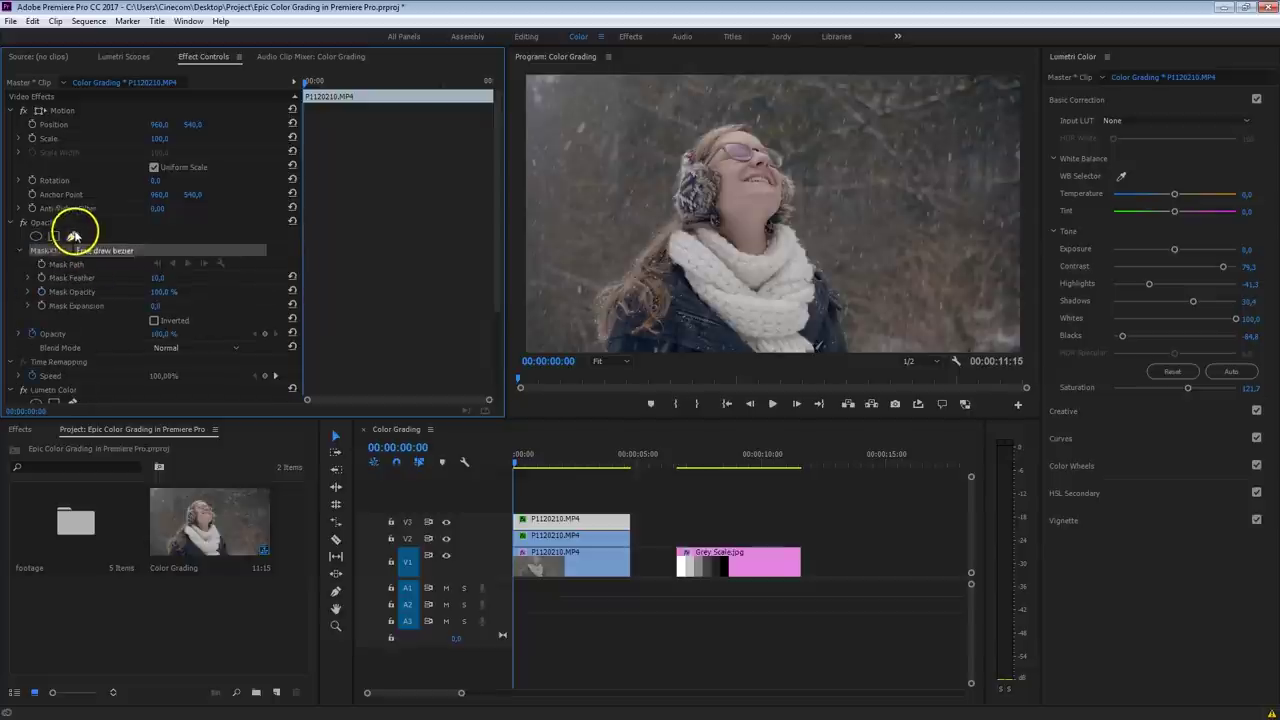
left_click(598, 361)
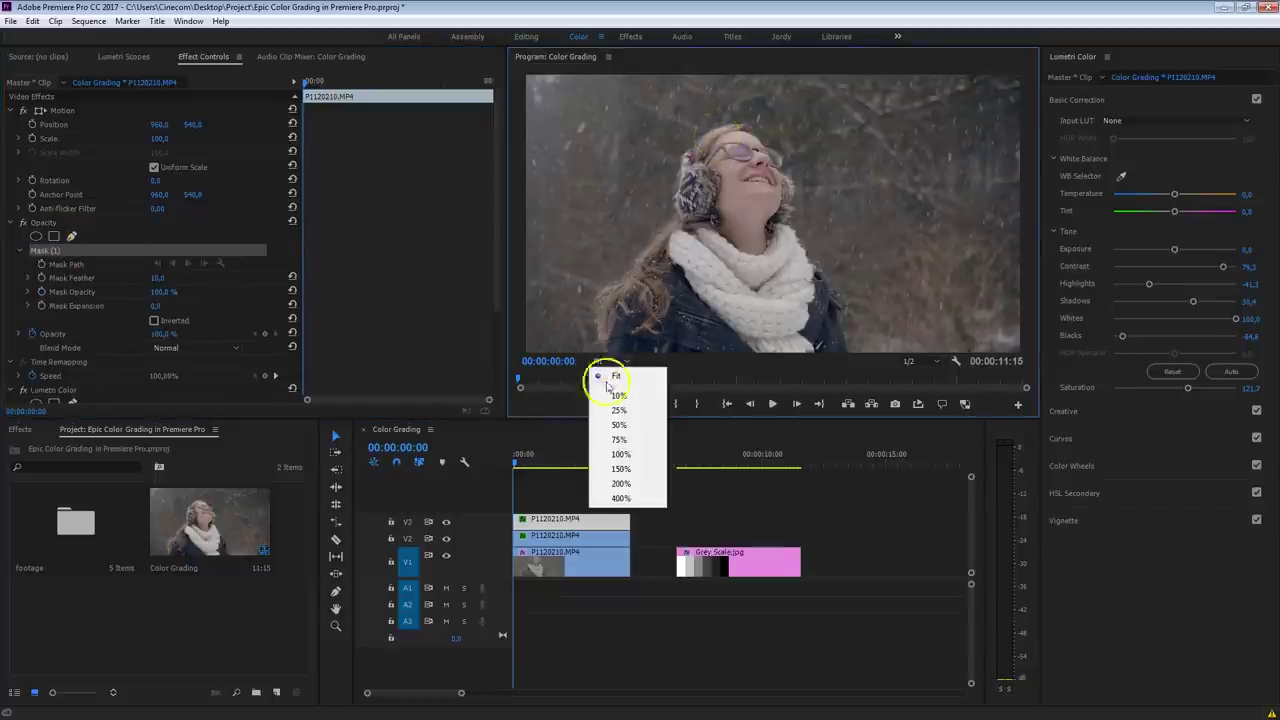
left_click(640, 440)
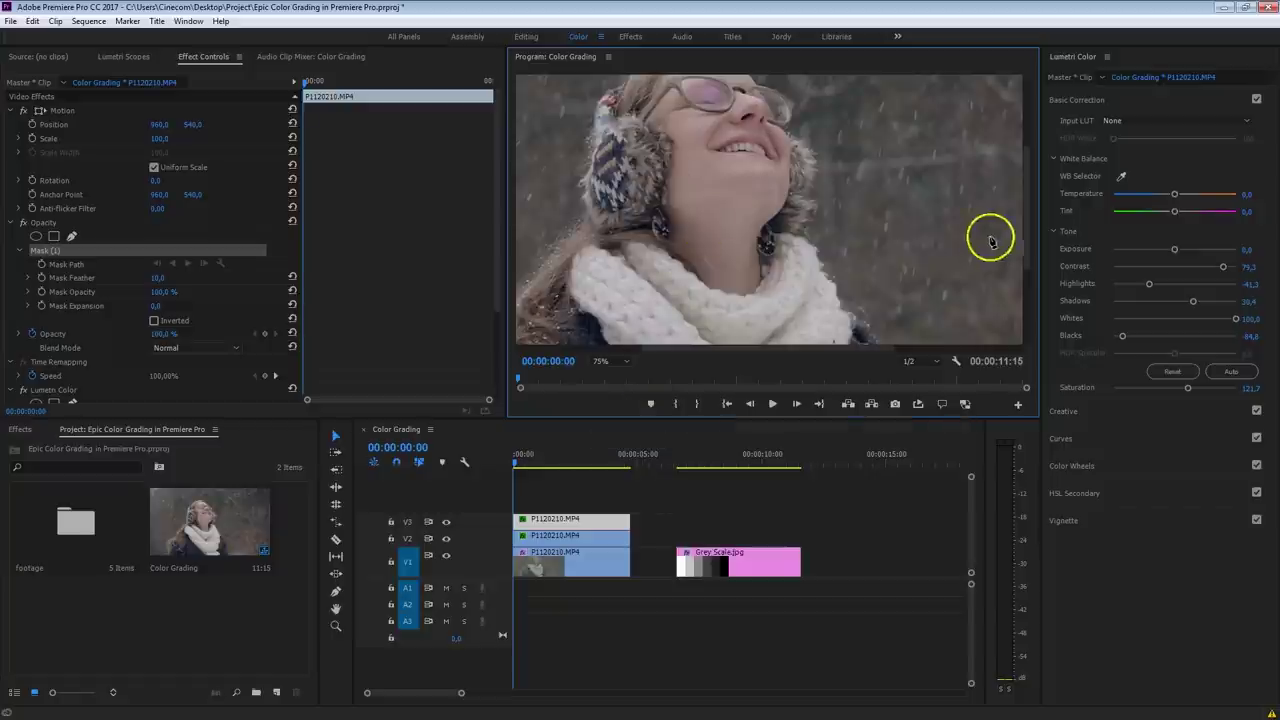
scroll(845, 165, "up", 2)
left_click(683, 107)
left_click(663, 125)
left_click(648, 152)
left_click(655, 185)
left_click(673, 205)
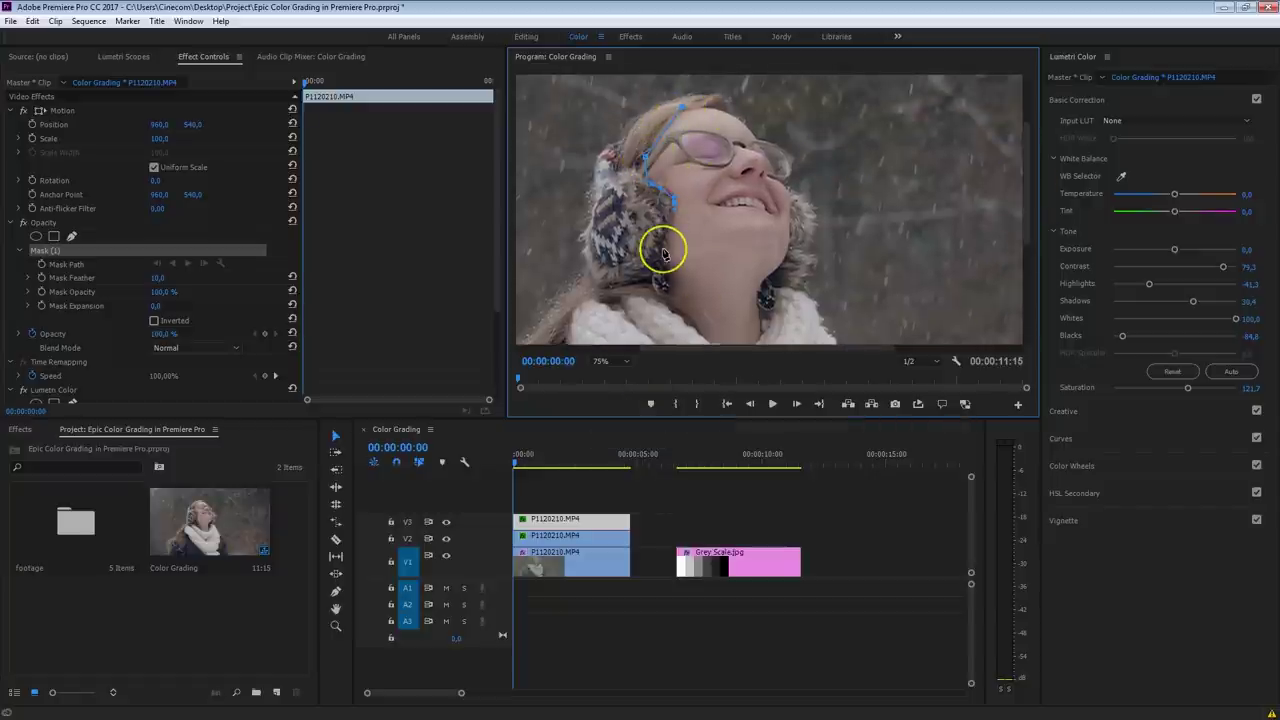
left_click(672, 295)
left_click(671, 299)
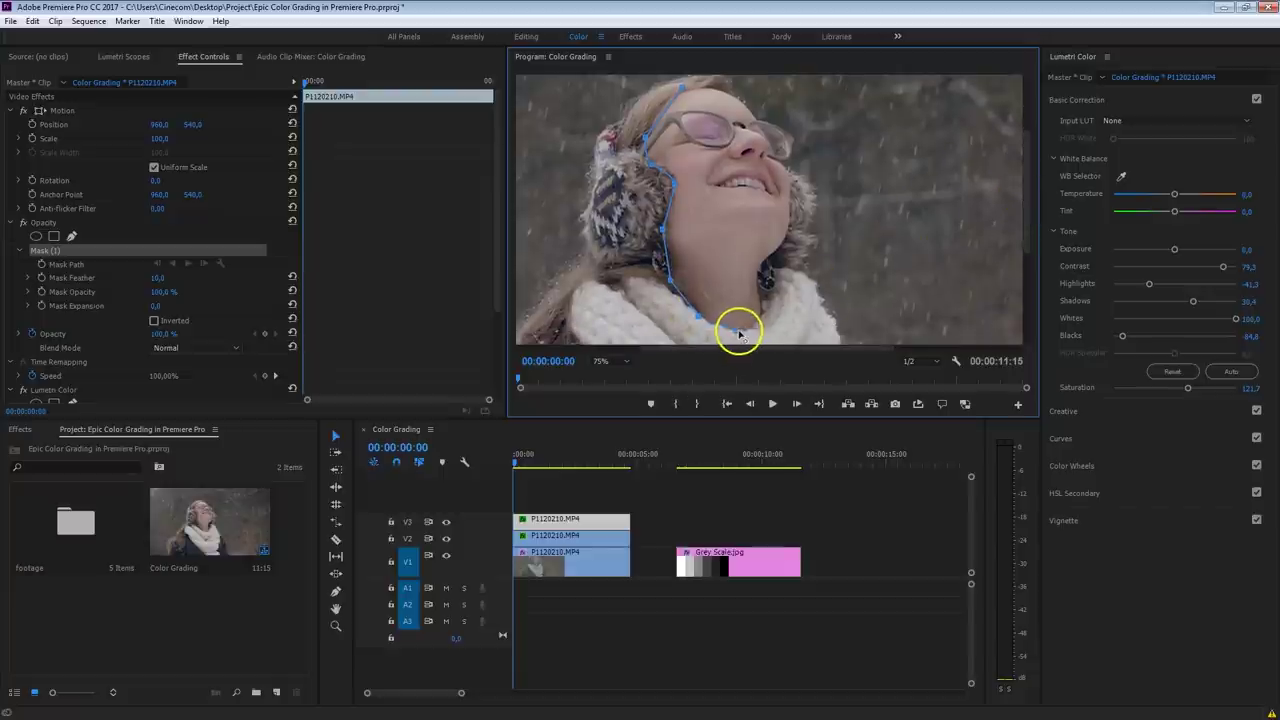
Continue the face mask along the scarf and up the far side of the neck and face, closing it at the forehead
left_click(760, 325)
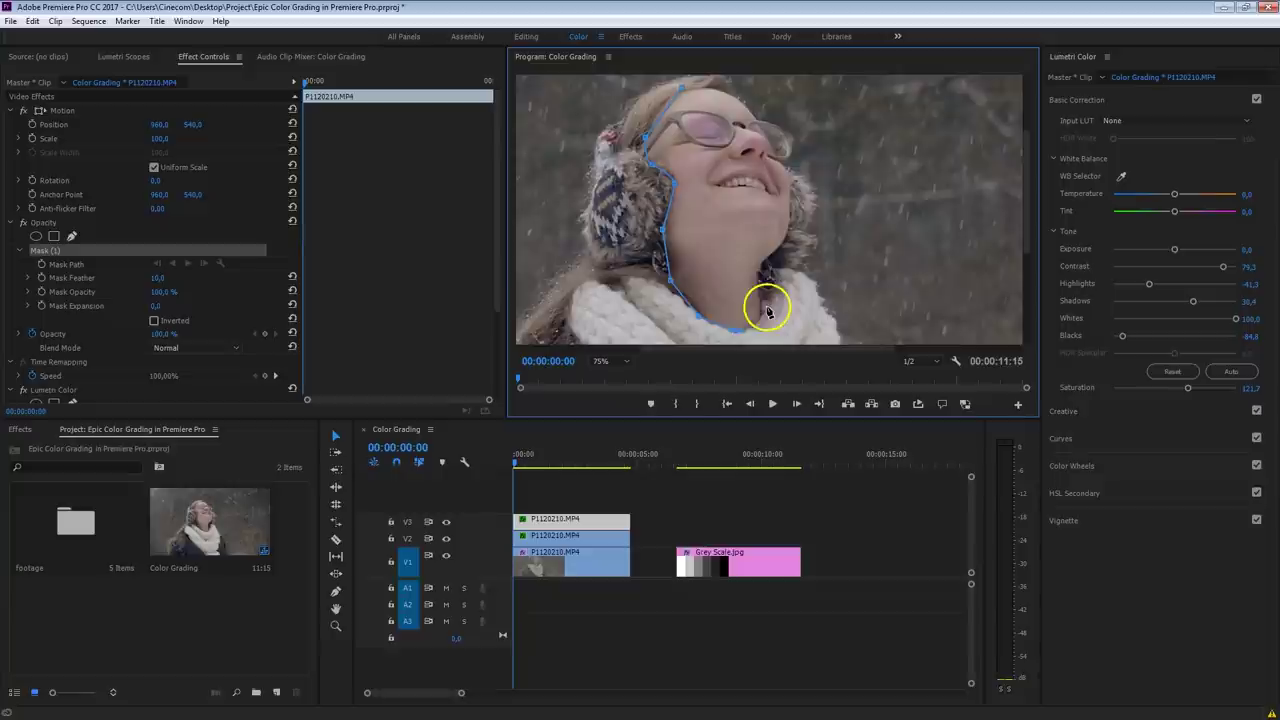
left_click(766, 274)
left_click(786, 235)
left_click(770, 130)
left_click(750, 114)
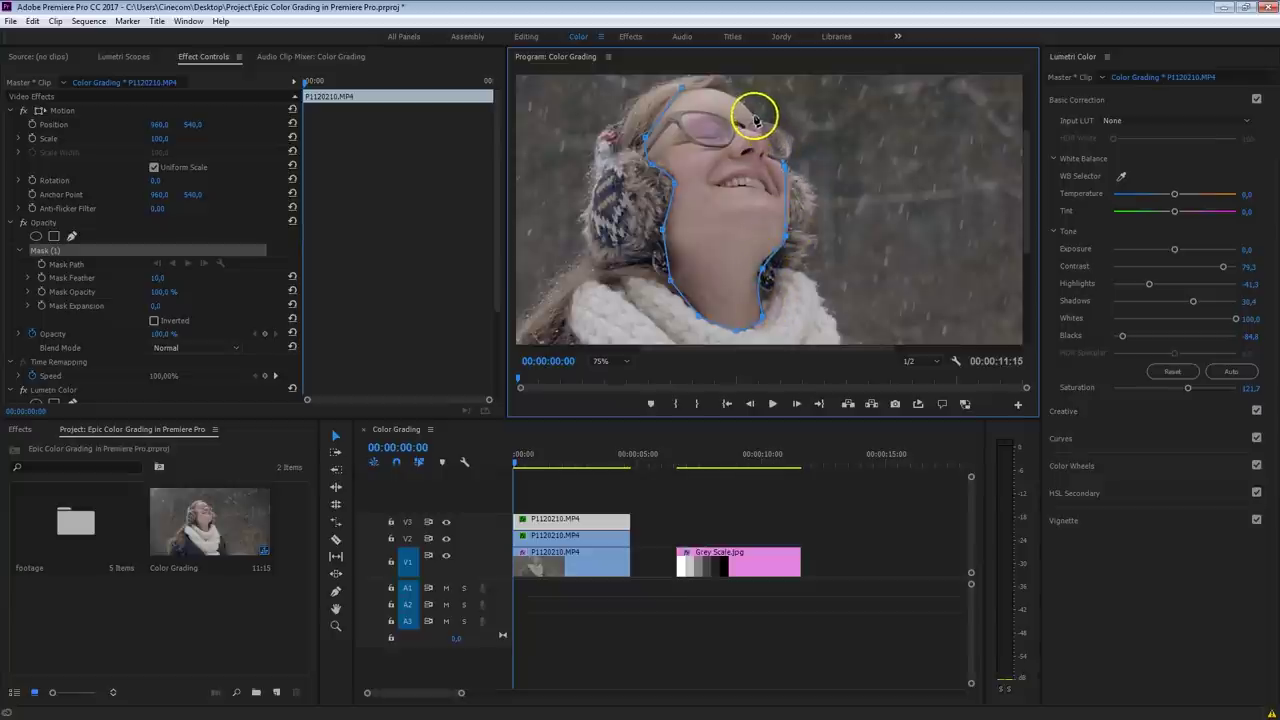
left_click(682, 93)
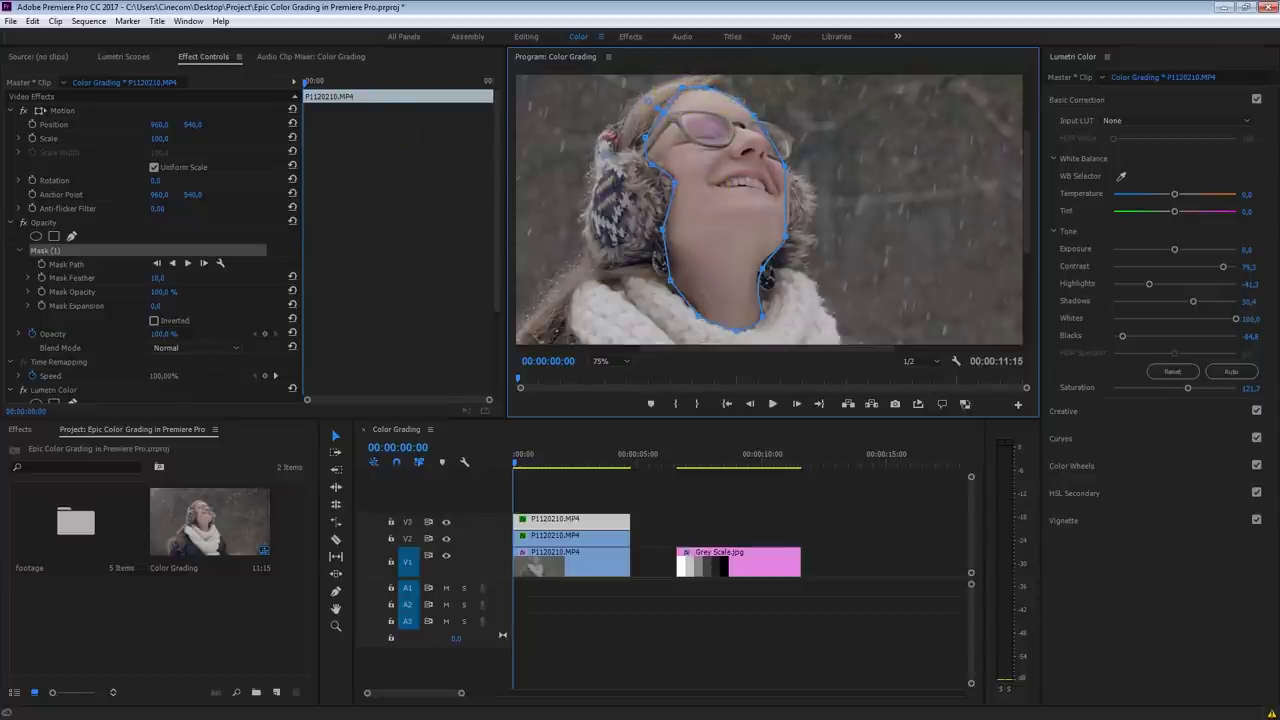
Track the face mask forward through the clip, then fit the program view and park the playhead at 00:00:02:12
left_click(188, 263)
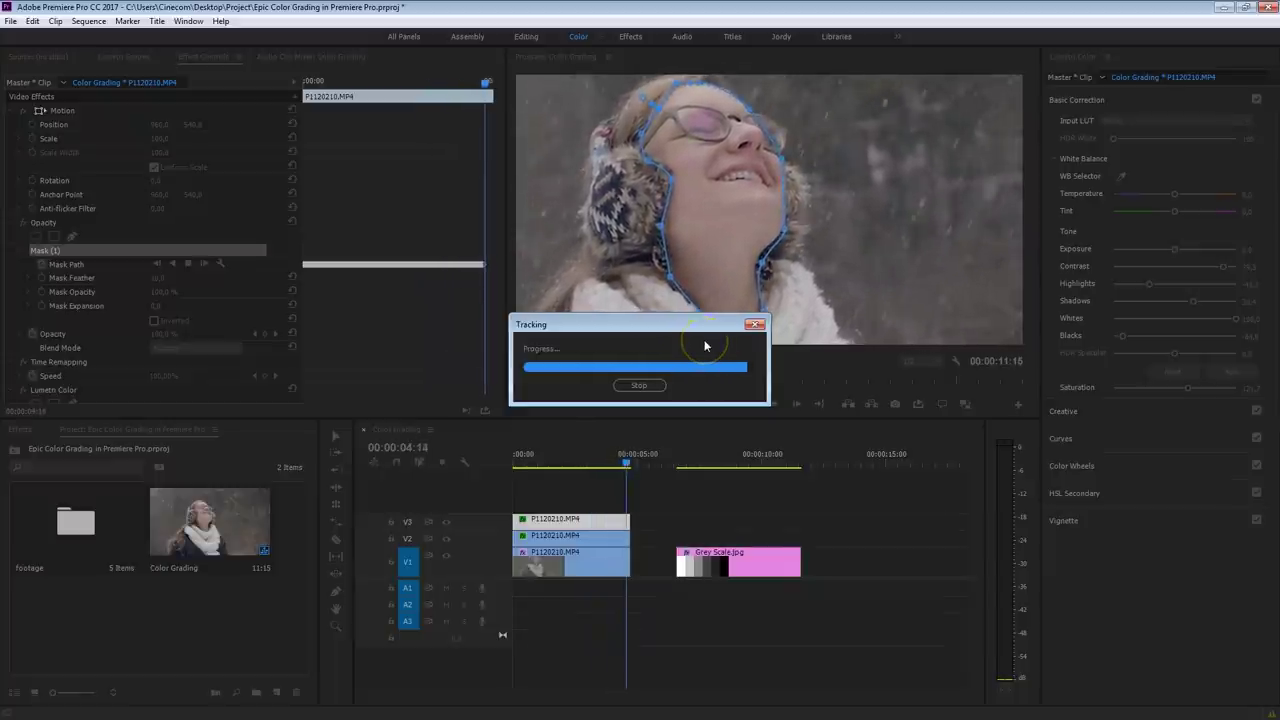
left_click_drag(643, 455, 574, 472)
left_click(607, 362)
left_click(625, 377)
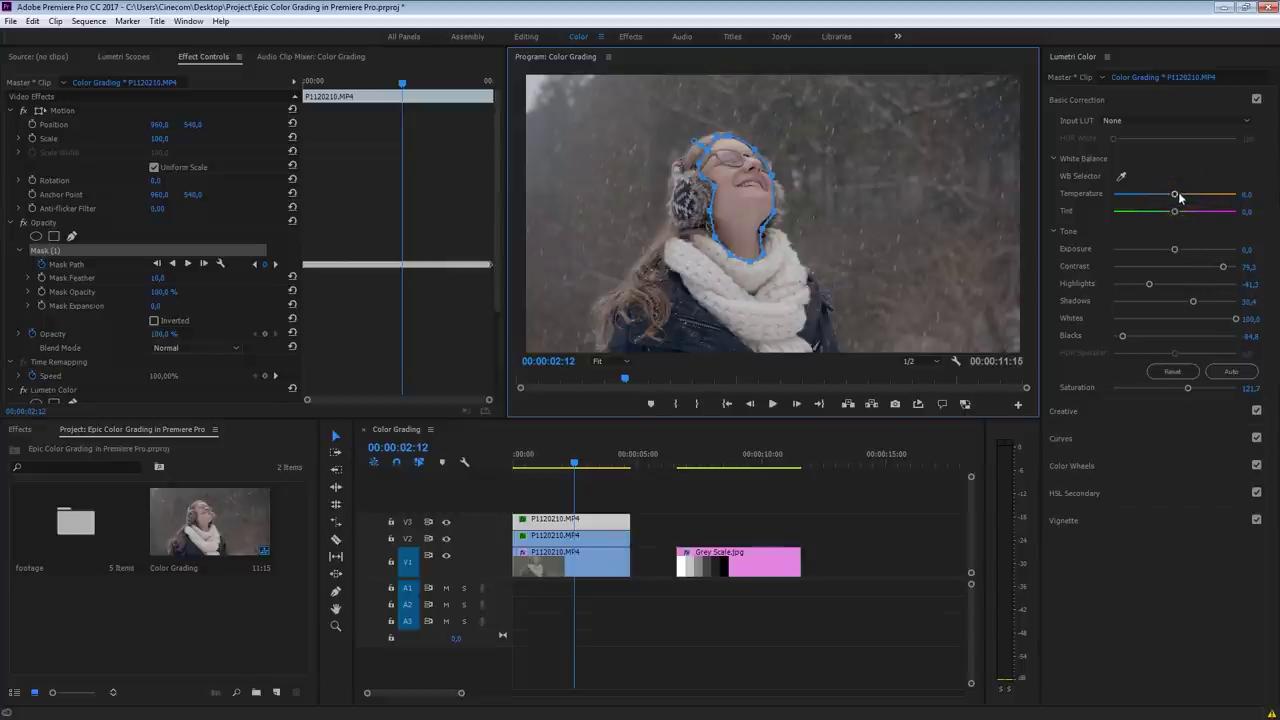
Set the face copy's Temperature to about 16.3, Contrast to about 137.3 and Saturation to about 142.4 in Basic Correction
left_click_drag(1179, 197, 1180, 197)
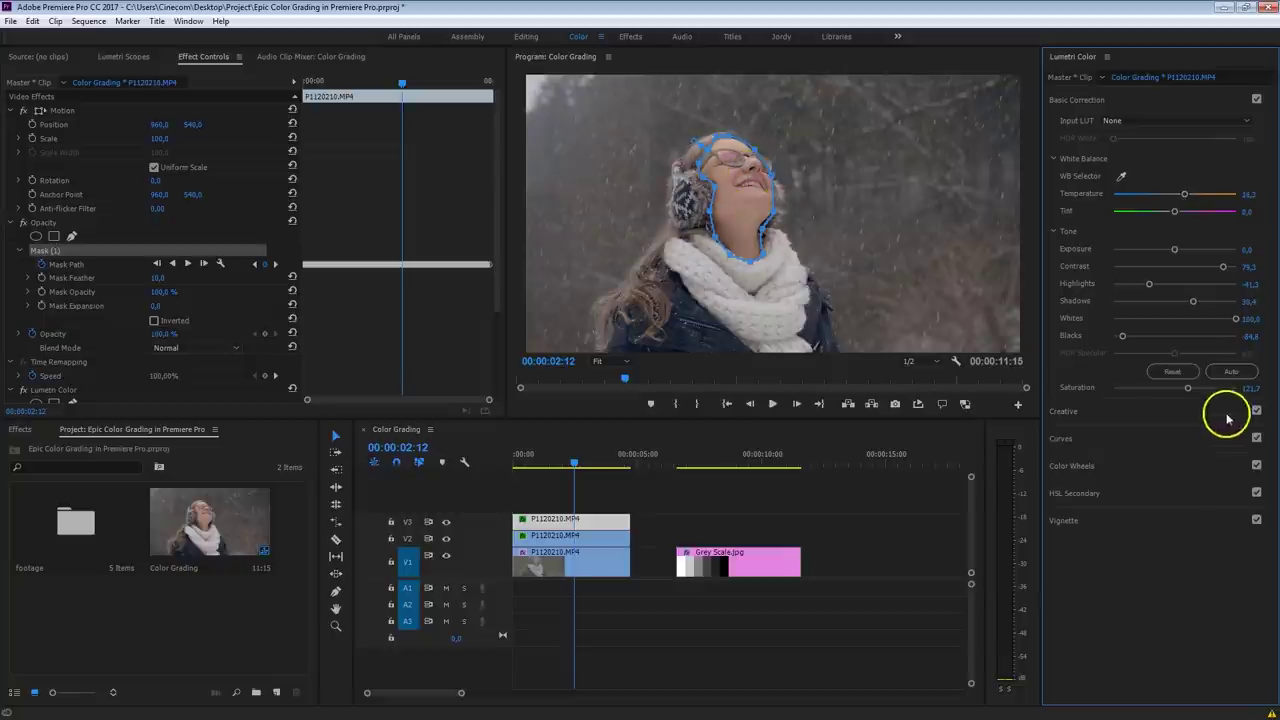
left_click_drag(1187, 389, 1190, 391)
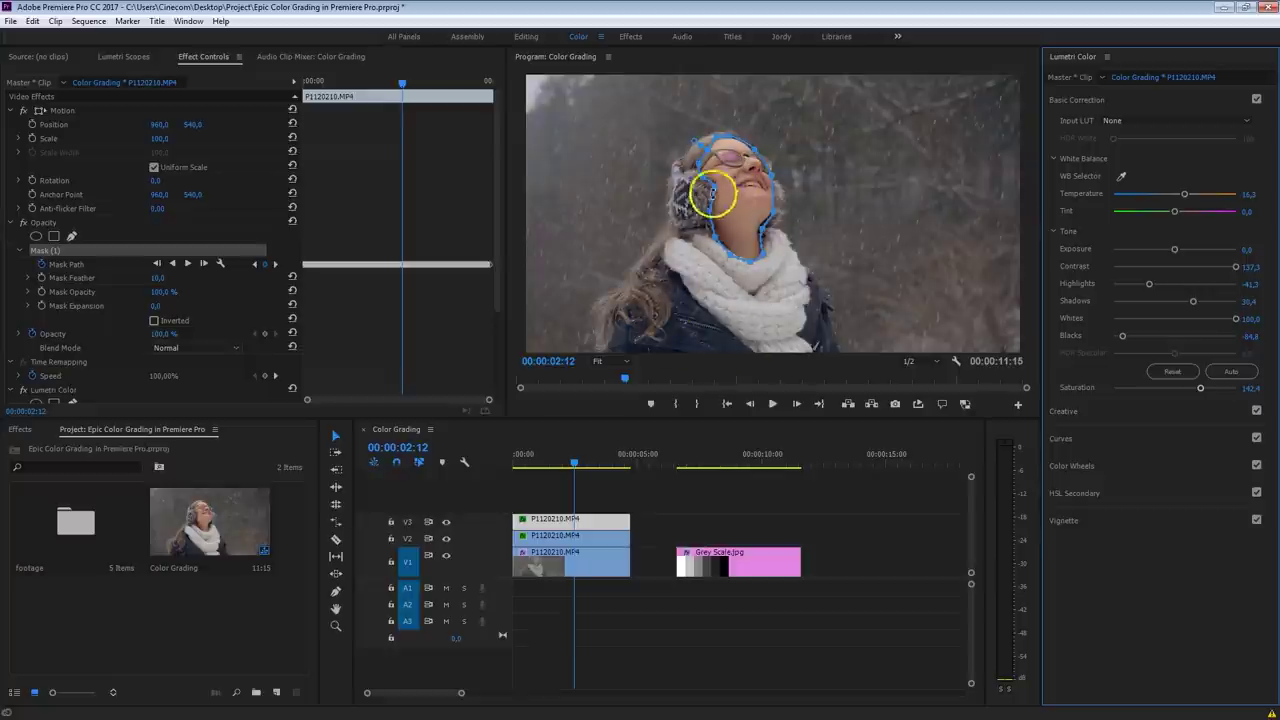
left_click(769, 155)
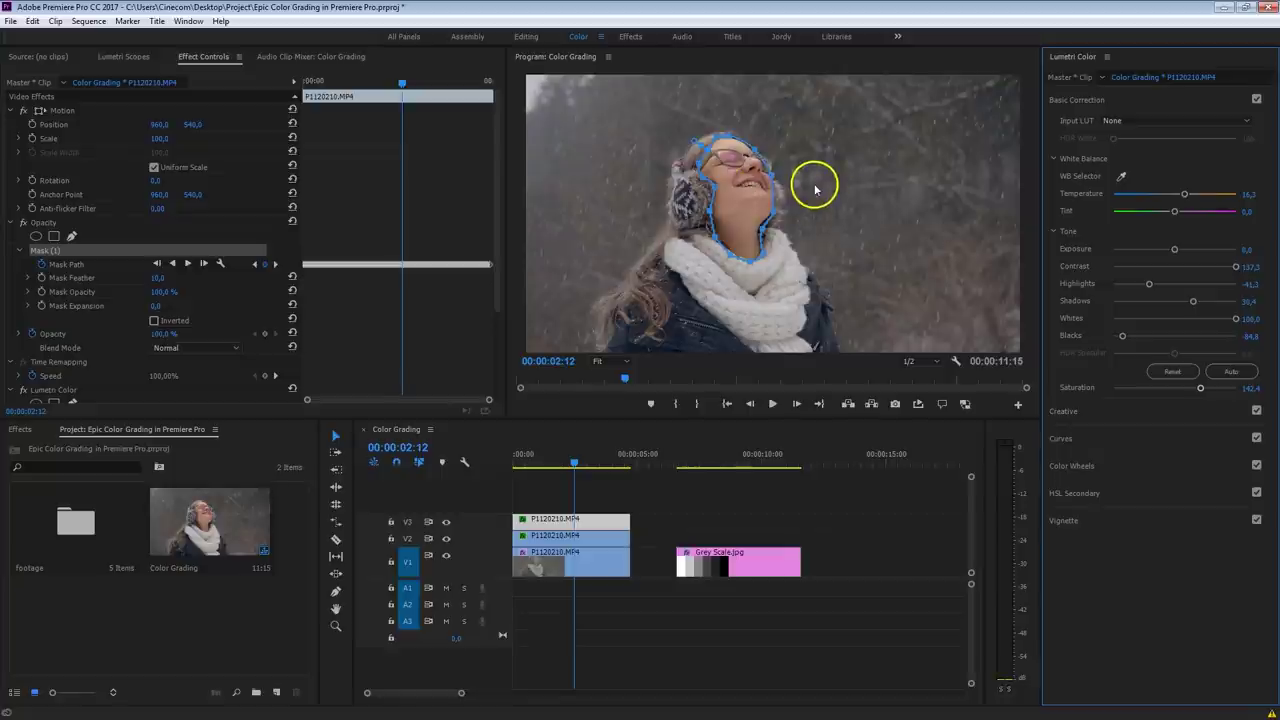
Set Sharpen to about 33.7 in the Creative adjustments of the face copy and check the facial detail
left_click(1103, 411)
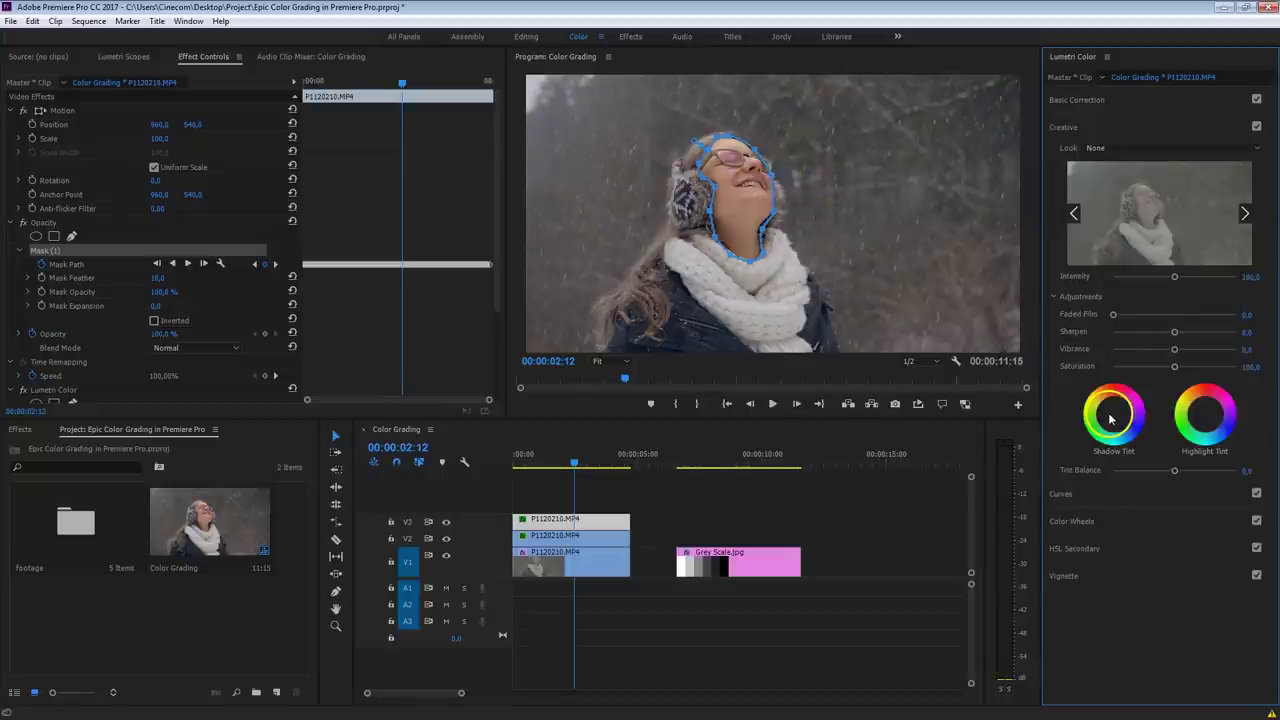
left_click_drag(1175, 332, 1197, 337)
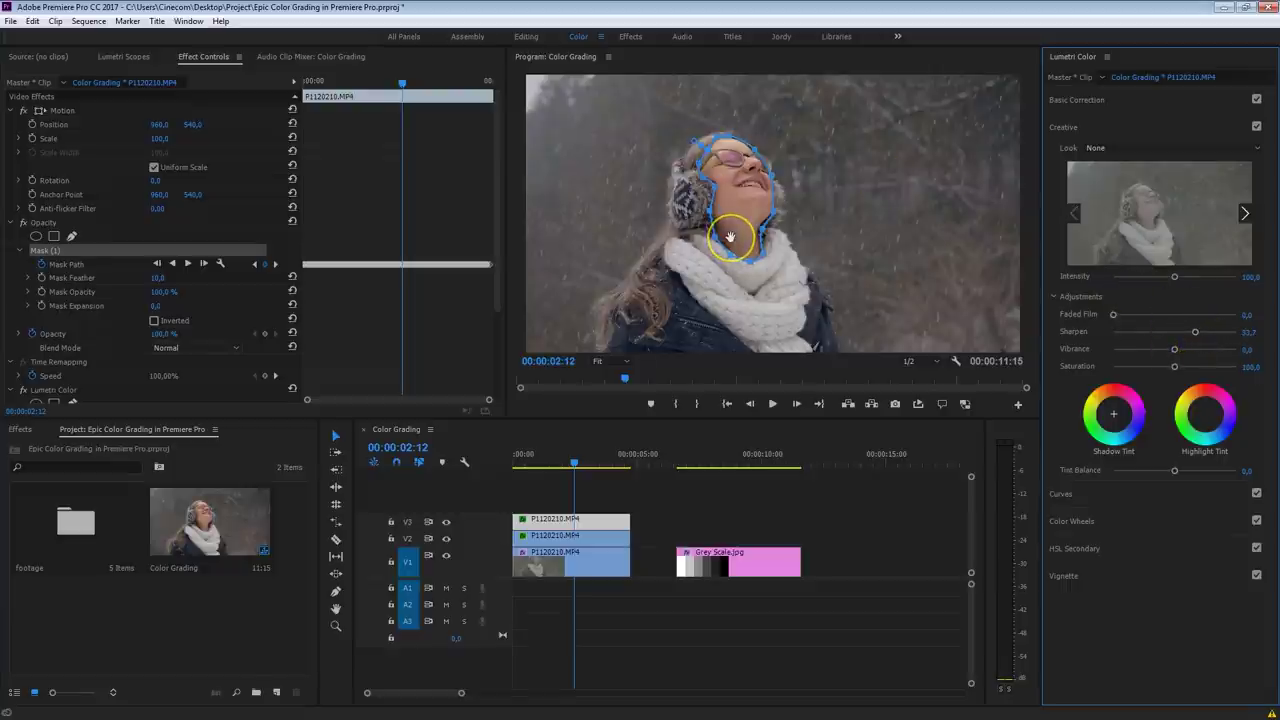
left_click(718, 206)
left_click(1195, 333)
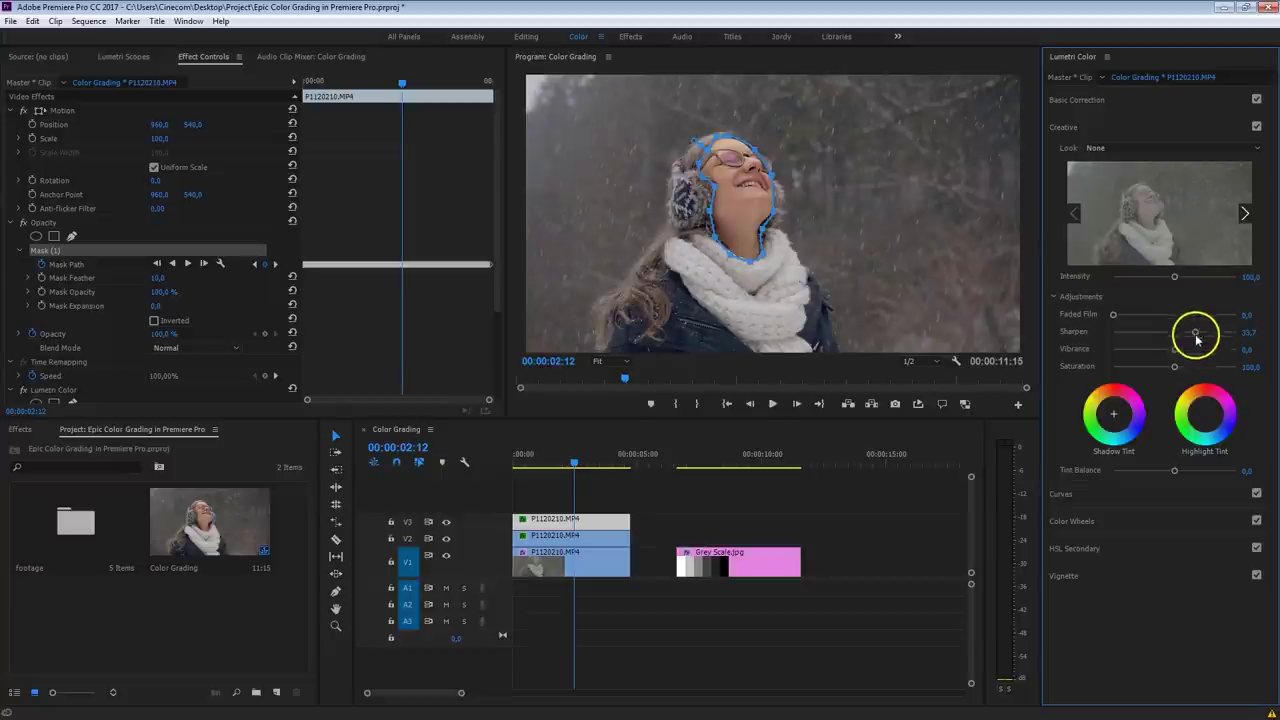
left_click(729, 186)
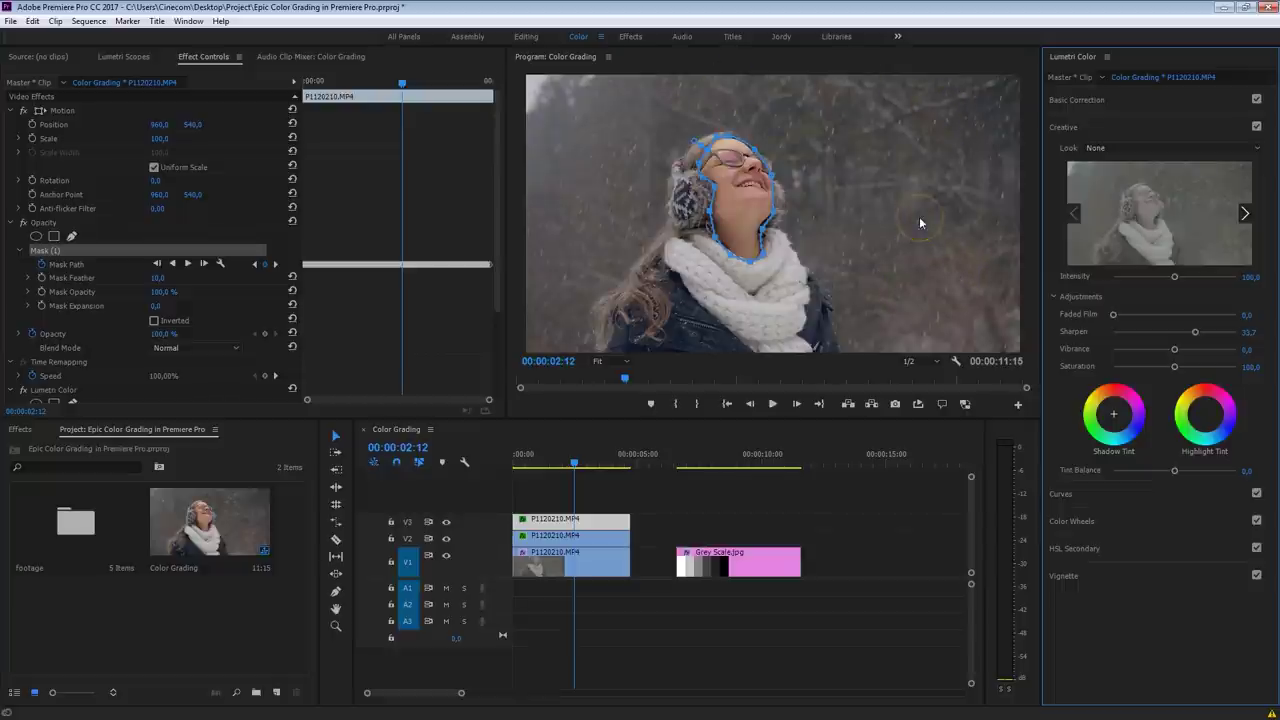
Set the face mask's feather to about 33 and compare the frame at 00:00:02:00 with track V3 hidden and shown
left_click(157, 279)
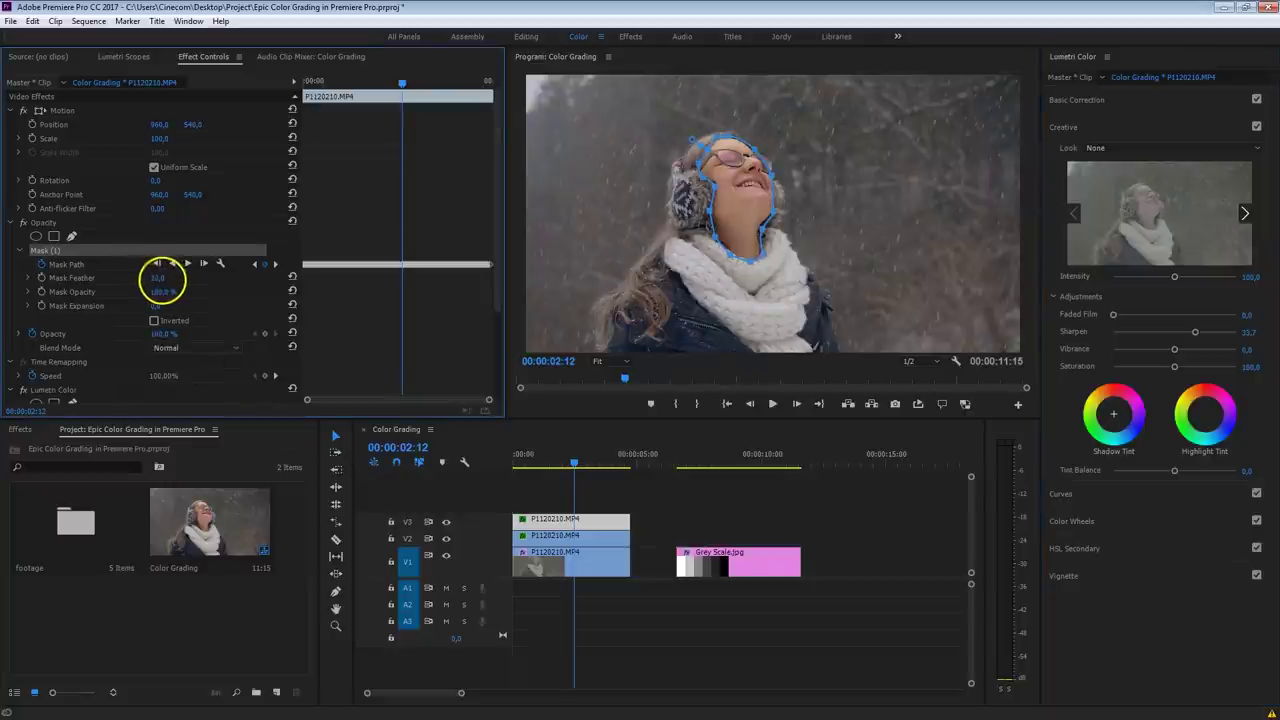
left_click(598, 485)
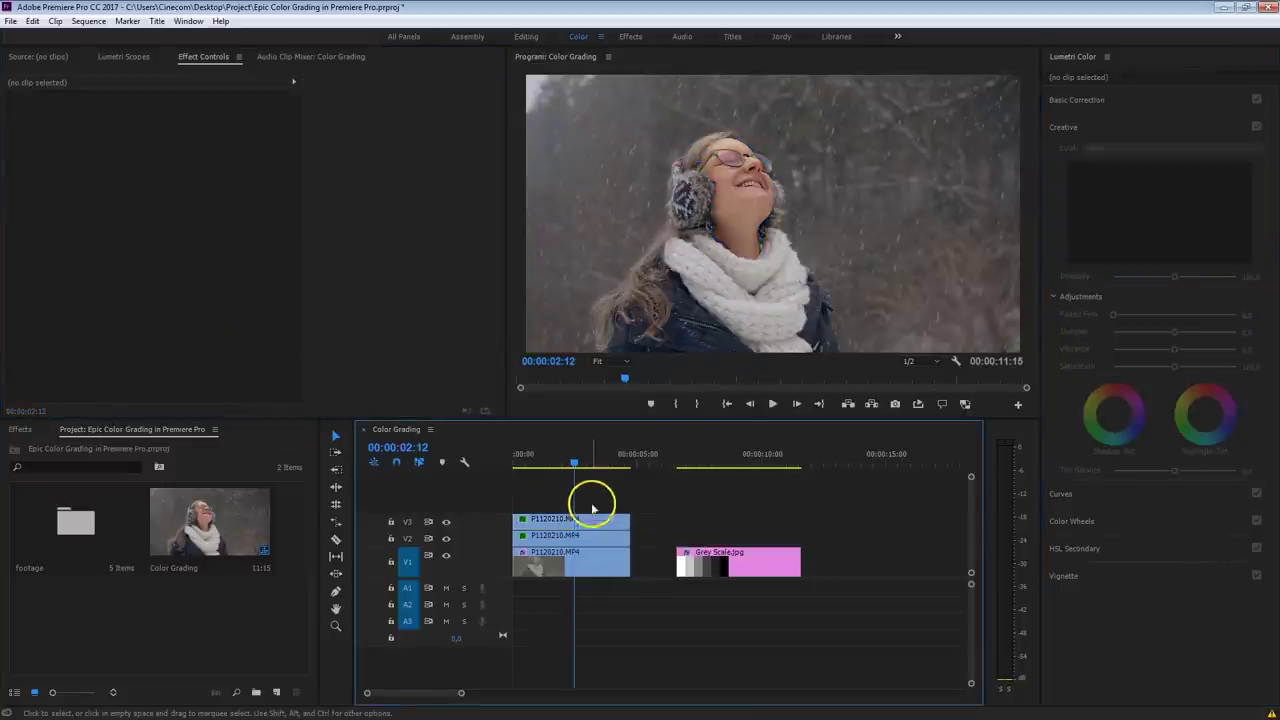
mouse_move(580, 452)
left_mouse_down()
mouse_move(506, 452)
mouse_move(563, 460)
left_mouse_up()
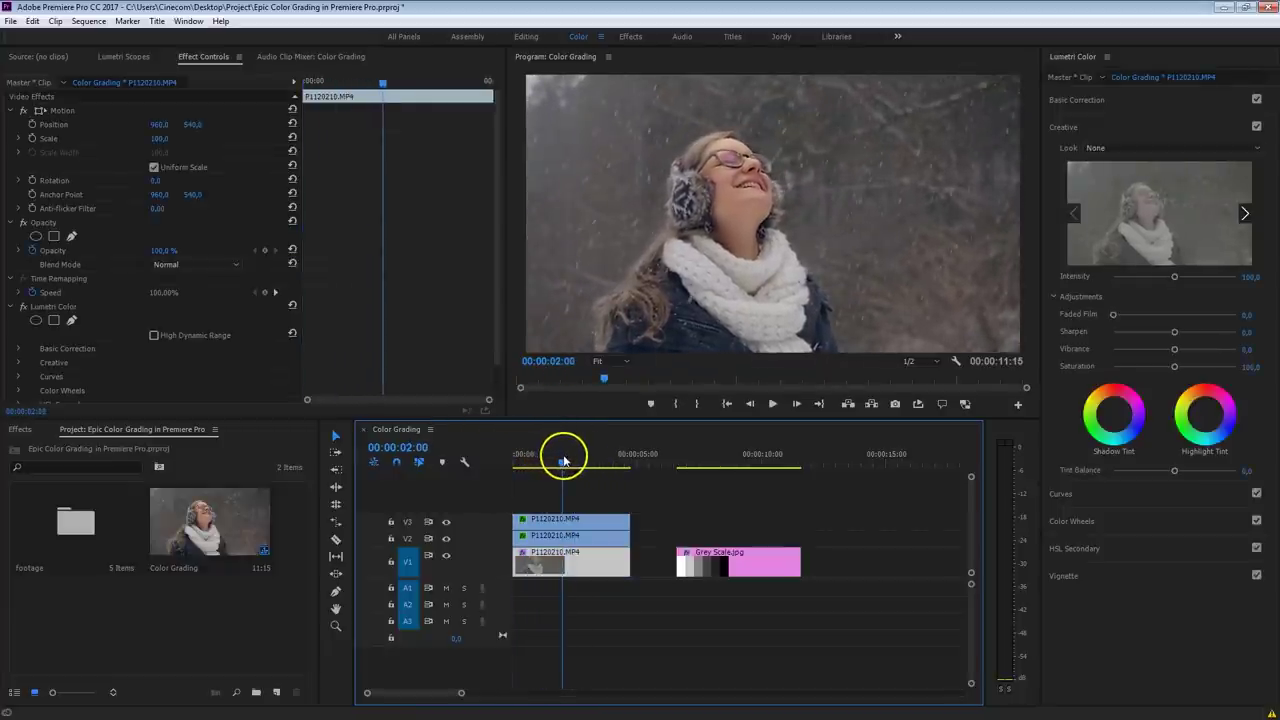
left_click(447, 521)
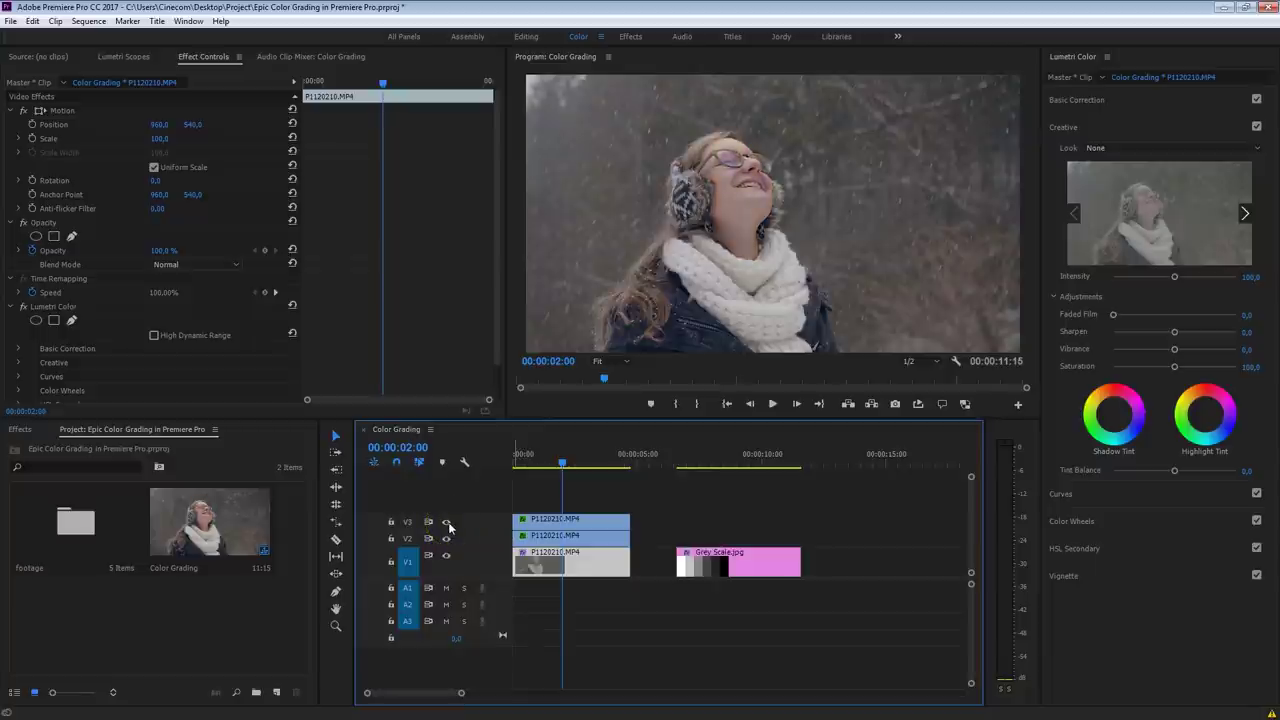
mouse_move(562, 460)
left_mouse_down()
mouse_move(582, 462)
mouse_move(562, 462)
left_mouse_up()
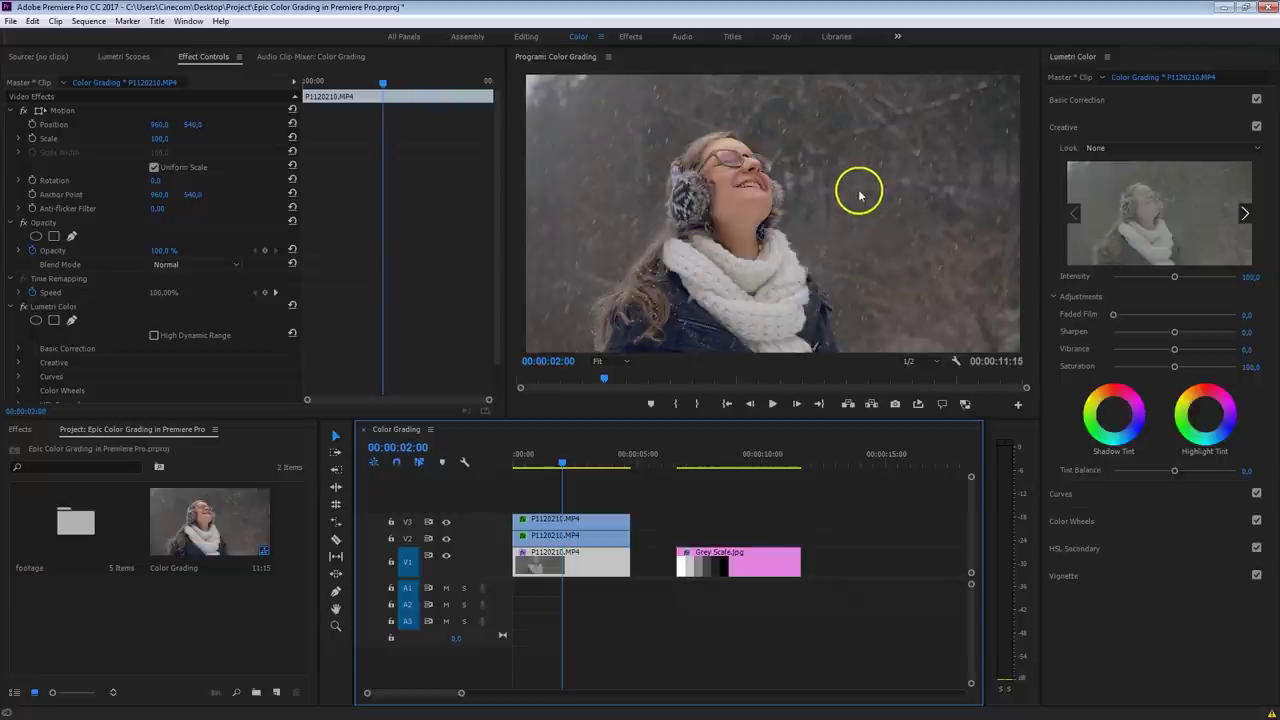
Create a 1920 × 1080, 25 fps color matte in orange and name it Sun
left_click_drag(551, 455, 603, 464)
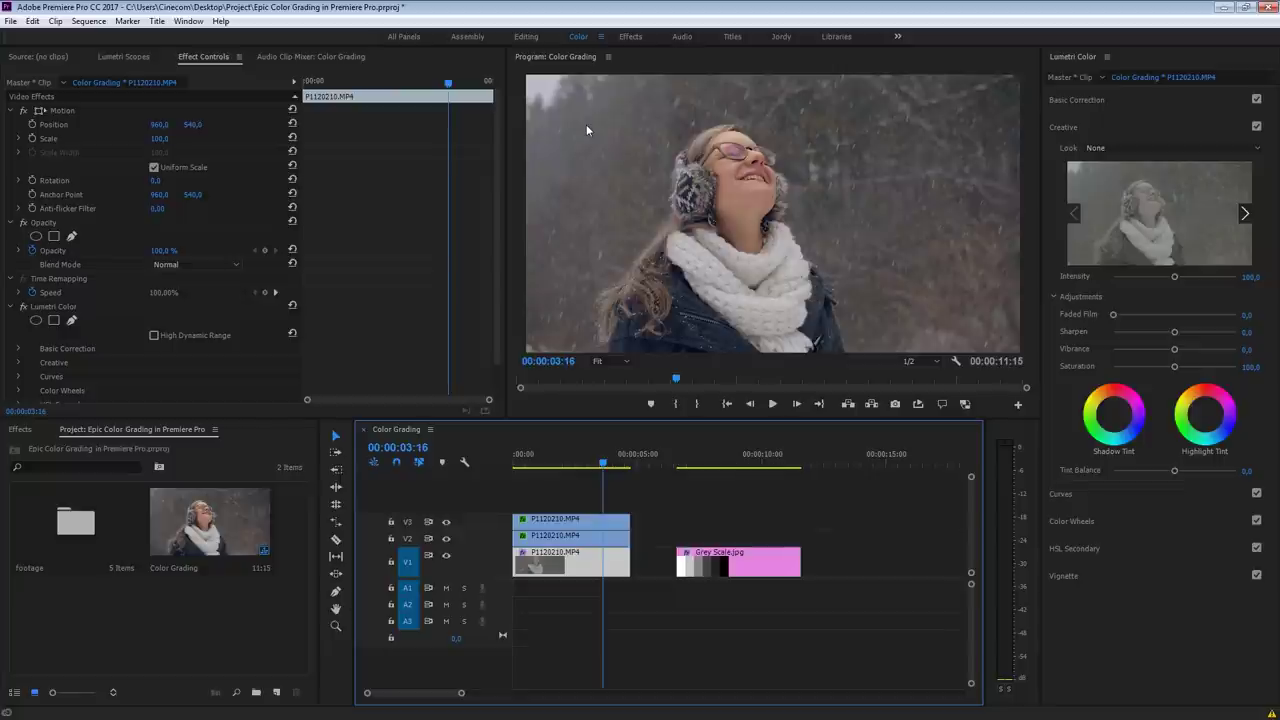
left_click(551, 132)
left_click(171, 625)
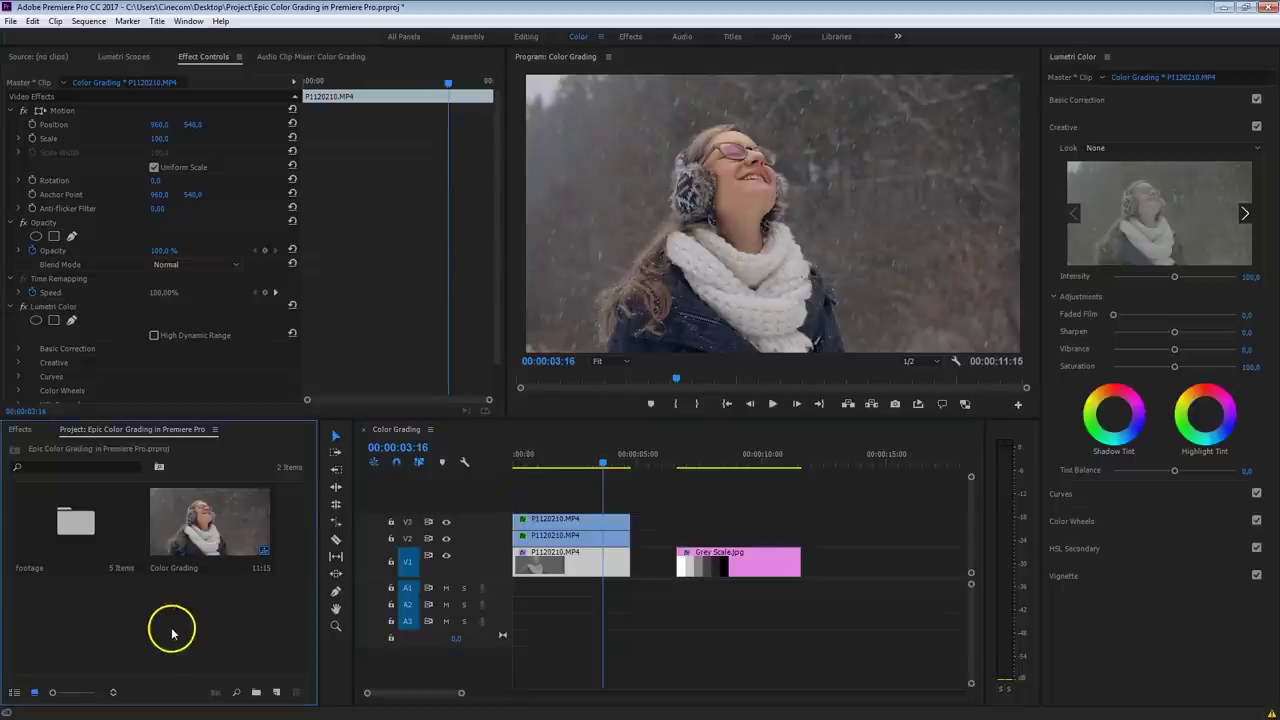
left_click(277, 694)
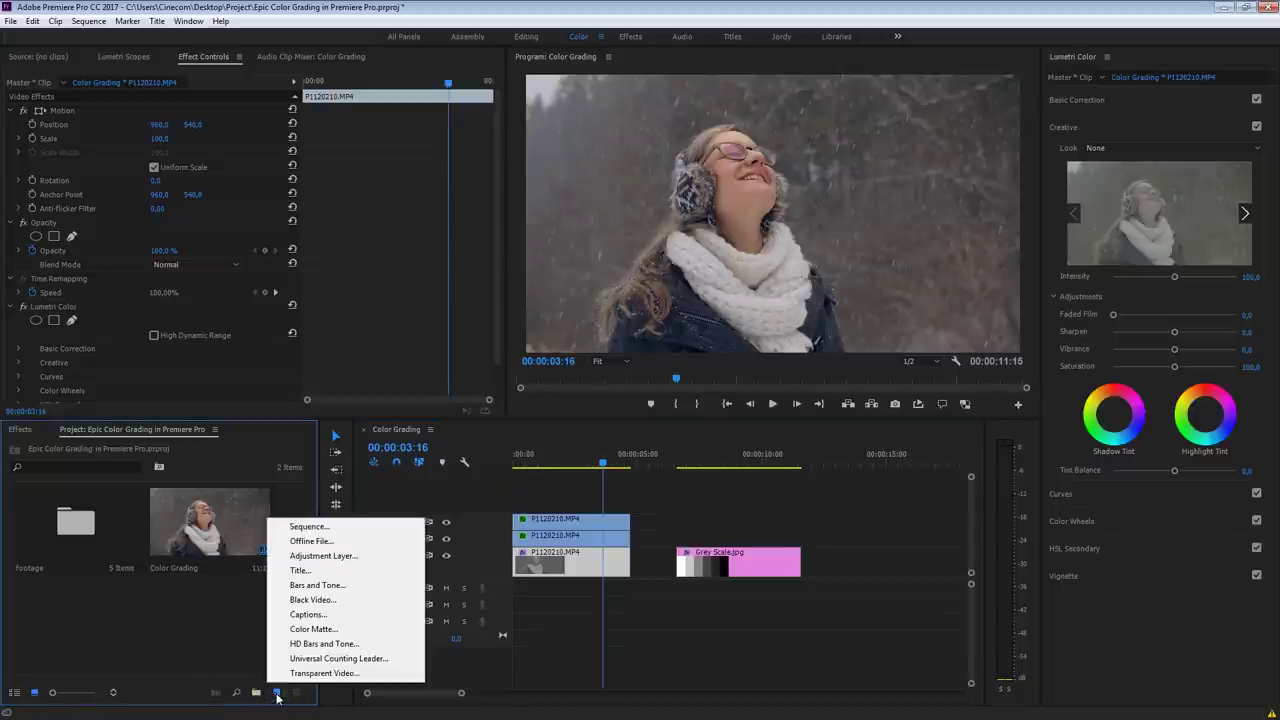
left_click(355, 630)
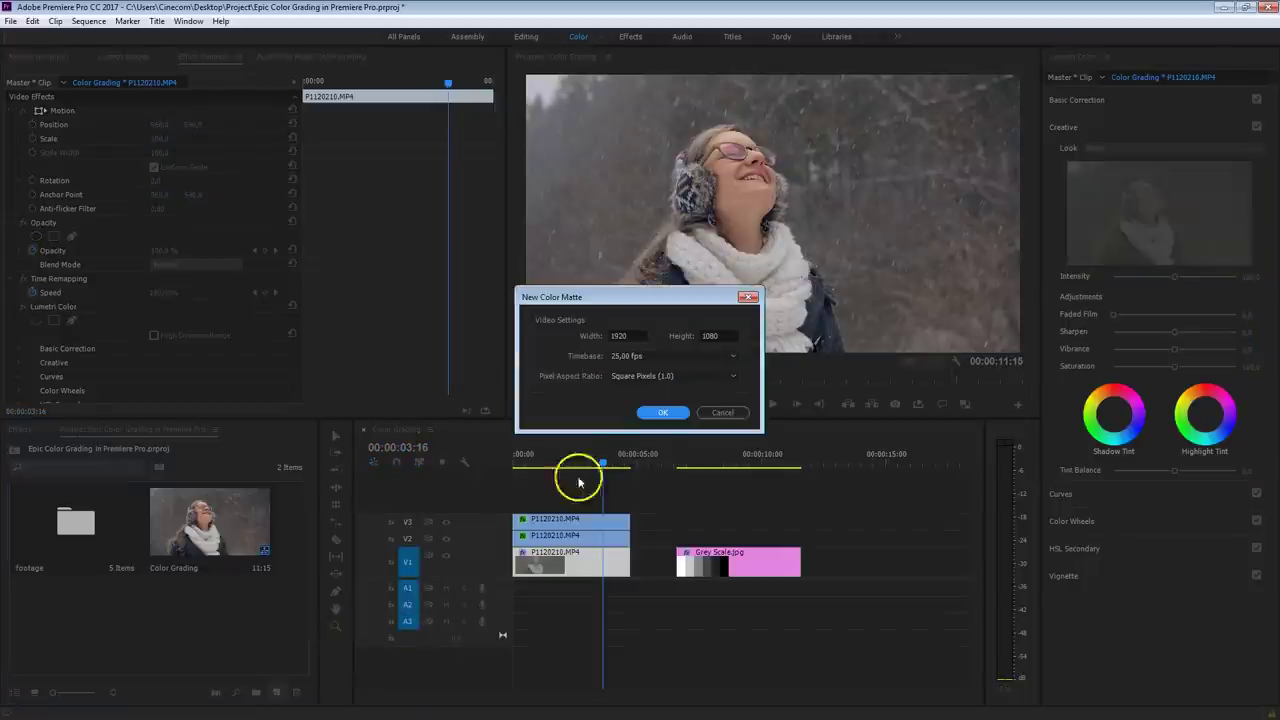
left_click(663, 411)
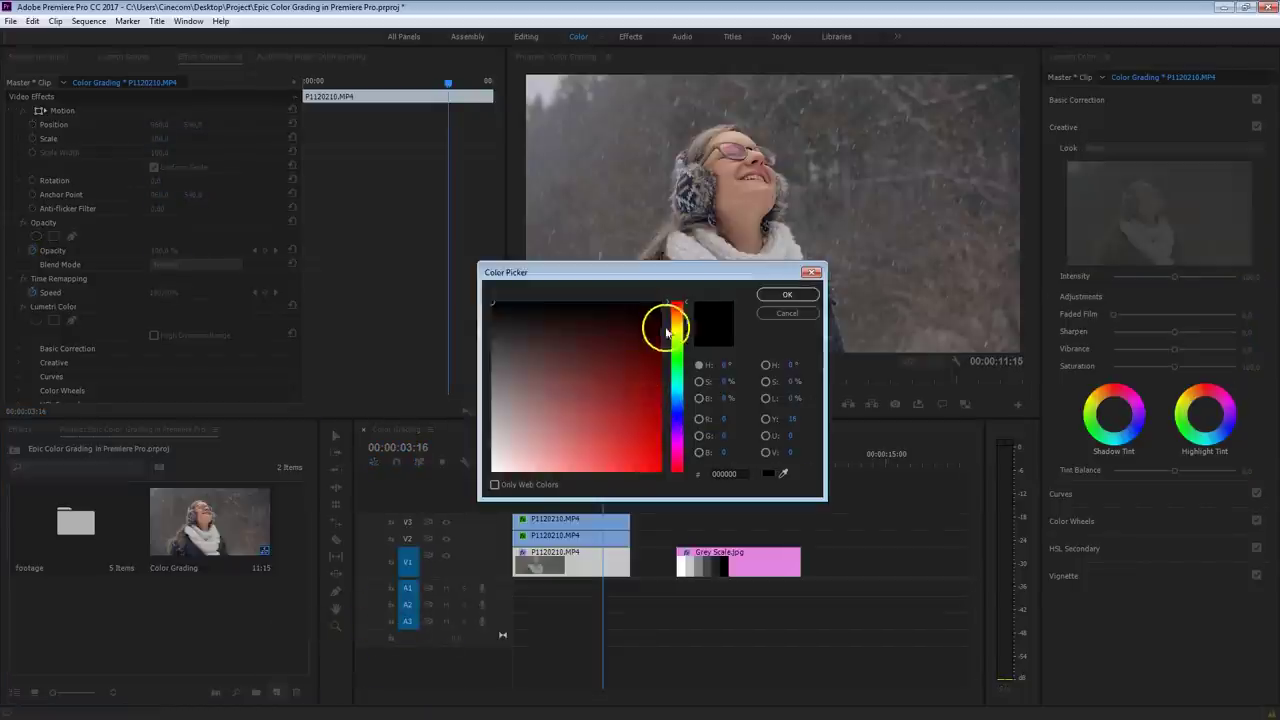
left_click_drag(677, 300, 677, 322)
left_click_drag(628, 396, 651, 454)
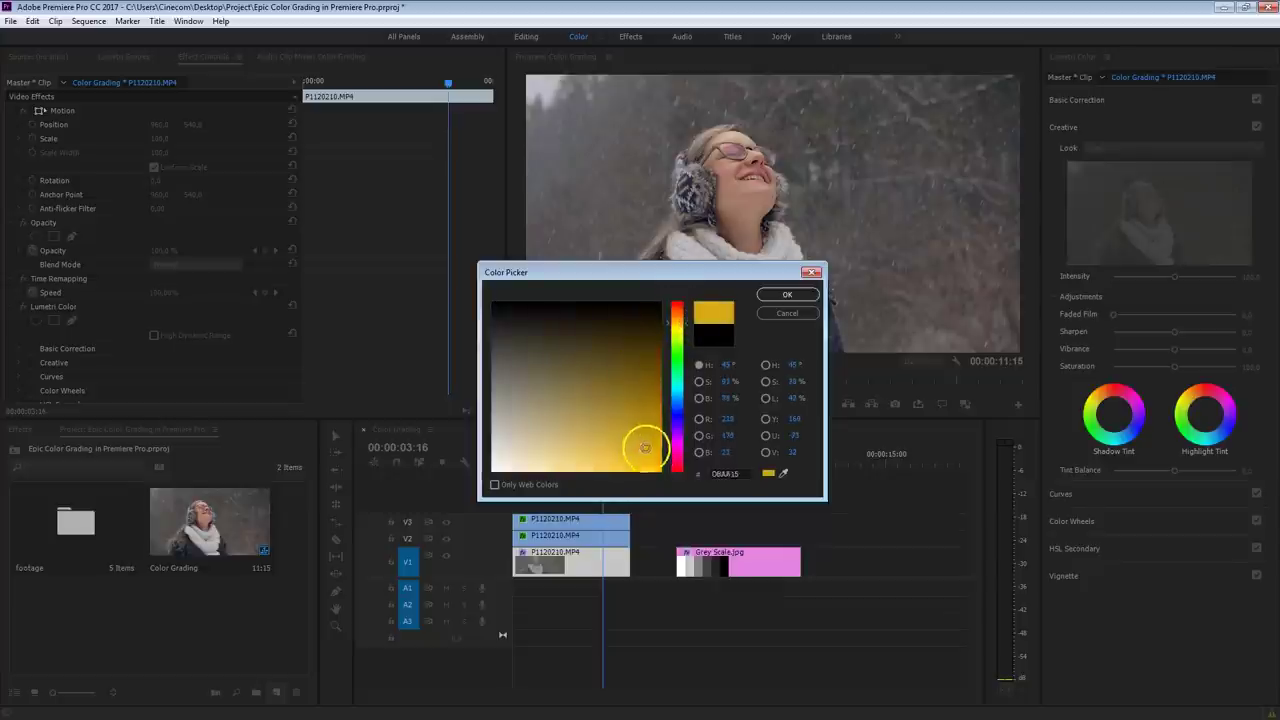
left_click_drag(677, 309, 680, 320)
left_click_drag(632, 455, 657, 450)
left_click(785, 293)
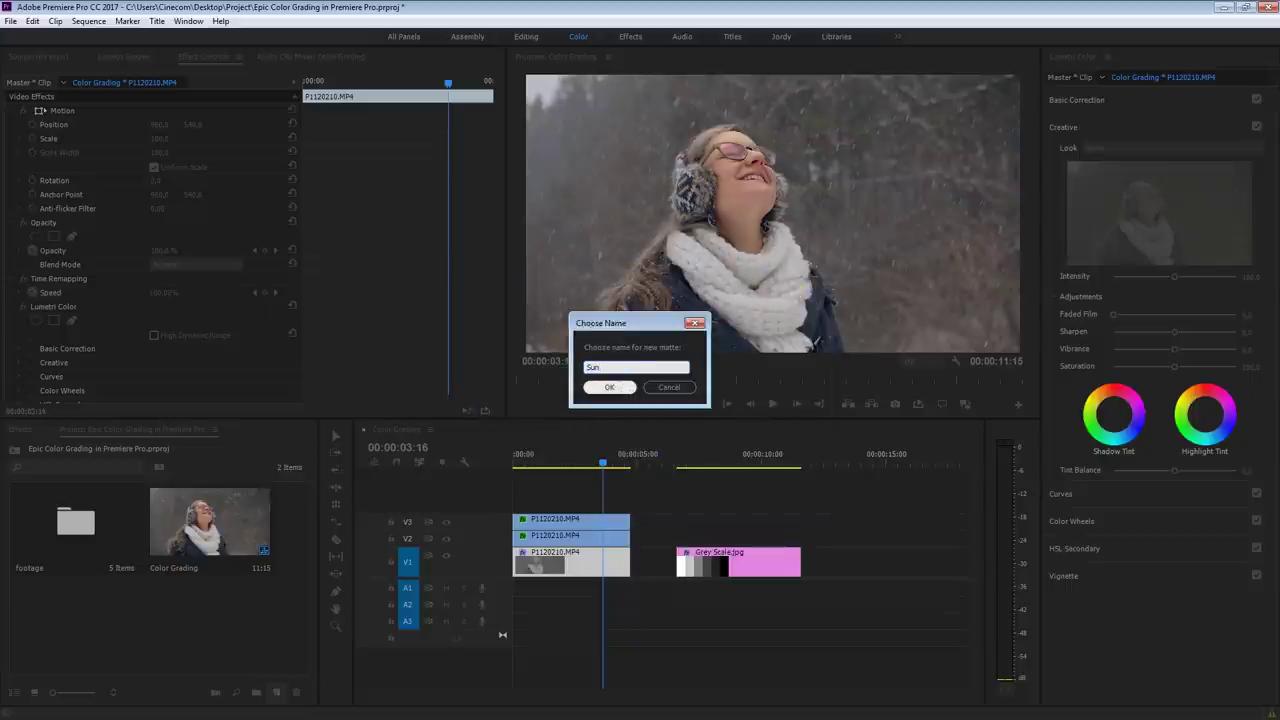
left_click(618, 387)
Place the Sun matte on track V4 above the P1120210.MP4 clips and set the program view to 25%
left_click_drag(250, 512, 520, 491)
left_click_drag(598, 462, 567, 457)
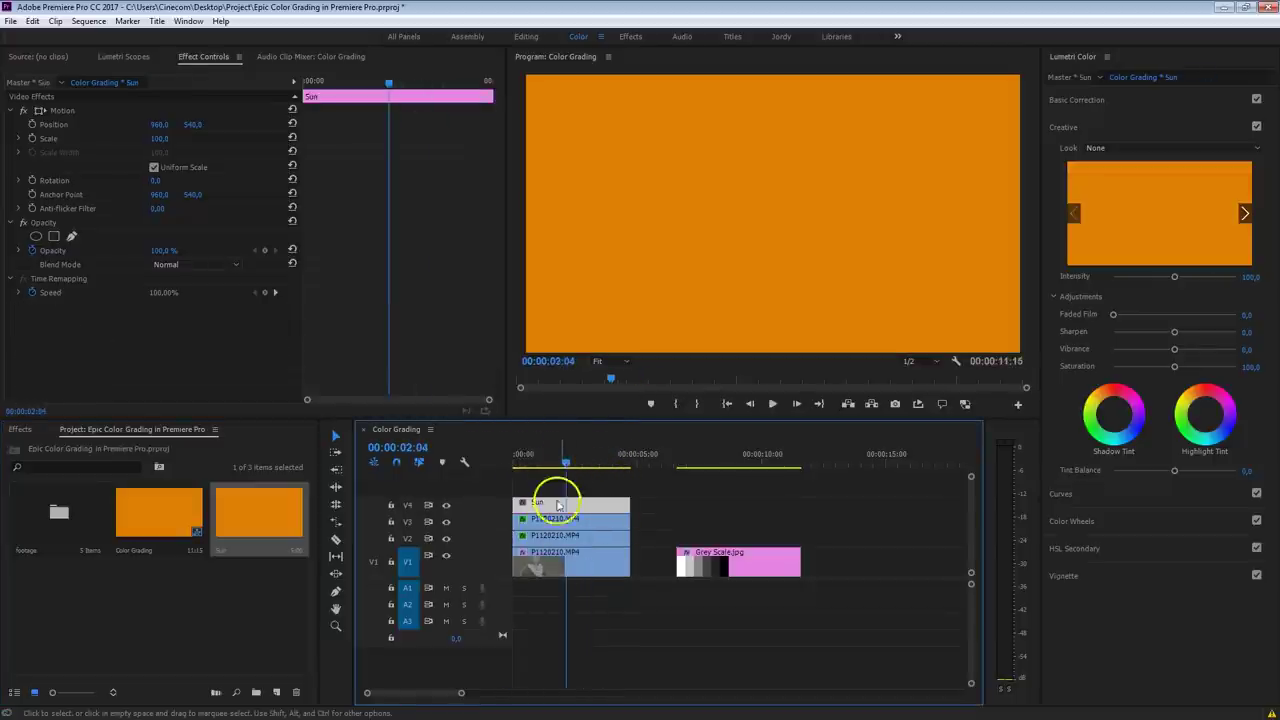
left_click(668, 368)
left_click(612, 362)
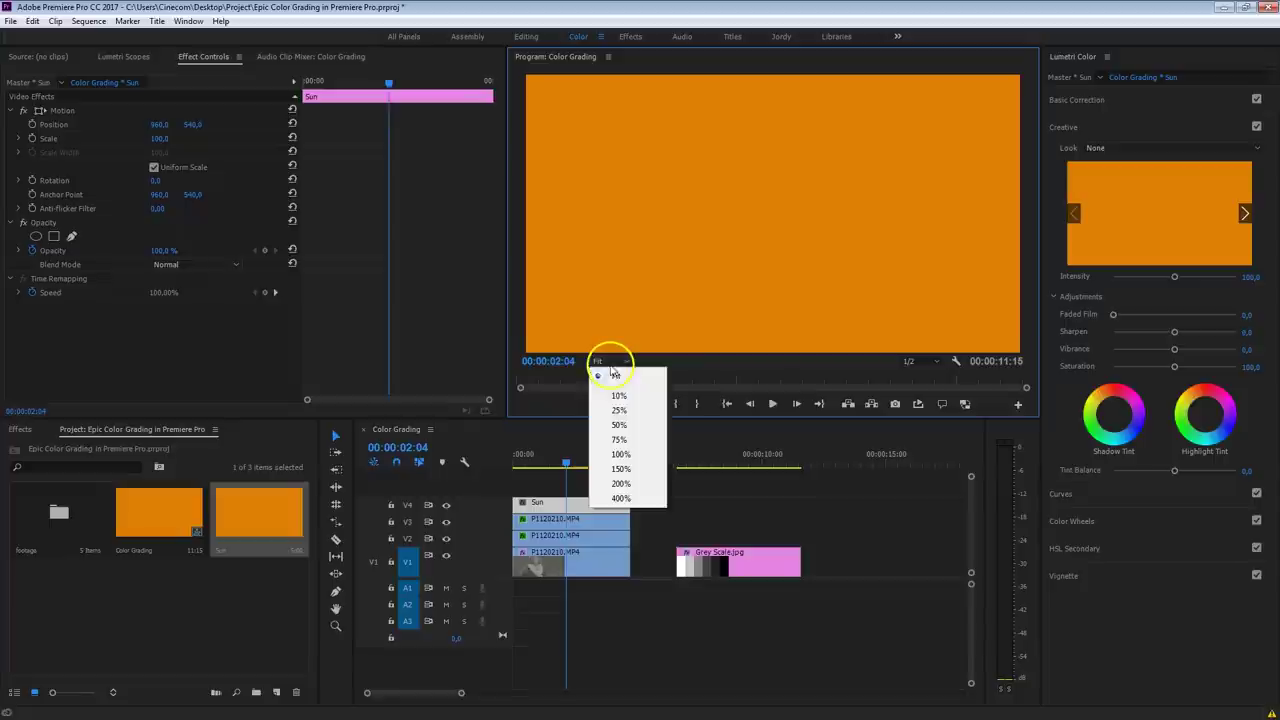
left_click(622, 411)
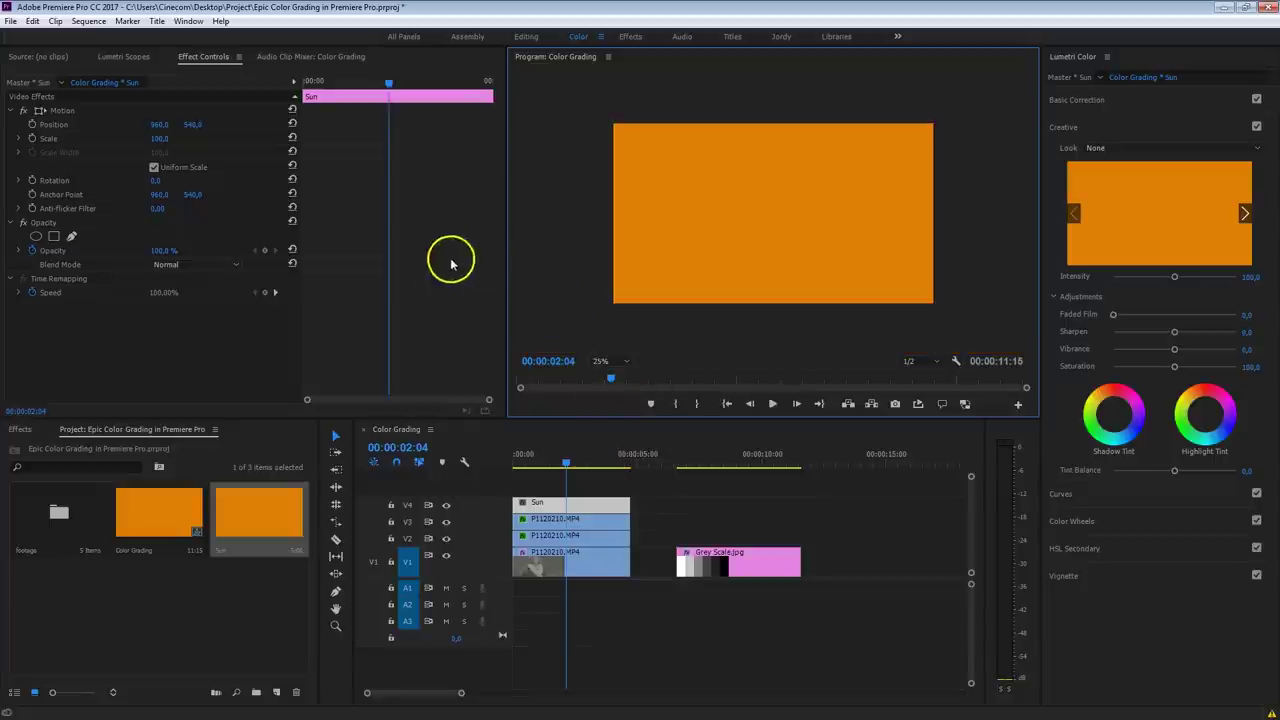
Hide track V4, draw a triangular opacity mask on the Sun matte covering the frame's upper-left corner, and show V4 again
left_click(446, 505)
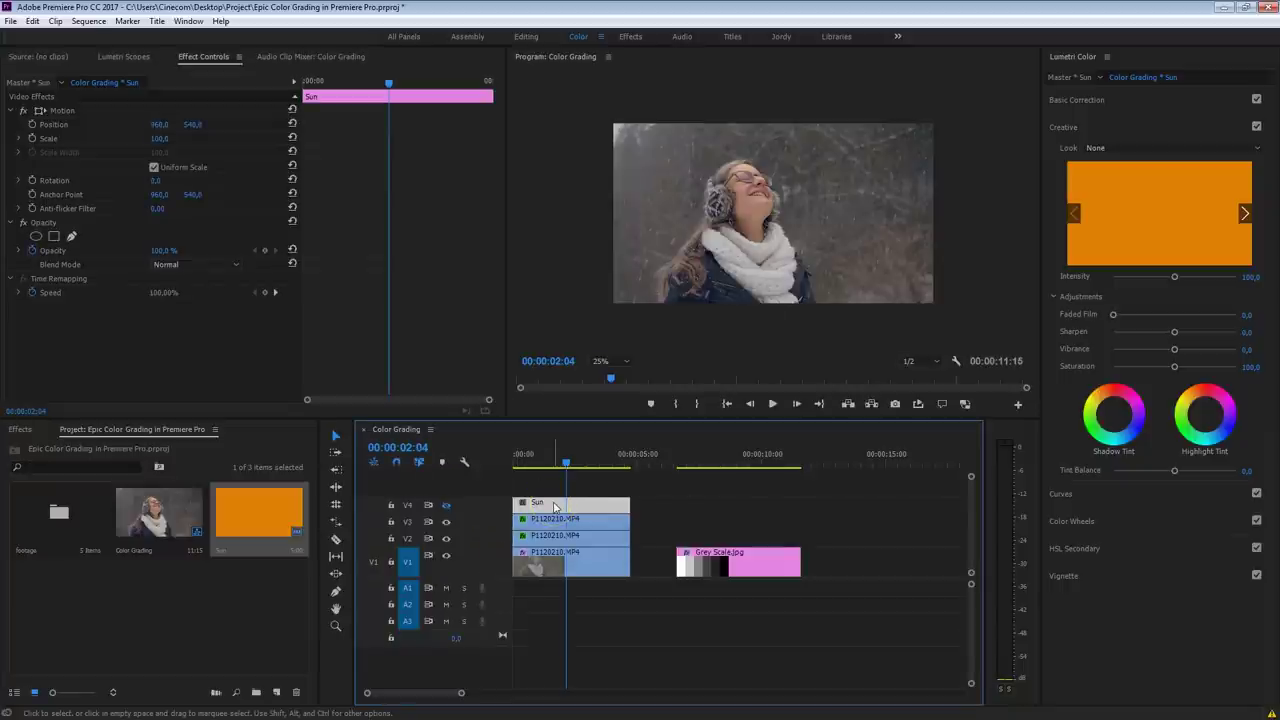
left_click(71, 238)
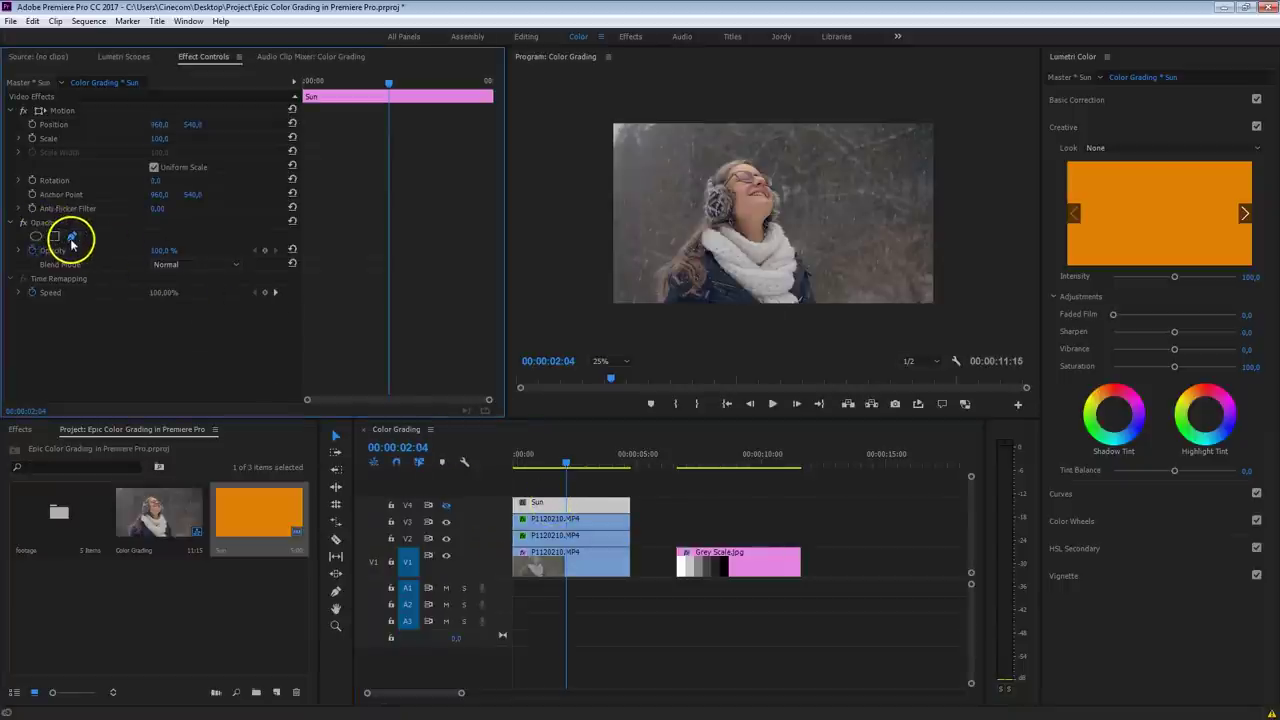
left_click(768, 107)
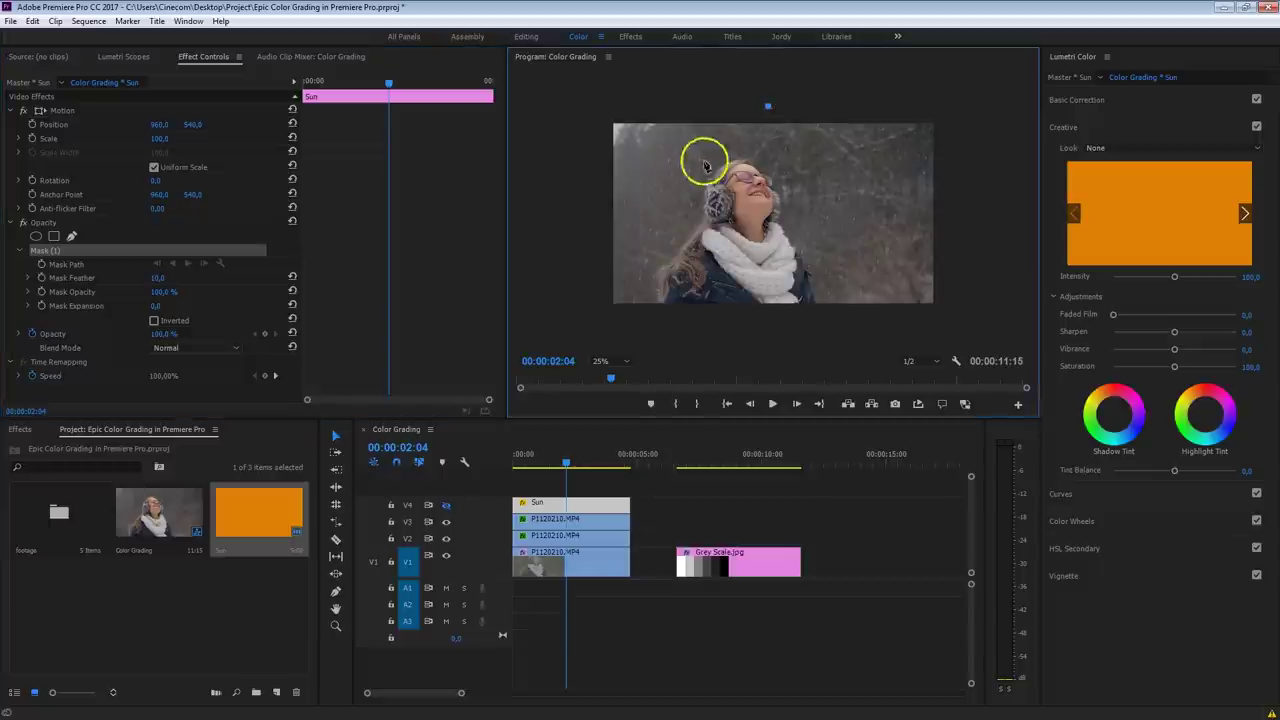
left_click(596, 307)
left_click(575, 85)
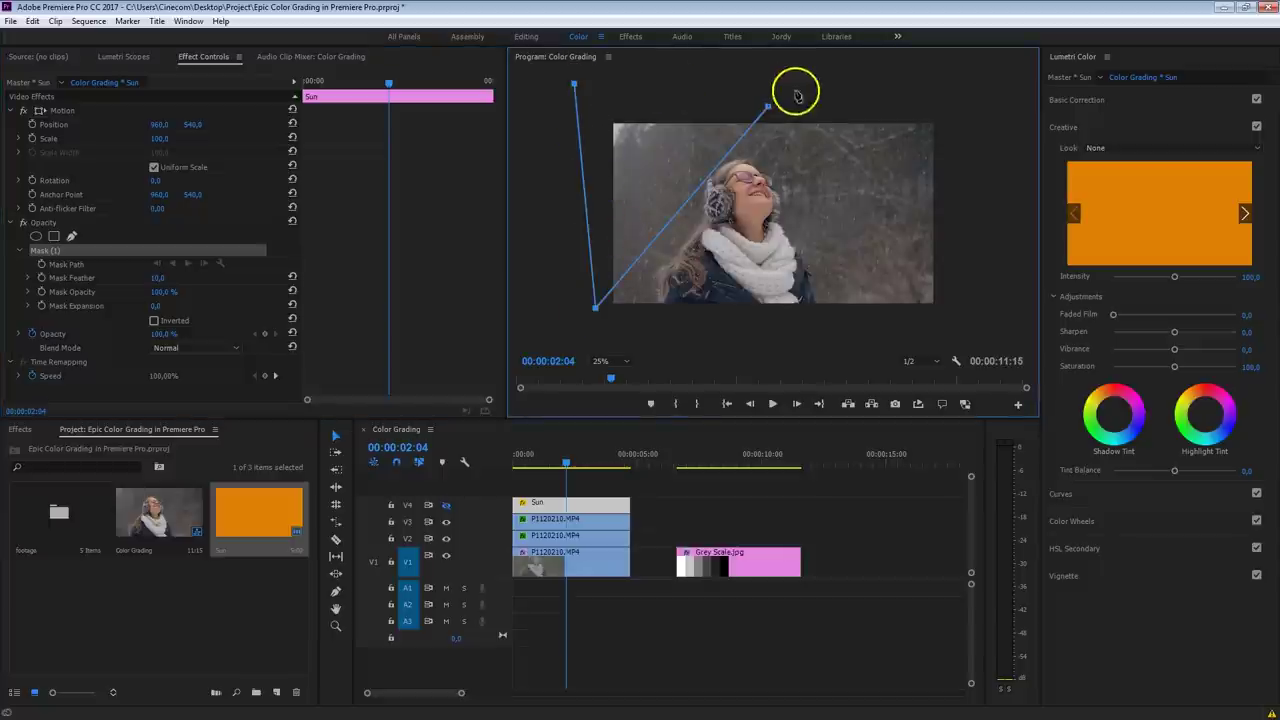
left_click(768, 107)
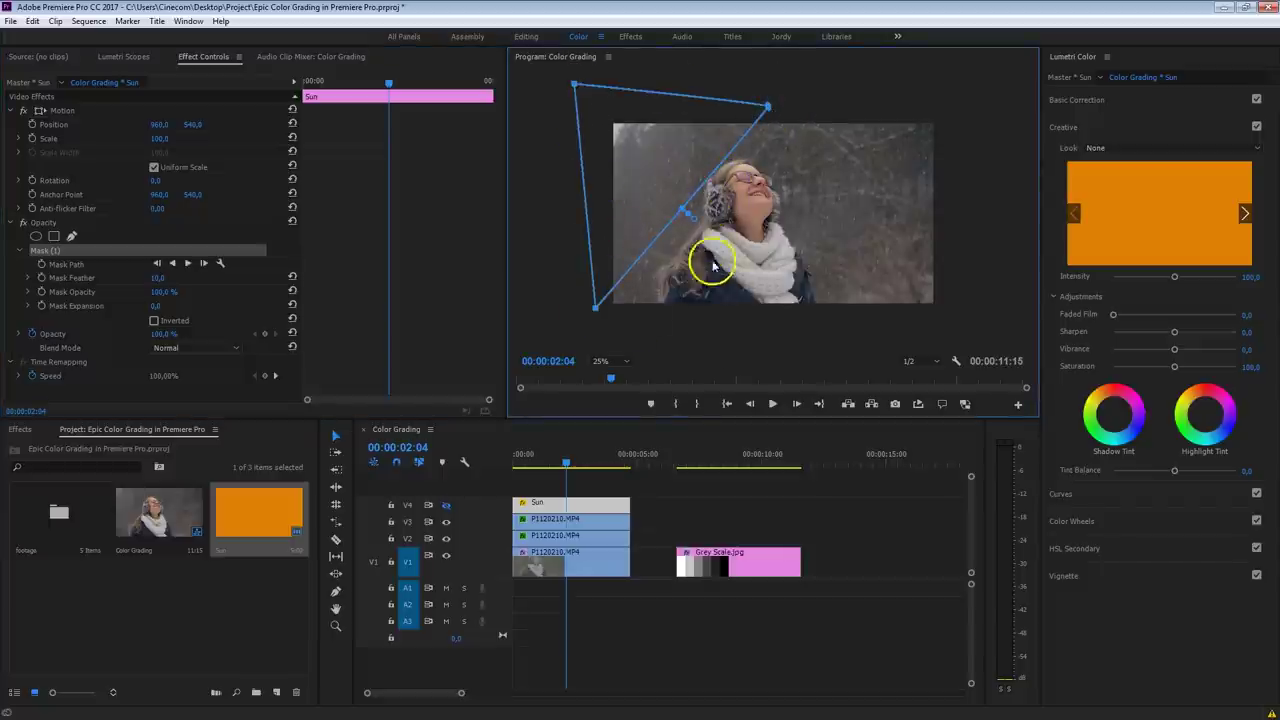
left_click(446, 505)
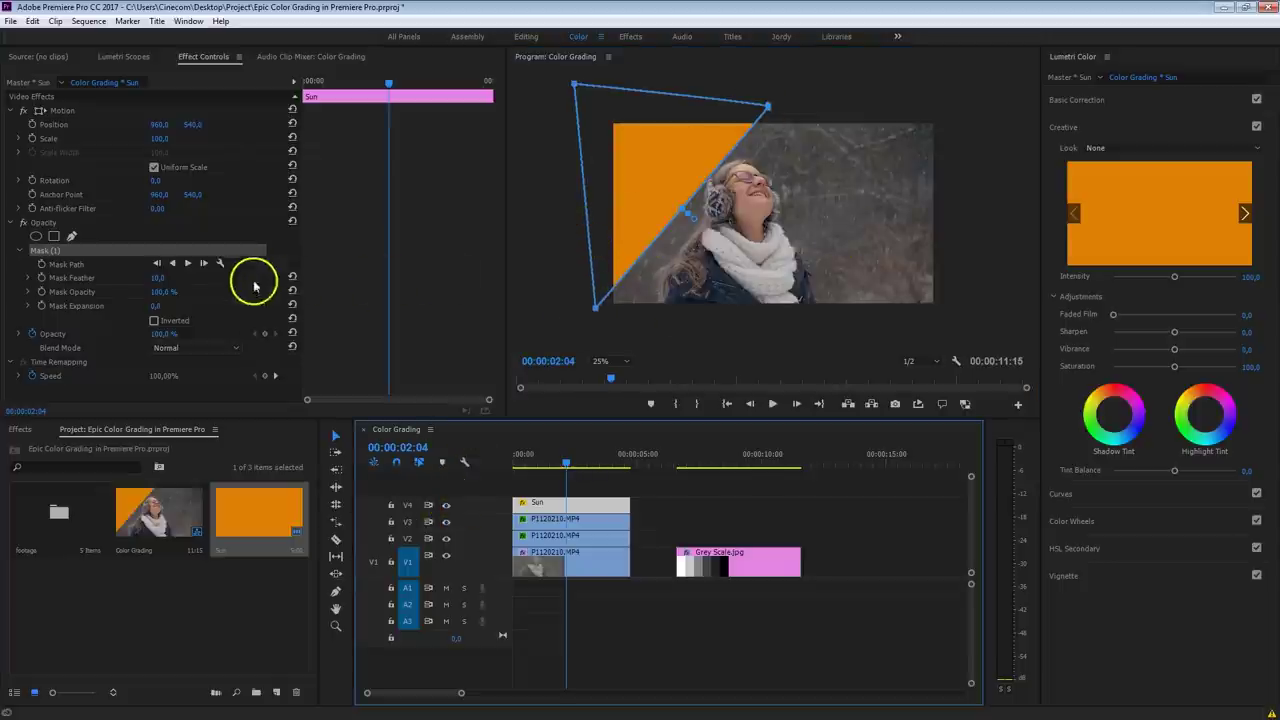
Set the Sun mask's feather to about 703 to soften the orange edge across the frame
left_click(170, 279)
left_click_drag(170, 279, 600, 160)
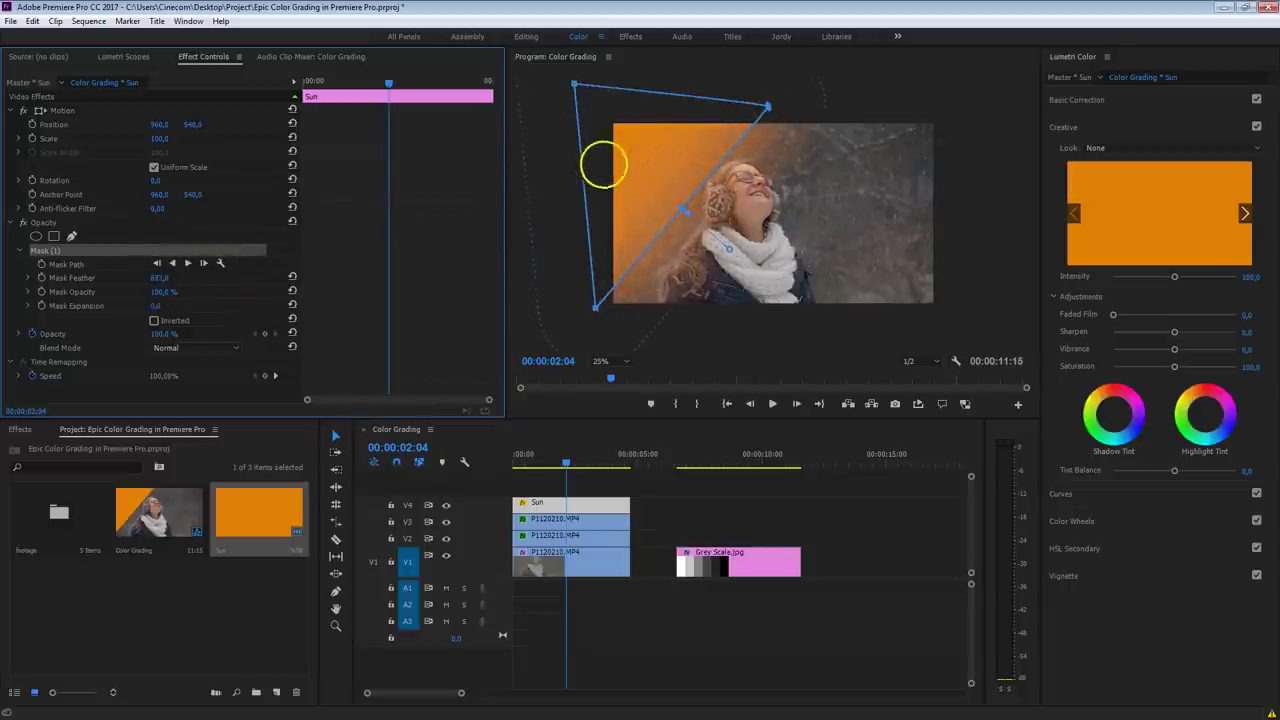
left_click(734, 117)
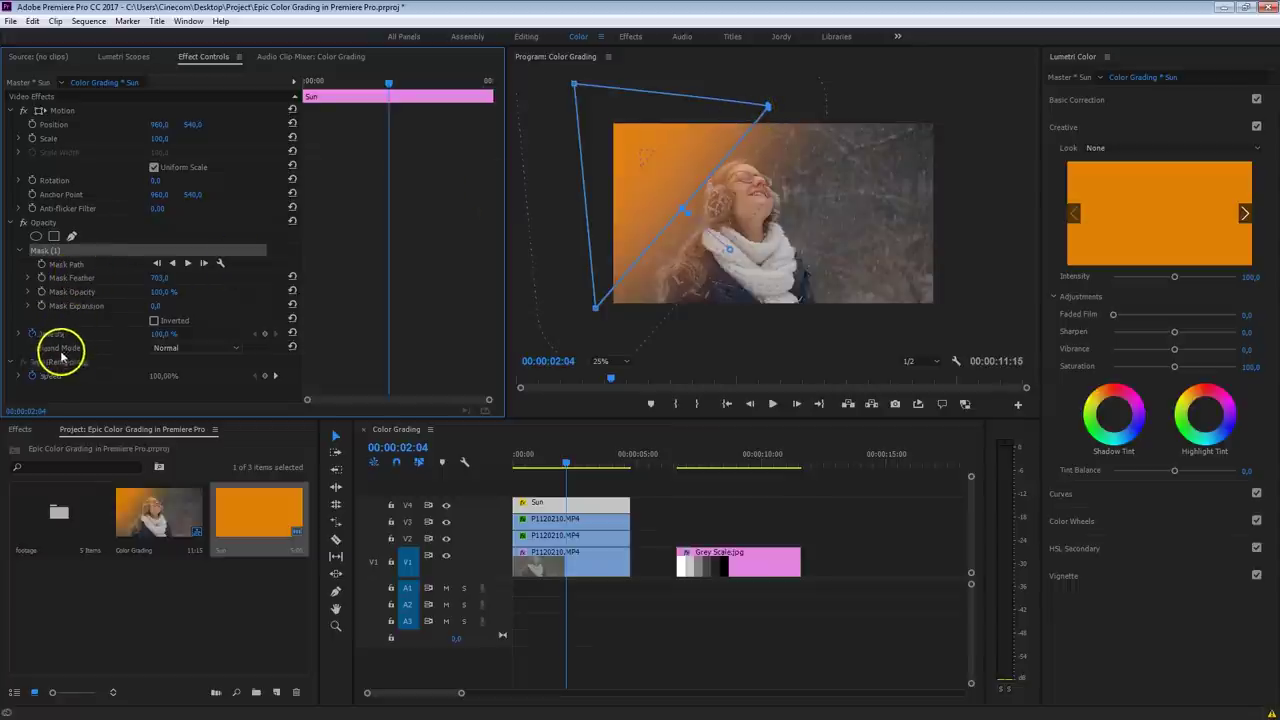
Try Linear Dodge (Add) and Screen on the Sun matte, and settle on the Color Dodge blend mode
left_click(205, 348)
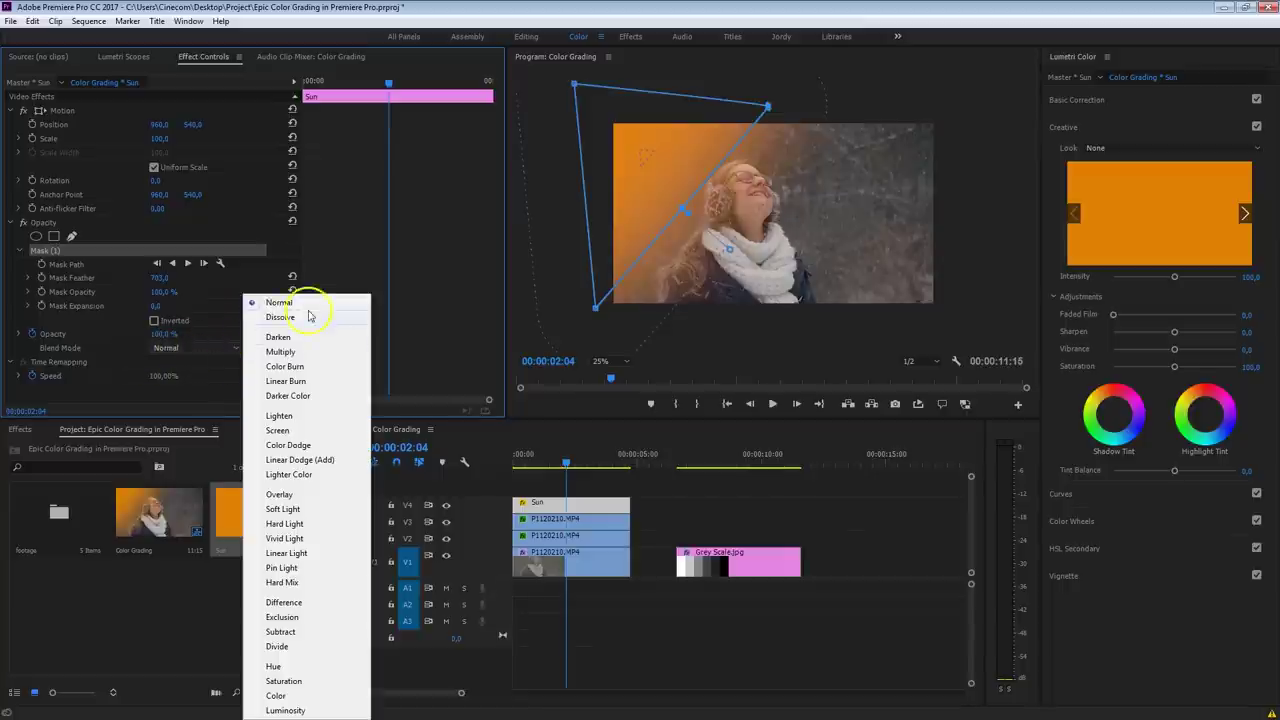
left_click(333, 459)
left_click(226, 352)
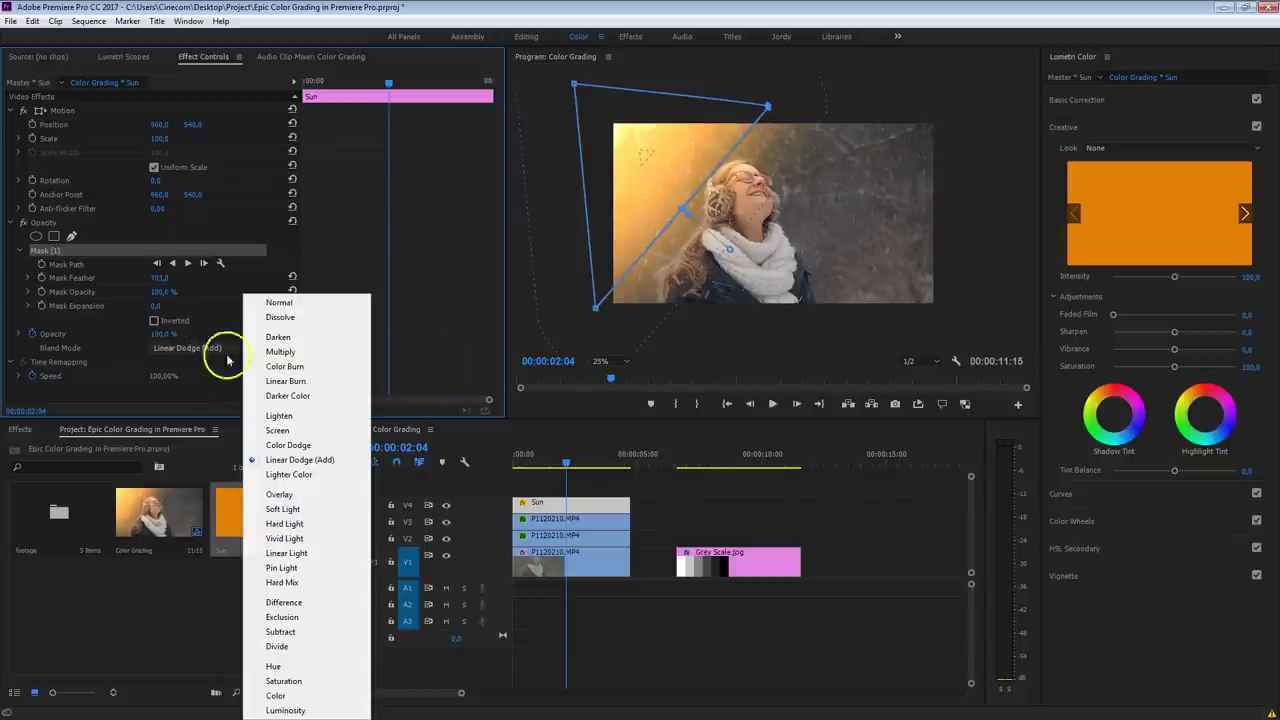
left_click(321, 429)
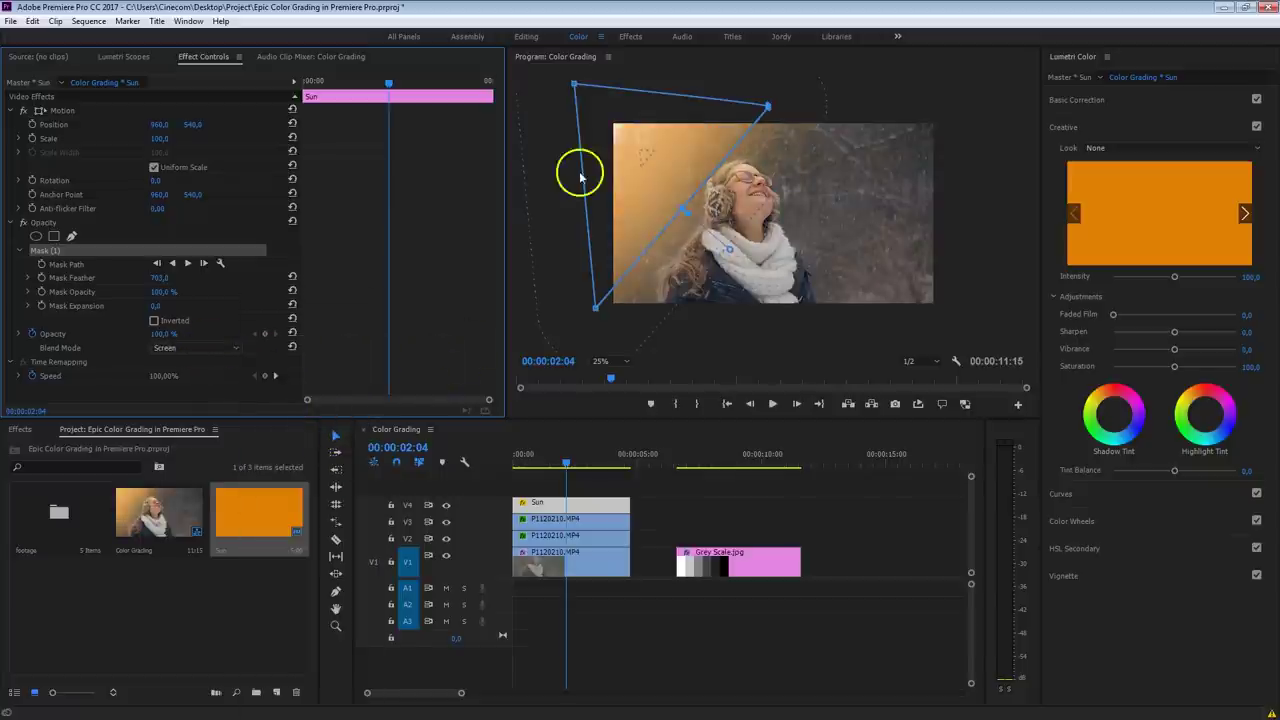
left_click(220, 355)
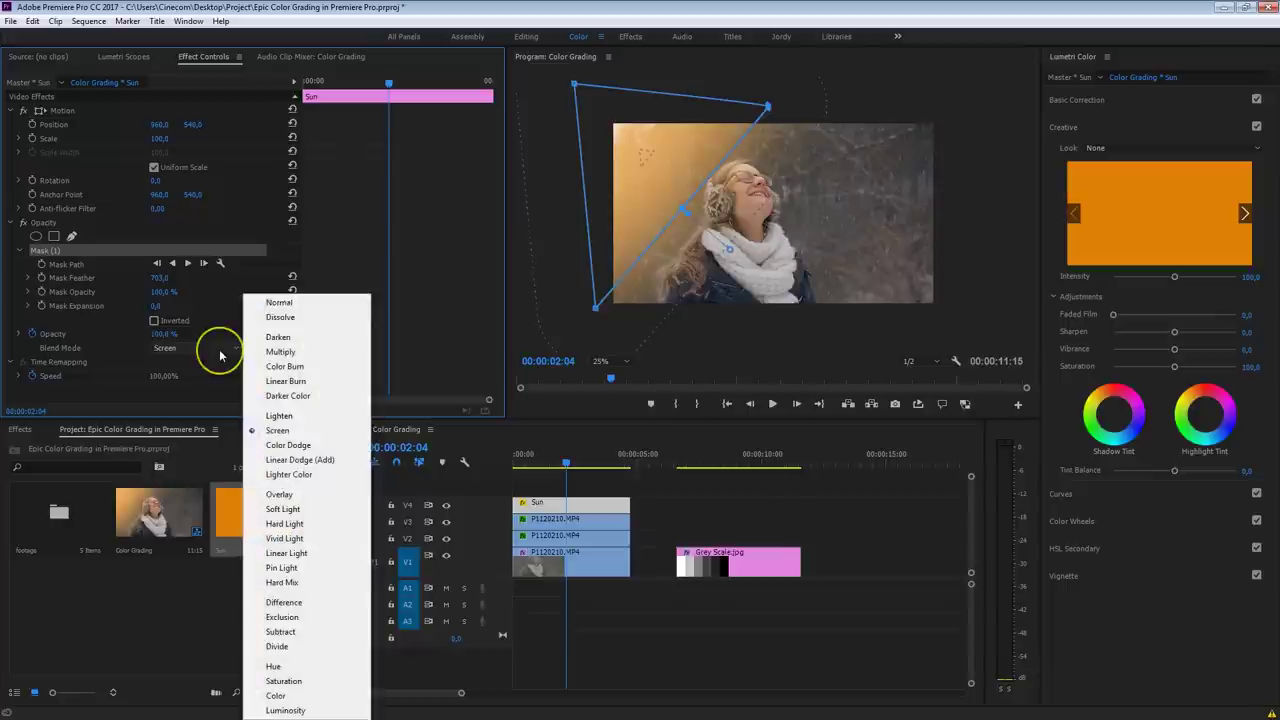
left_click(306, 446)
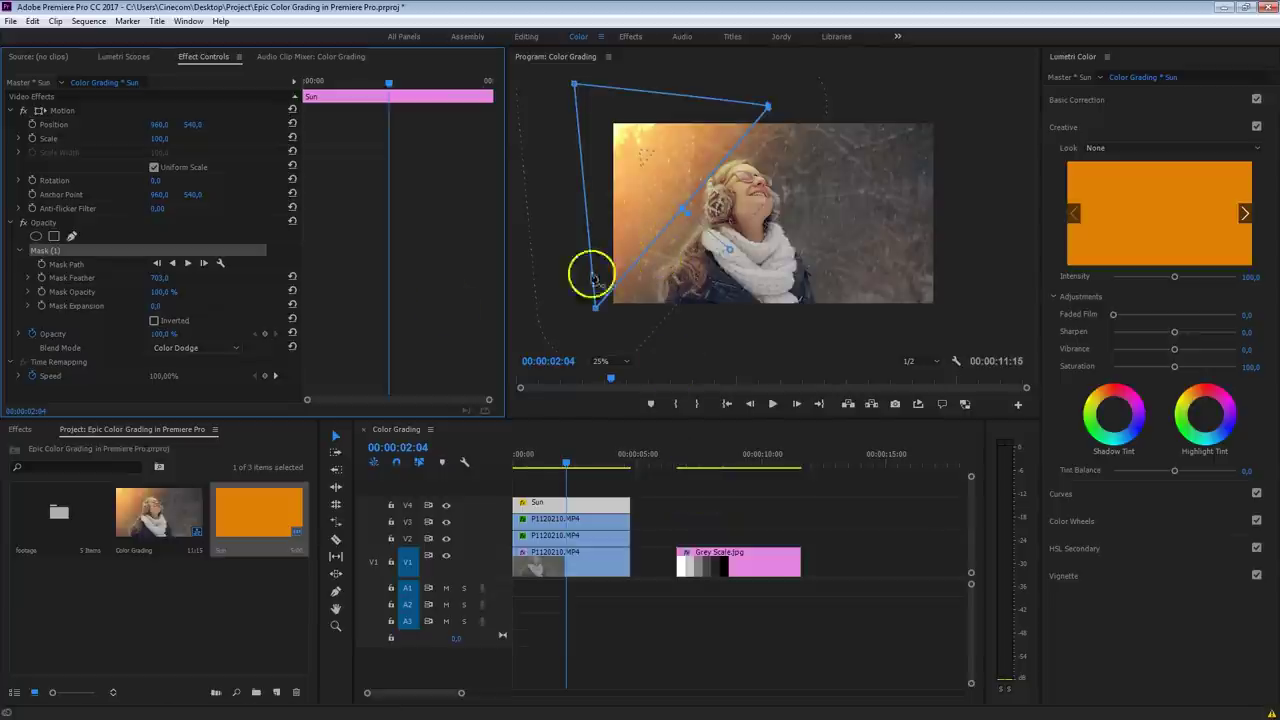
Lower the Sun matte's opacity to 24% and check the frame at 00:00:02:10
mouse_move(160, 333)
left_mouse_down()
mouse_move(102, 338)
mouse_move(163, 343)
mouse_move(157, 320)
left_mouse_up()
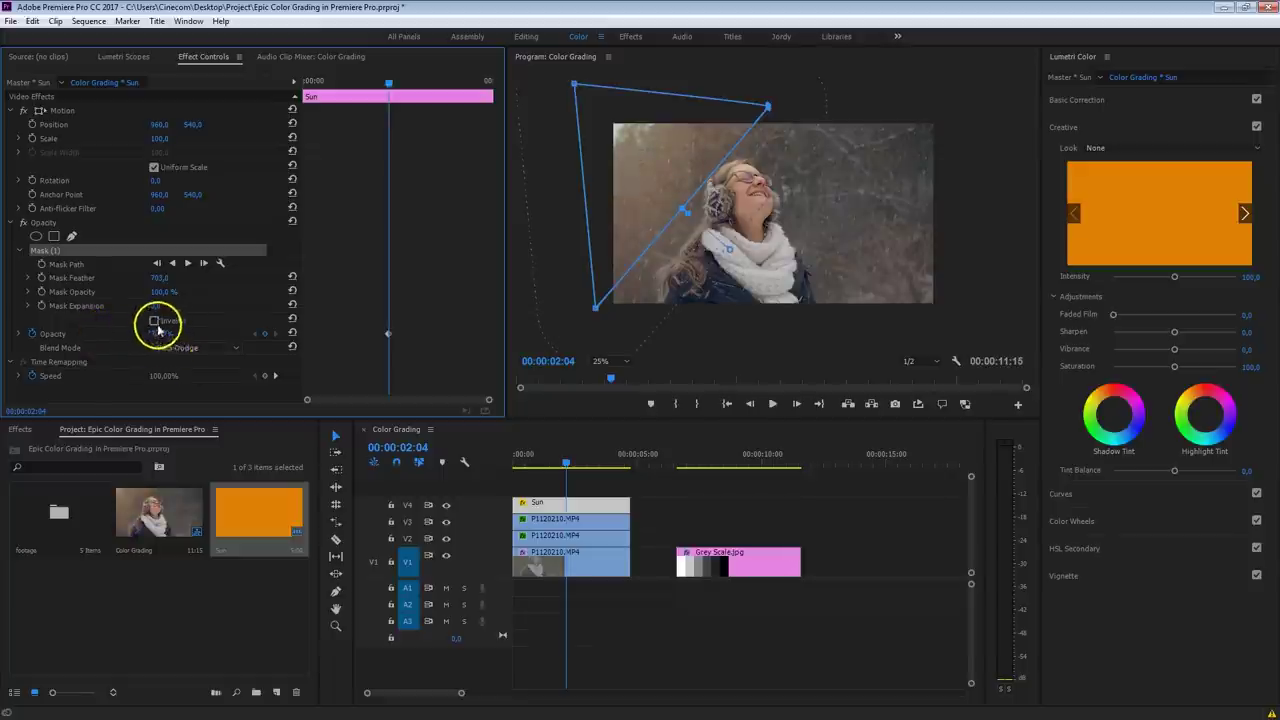
left_click(831, 503)
left_click_drag(543, 455, 574, 462)
left_click(592, 507)
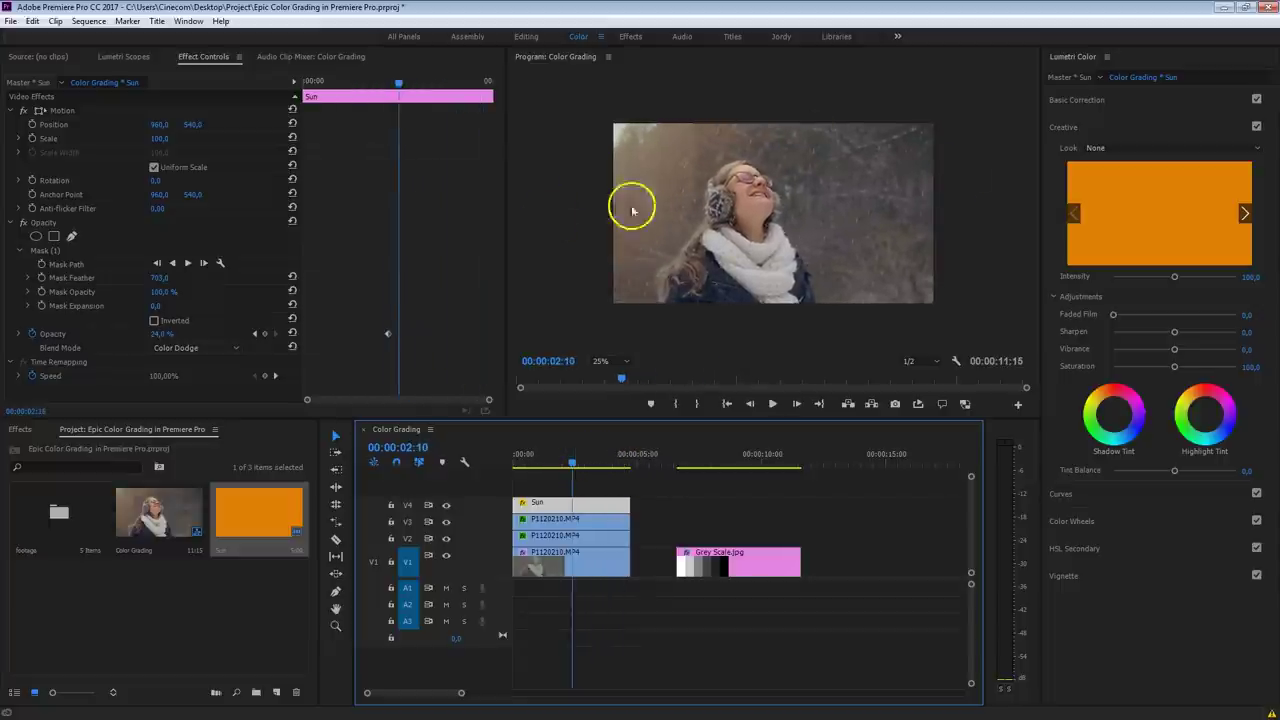
Play the sequence from the start to review the sun glow over the moving shot
left_click(57, 110)
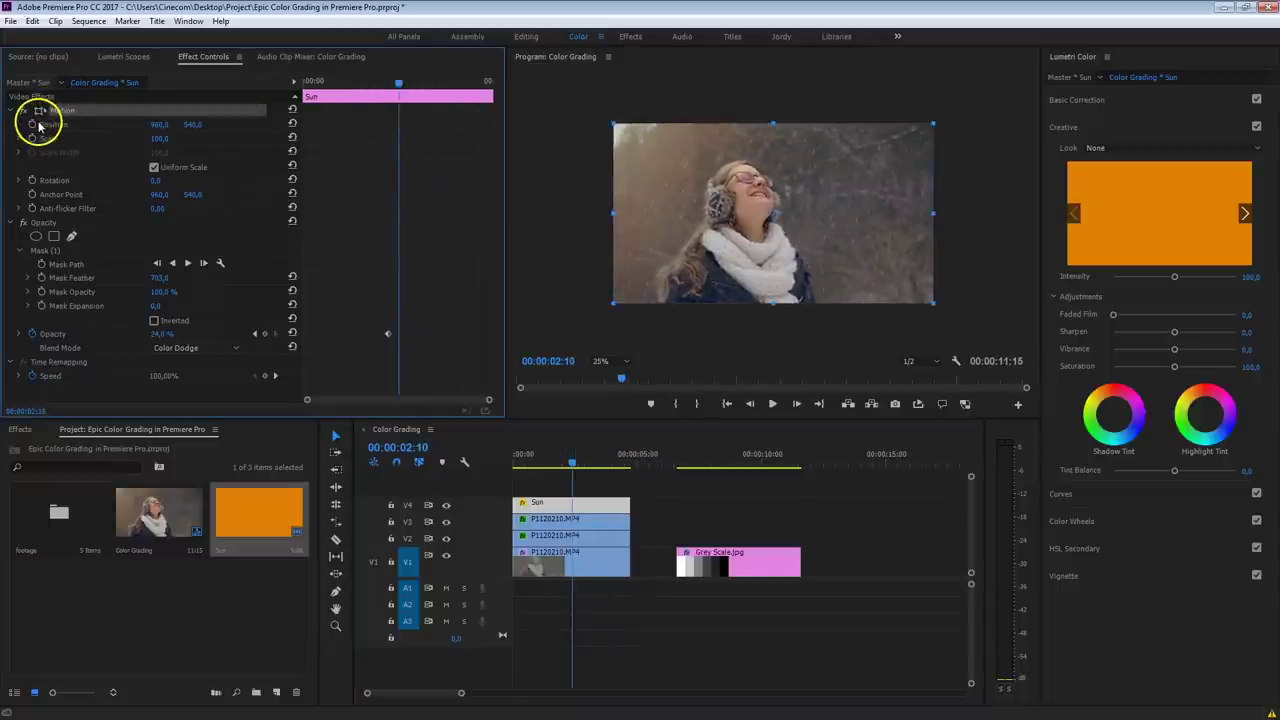
key("Home")
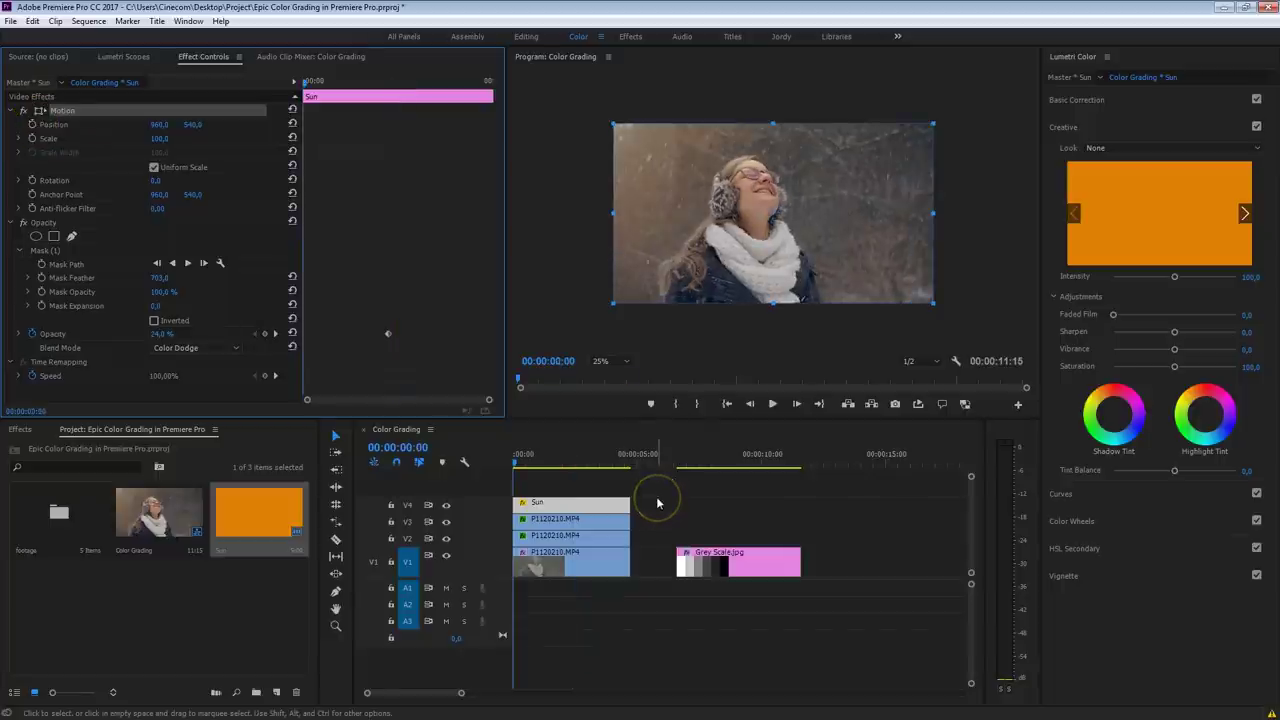
left_click(657, 503)
key("space")
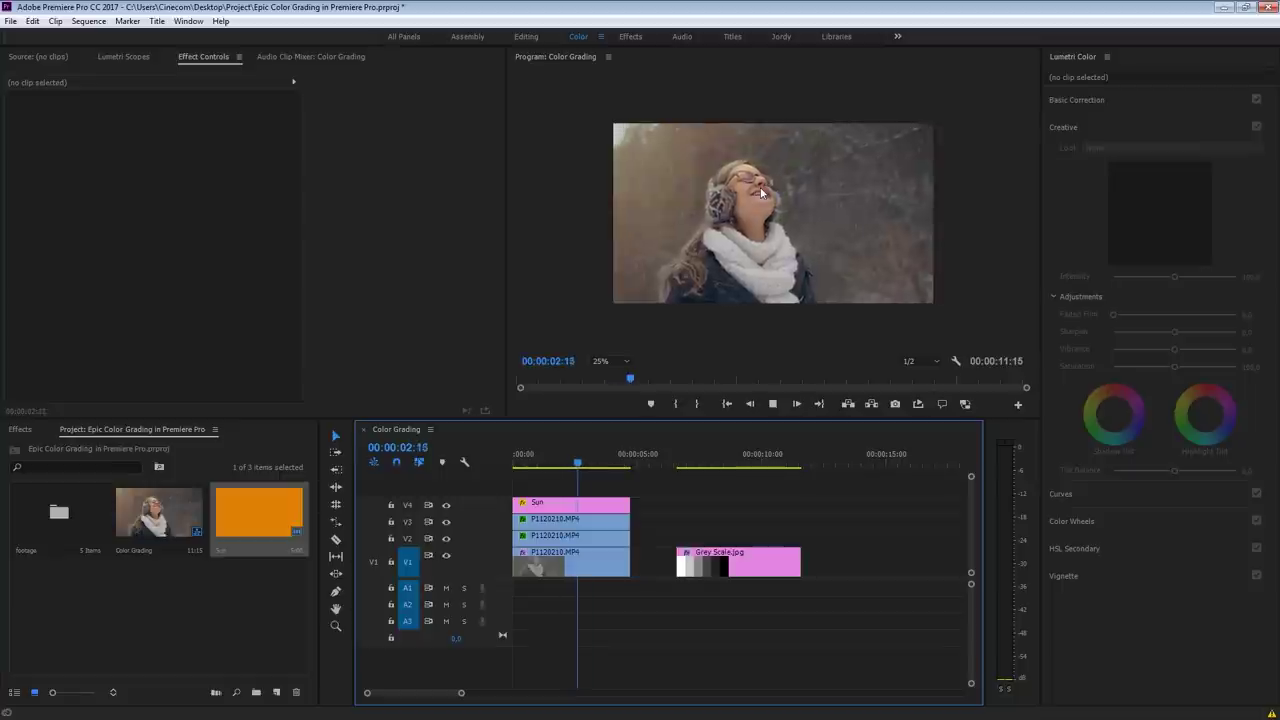
left_click(752, 283)
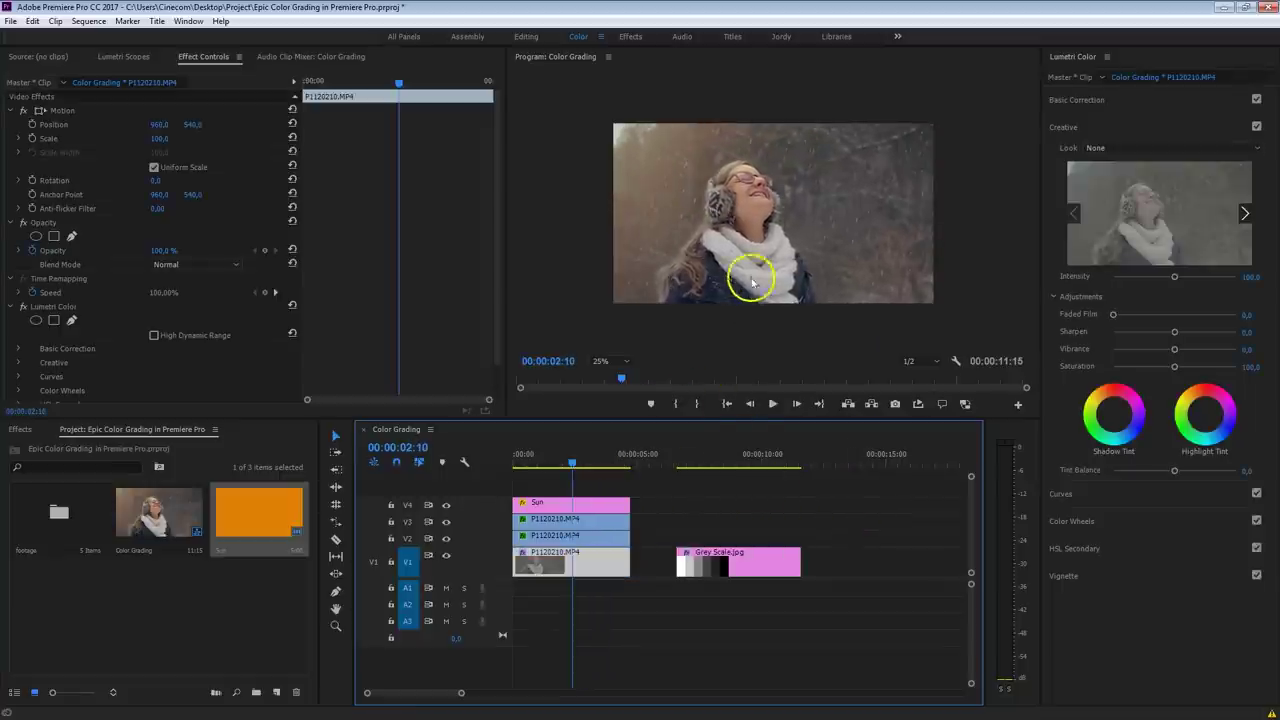
Duplicate the P1120210.MP4 clip from track V1 onto track V5 above the Sun matte
left_click(581, 462)
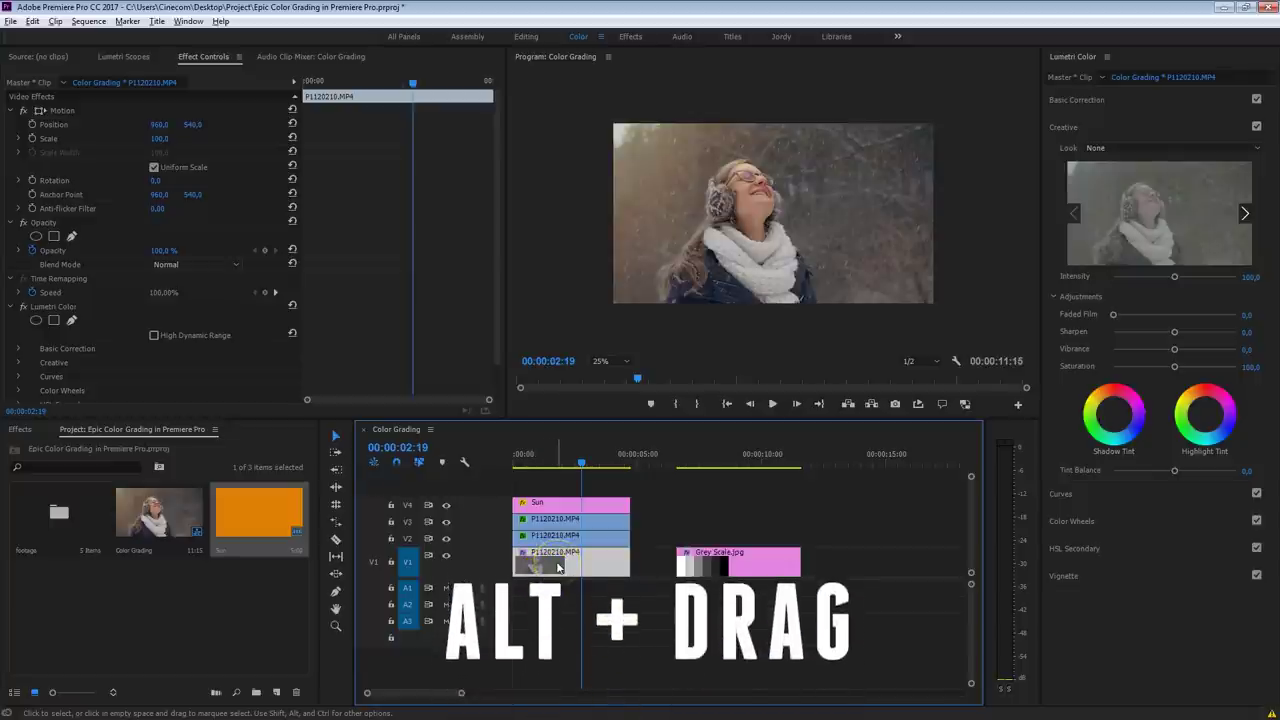
left_click_drag(566, 567, 545, 485)
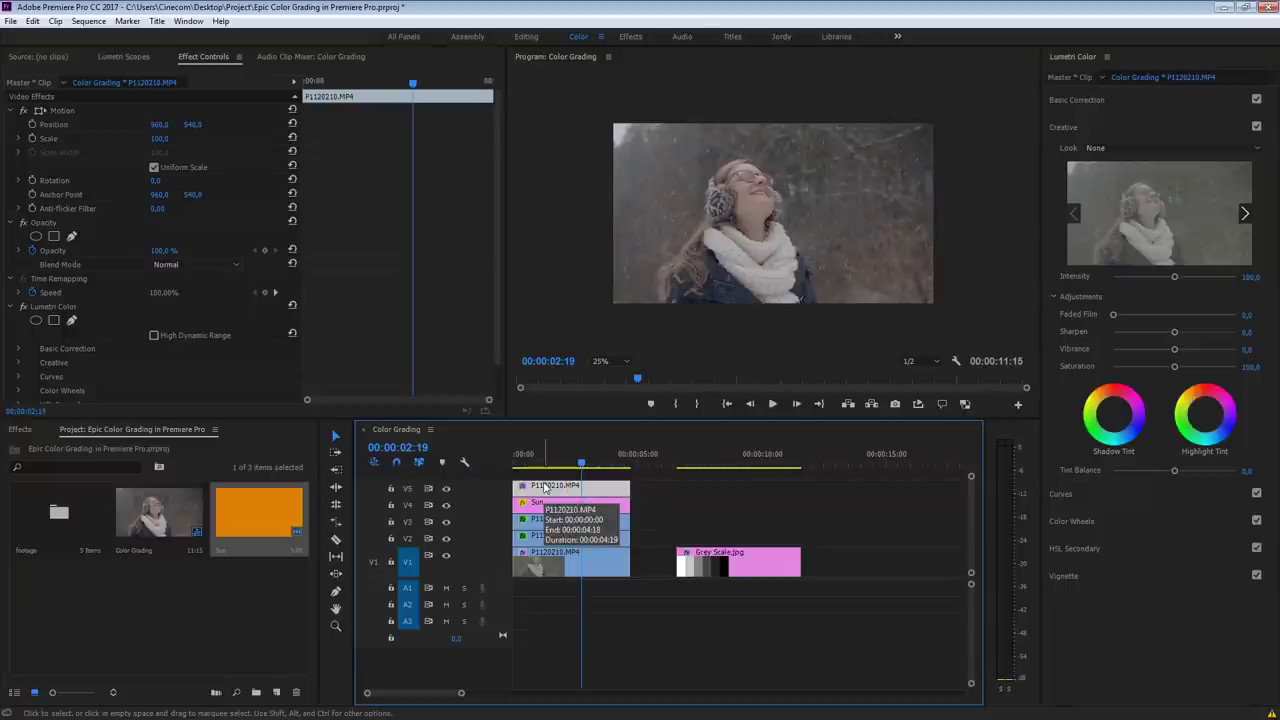
left_click(555, 487)
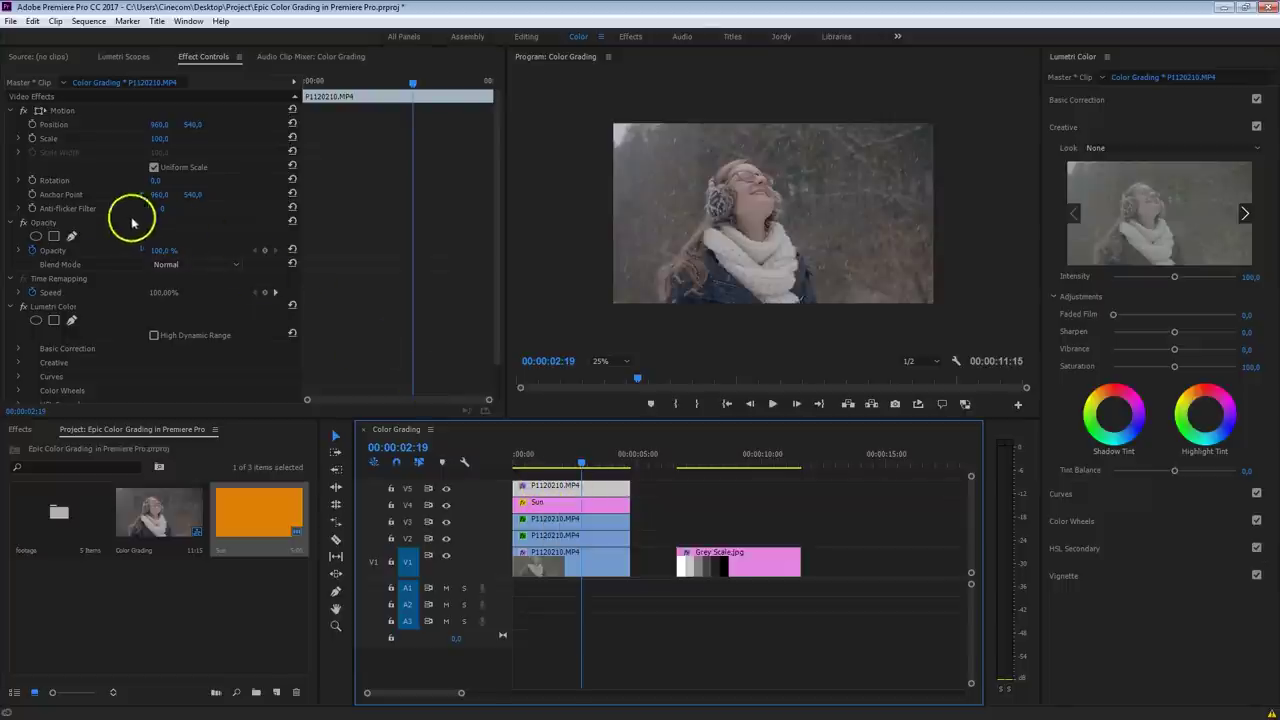
Draw a closed four-point opacity mask with the Pen tool around the right side of the frame on the V5 clip
left_click(72, 236)
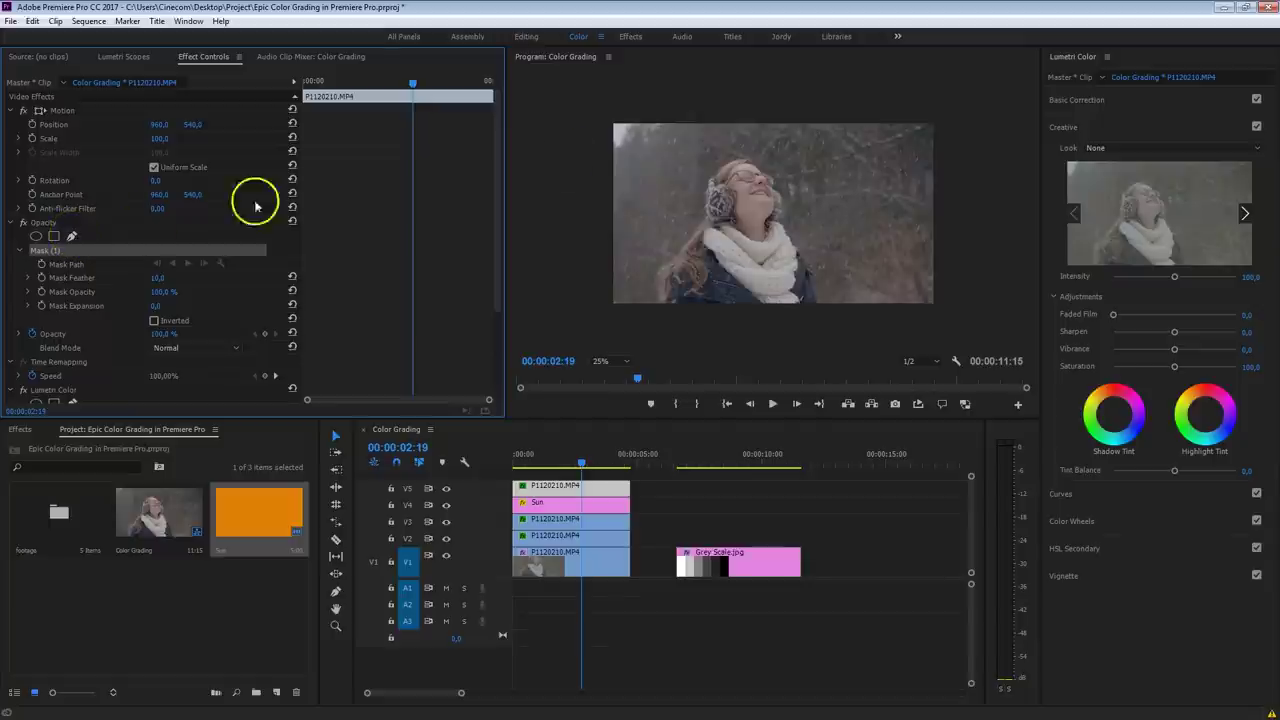
left_click(794, 107)
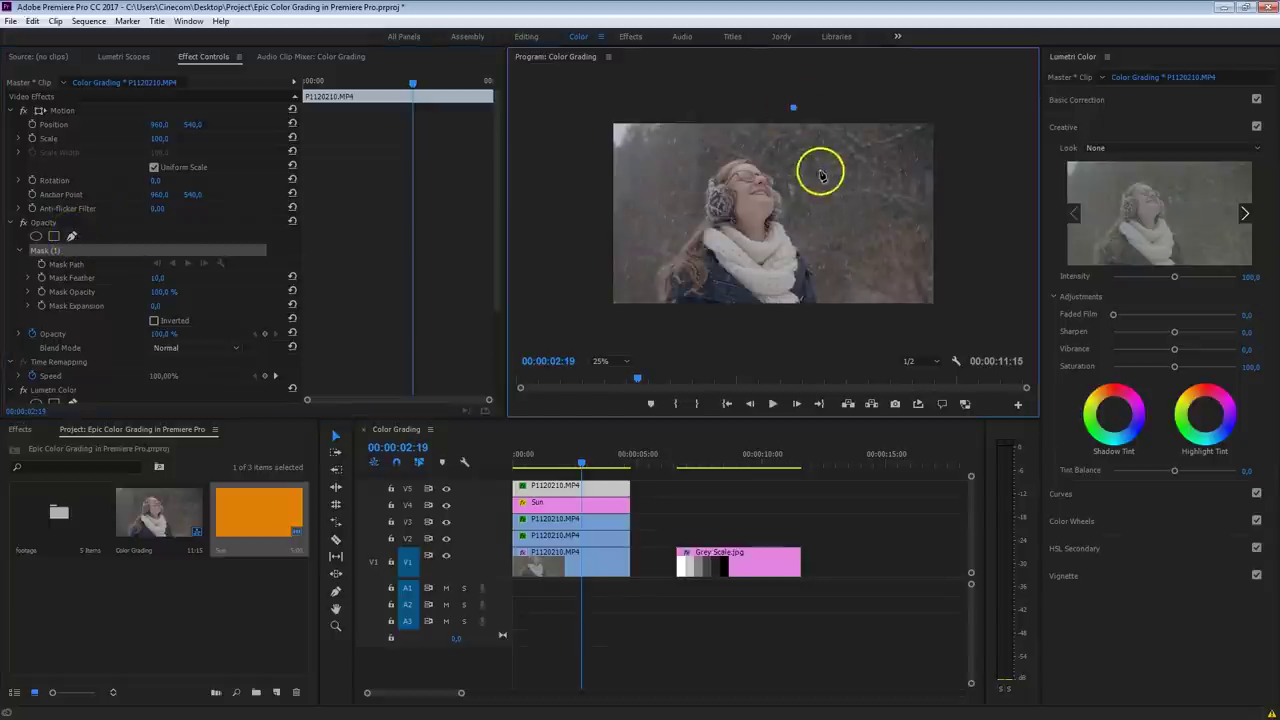
left_click(880, 342)
left_click(985, 333)
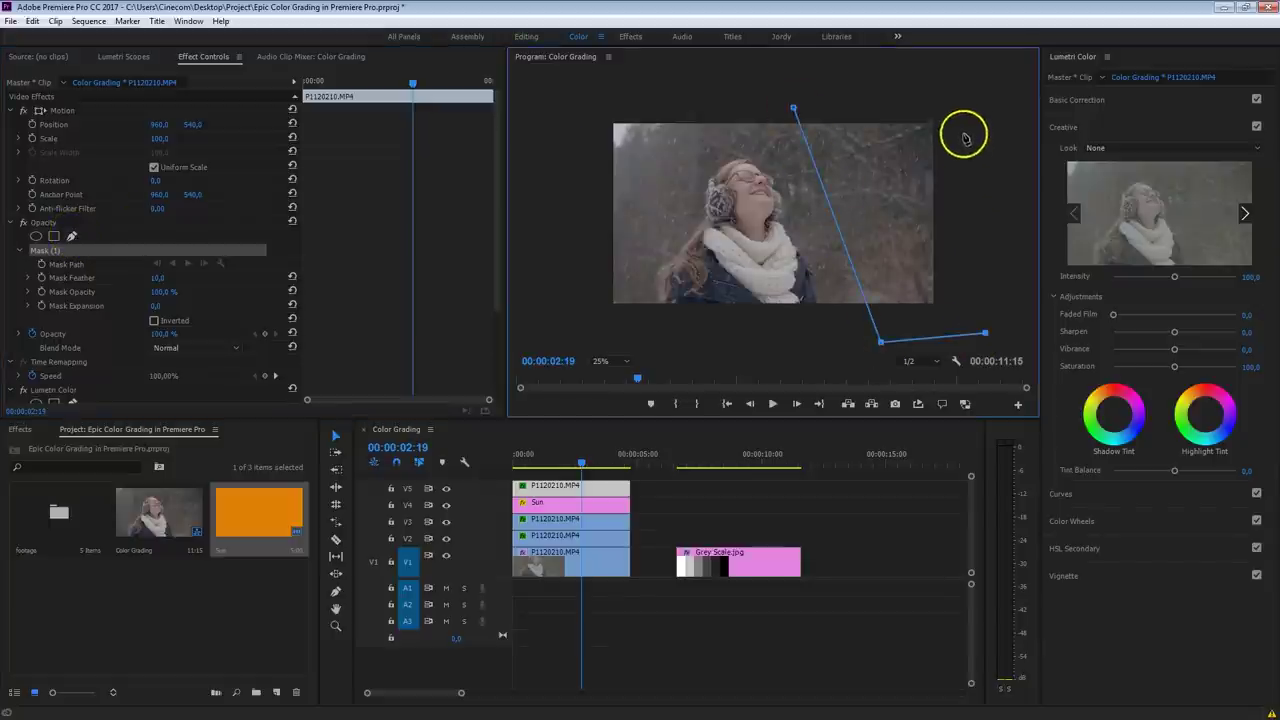
left_click(969, 97)
left_click(793, 107)
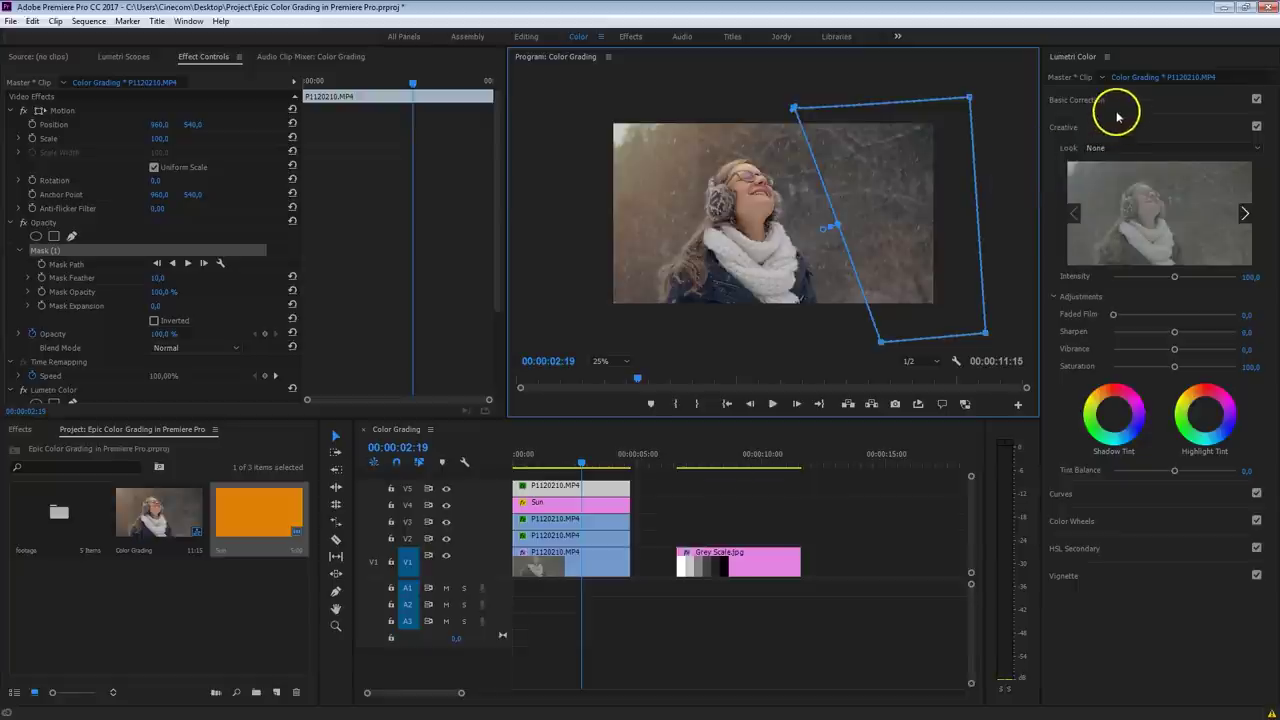
Set the masked right side's Exposure to -0.1 and Temperature to -13.0, and feather its mask to about 490
left_click(1078, 100)
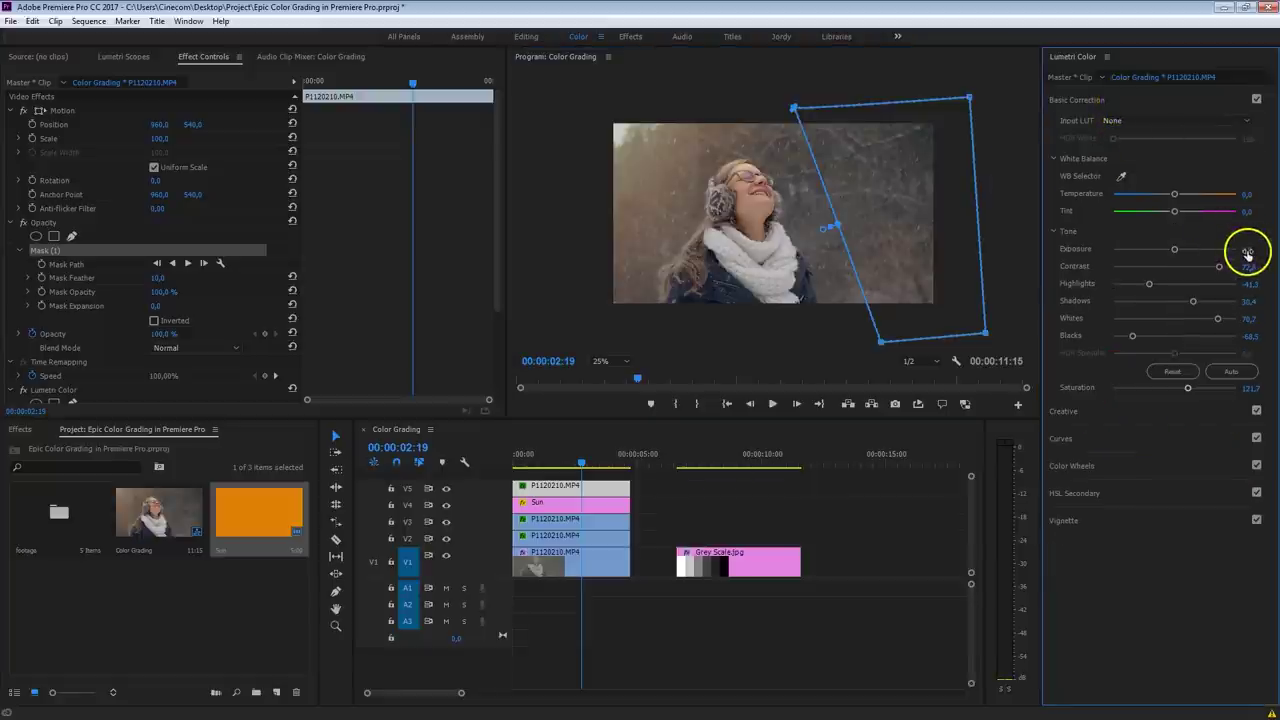
left_click_drag(1238, 253, 1236, 250)
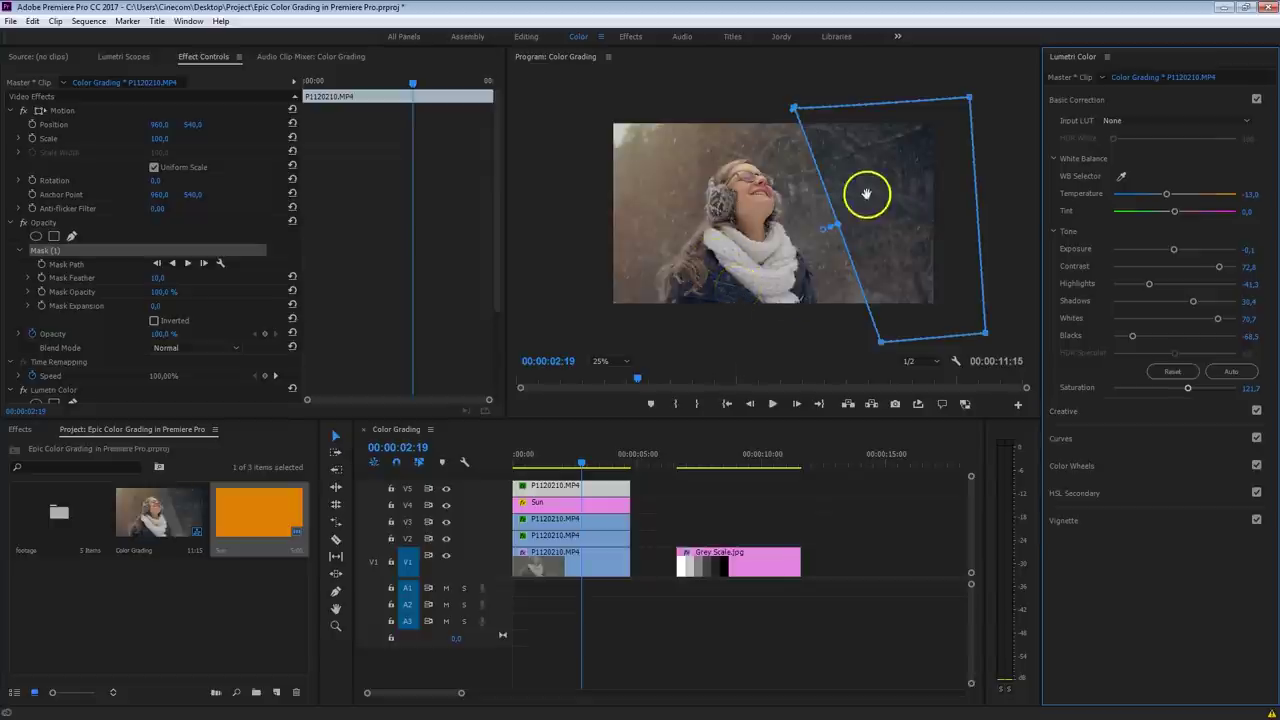
left_click(160, 285)
left_click_drag(160, 285, 262, 262)
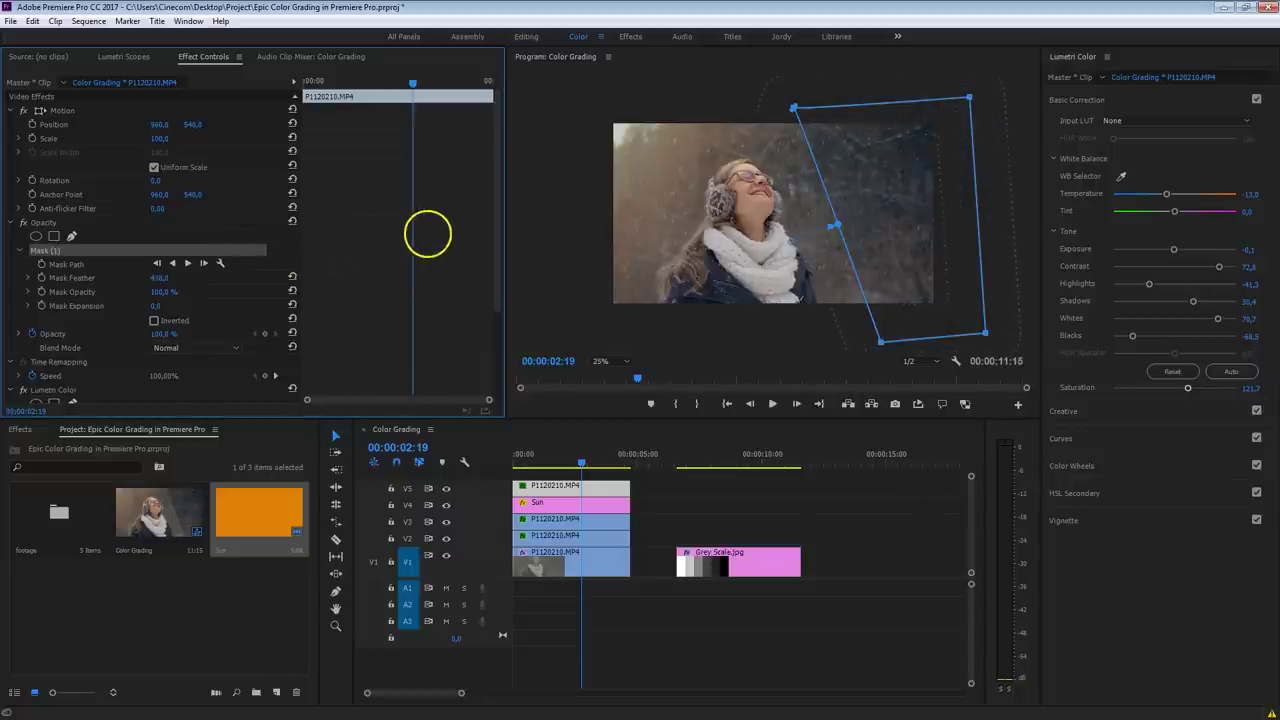
Play the sequence from the start to about 00:00:03:05 to review the cooler right side over the moving shot
left_click(712, 482)
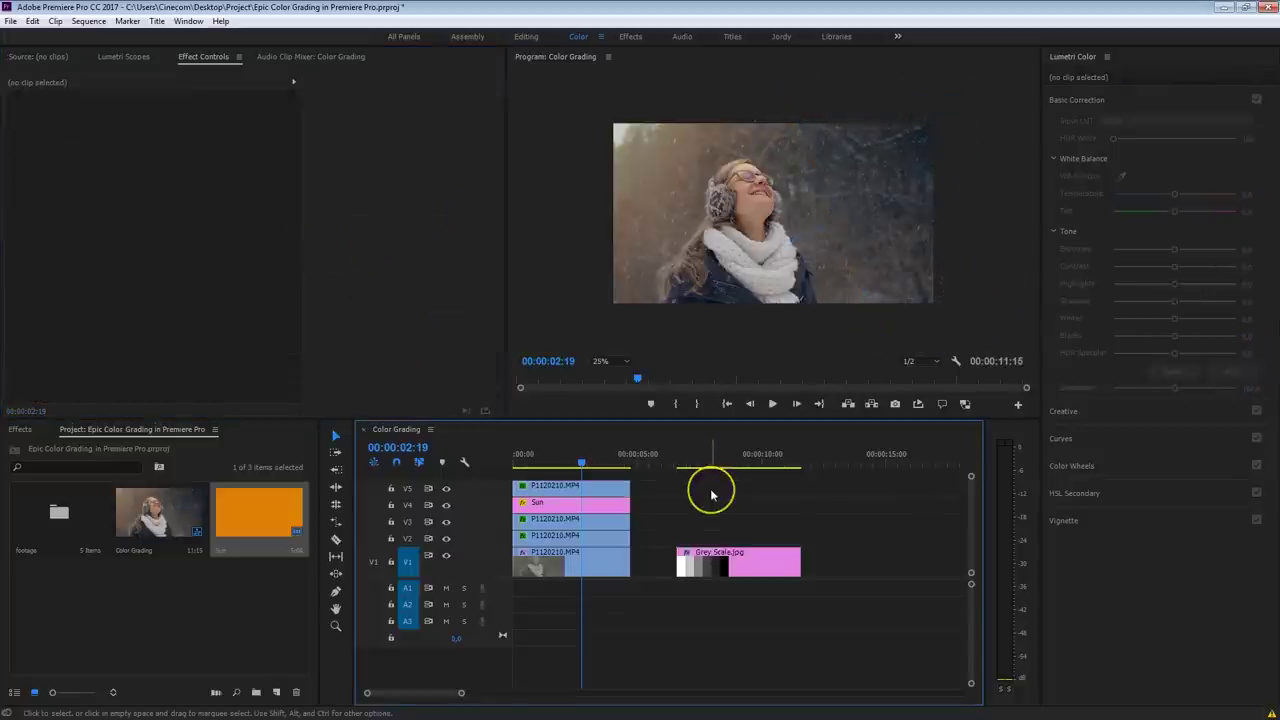
left_click(575, 460)
left_click_drag(590, 466, 500, 466)
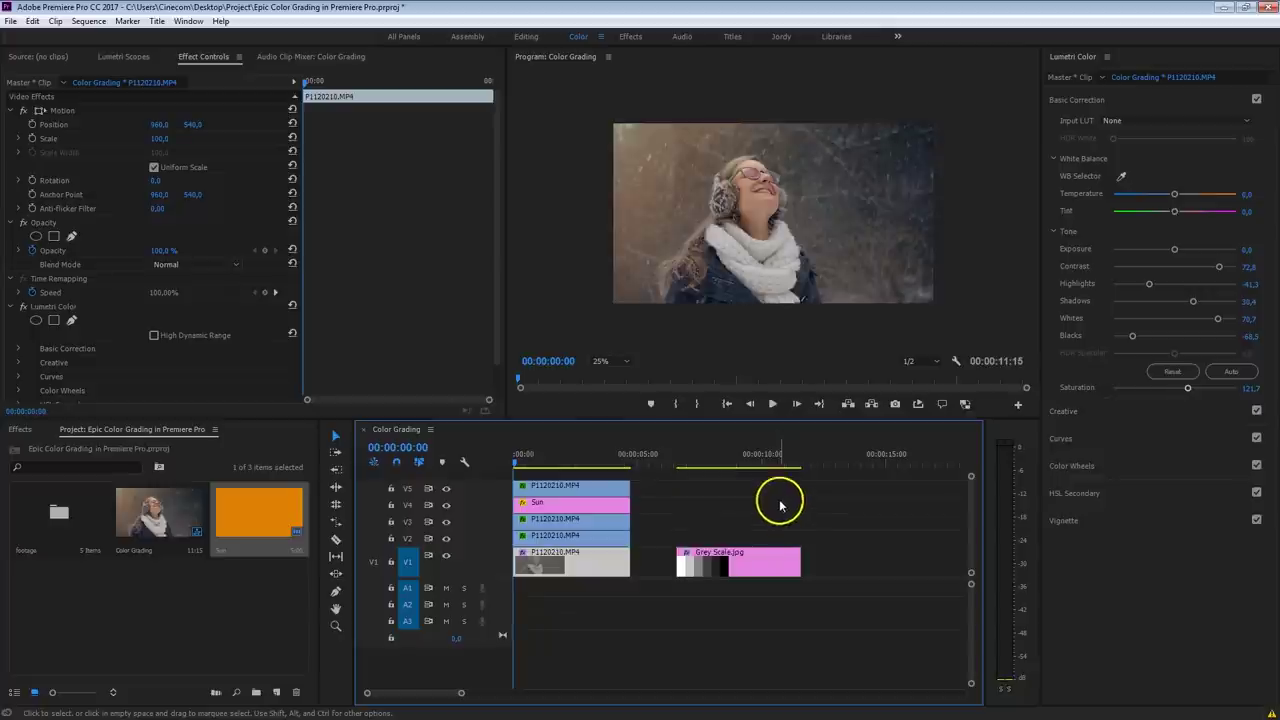
key("space")
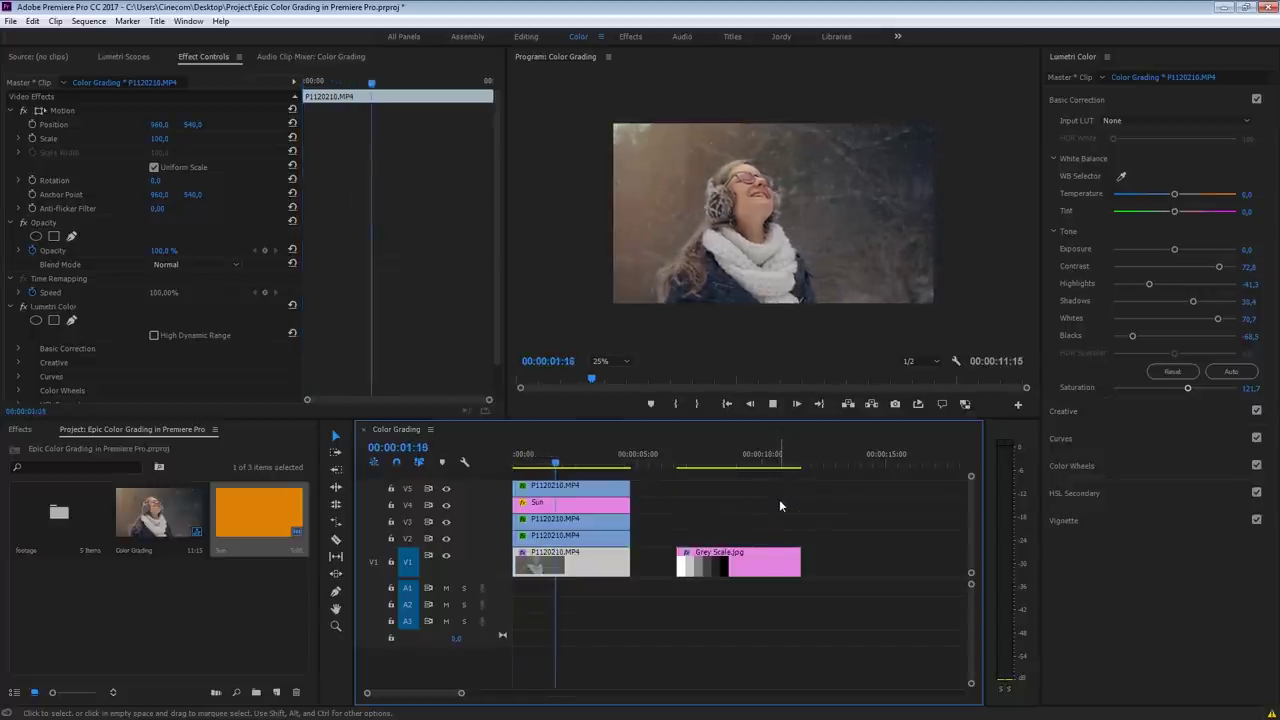
key("space")
left_click(797, 492)
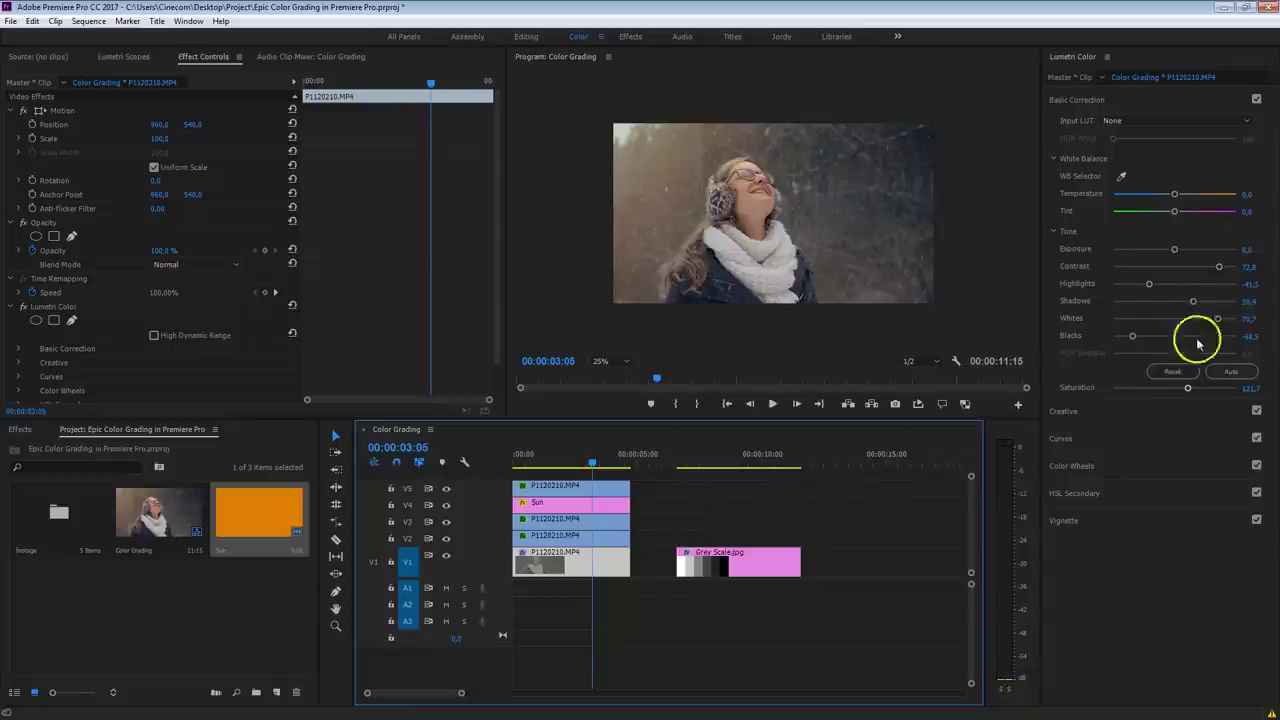
Examine the Color Wheels grade of the base clip on V1 and select the masked P1120210.MP4 clip on V5
left_click(1140, 465)
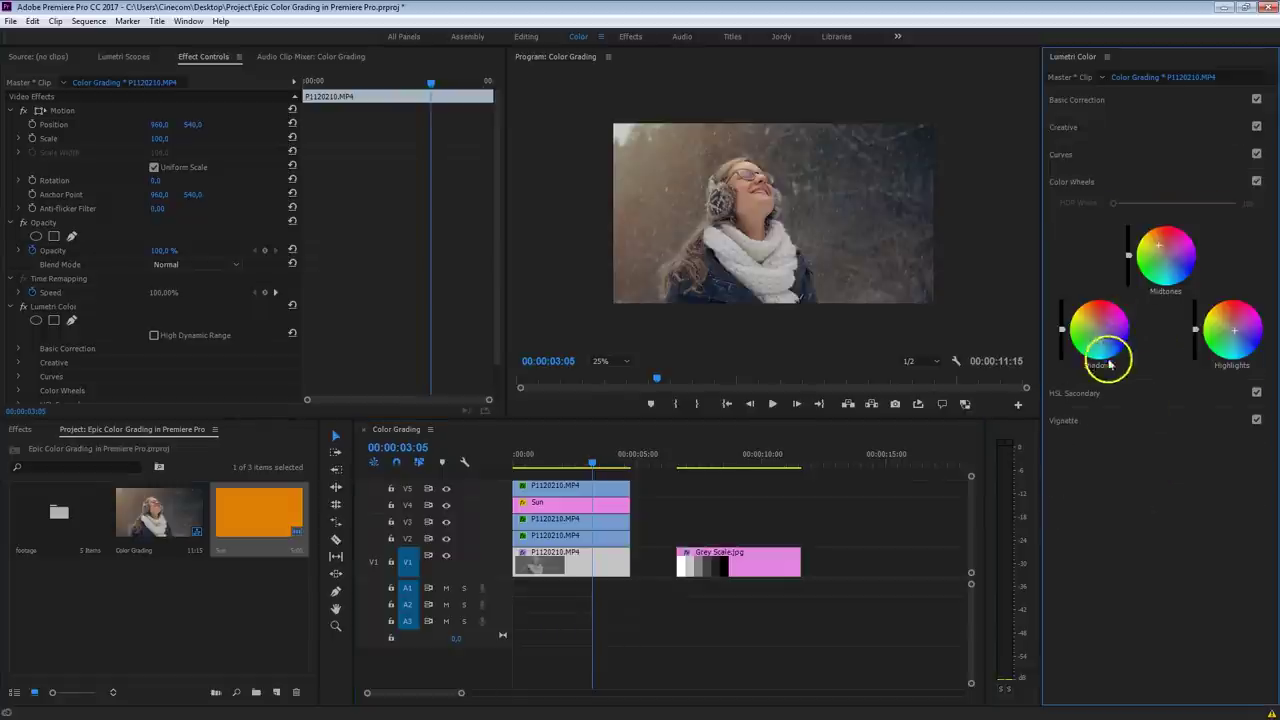
left_click_drag(1160, 249, 1156, 251)
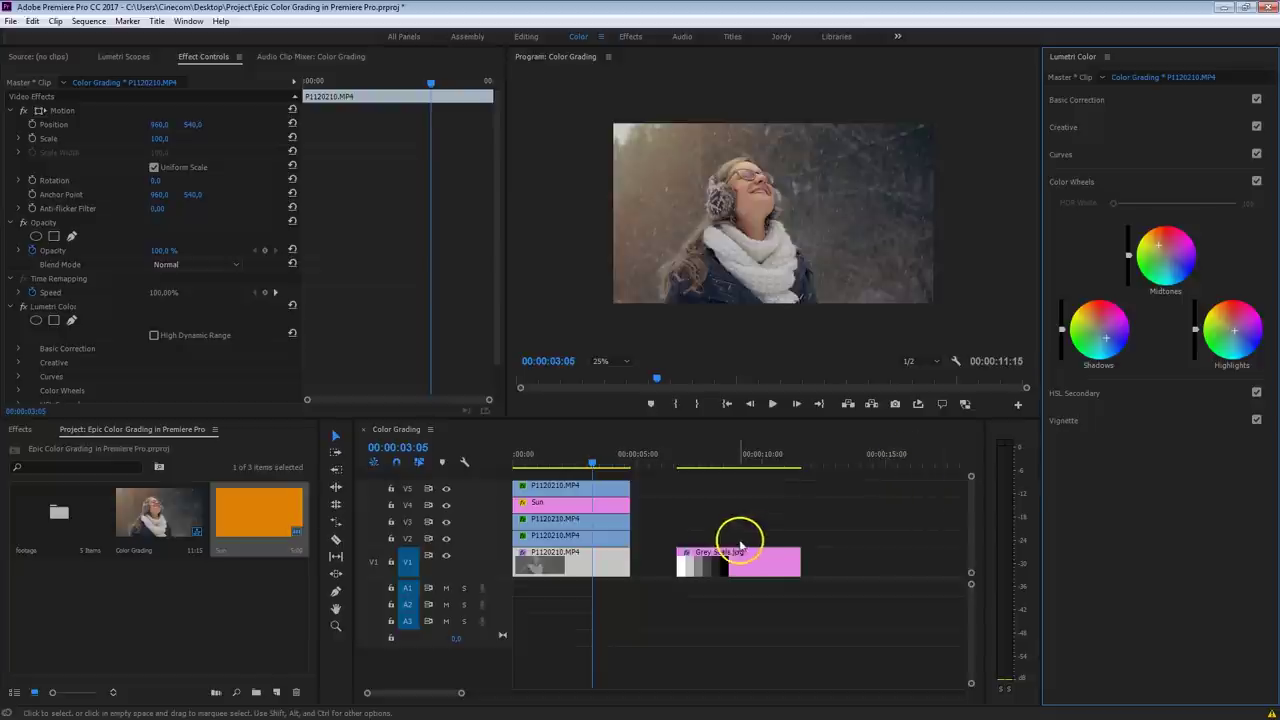
left_click(596, 503)
left_click(603, 492)
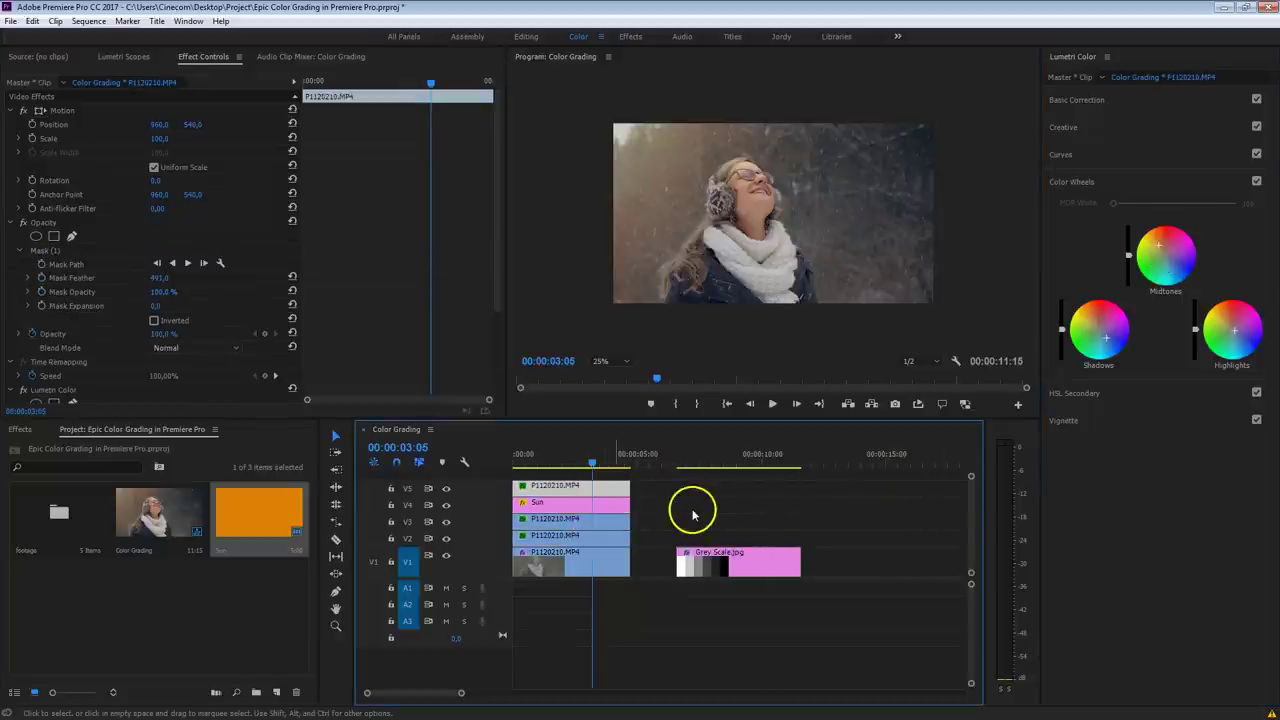